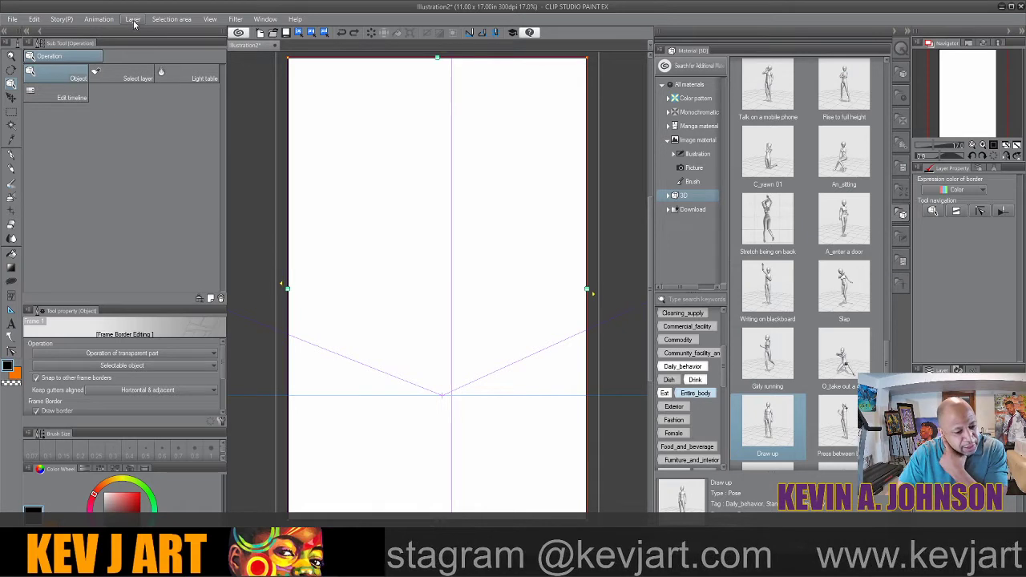
click(134, 21)
mouse_move(170, 134)
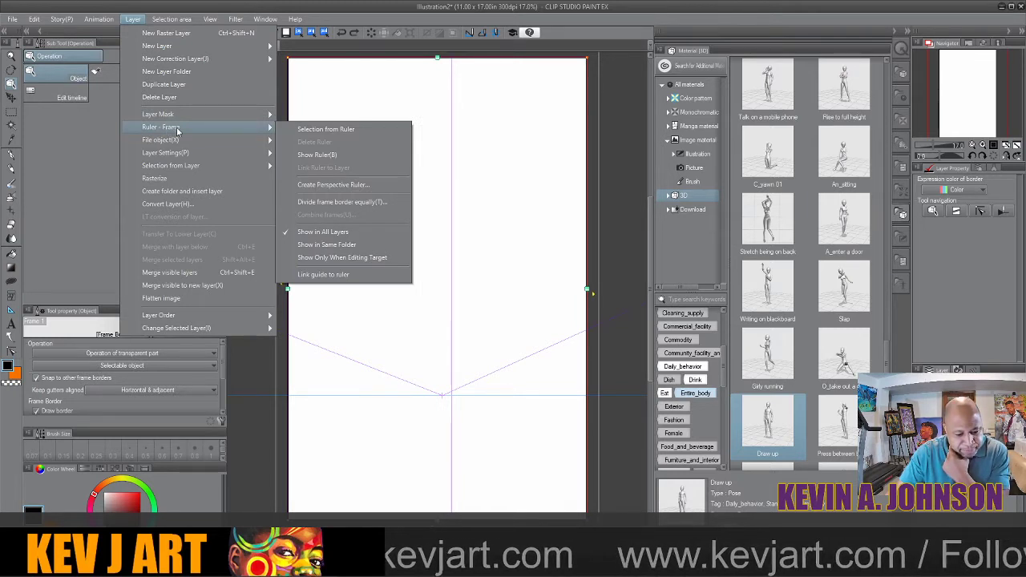
click(346, 185)
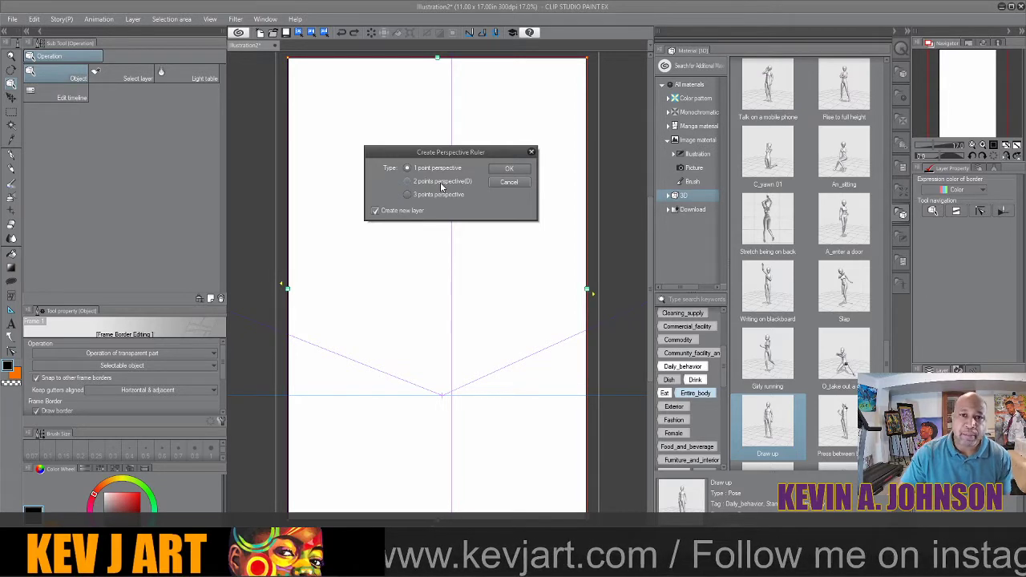
click(530, 152)
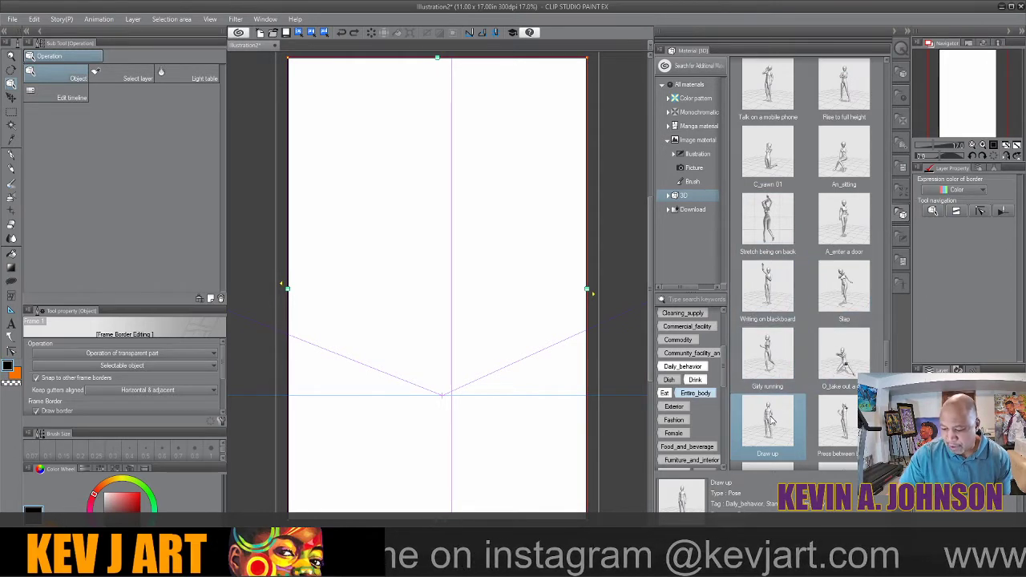
Place the Draw up 3D figure on the canvas, then reduce its size and rotate it slightly using its manipulation controls
drag(773, 419, 452, 297)
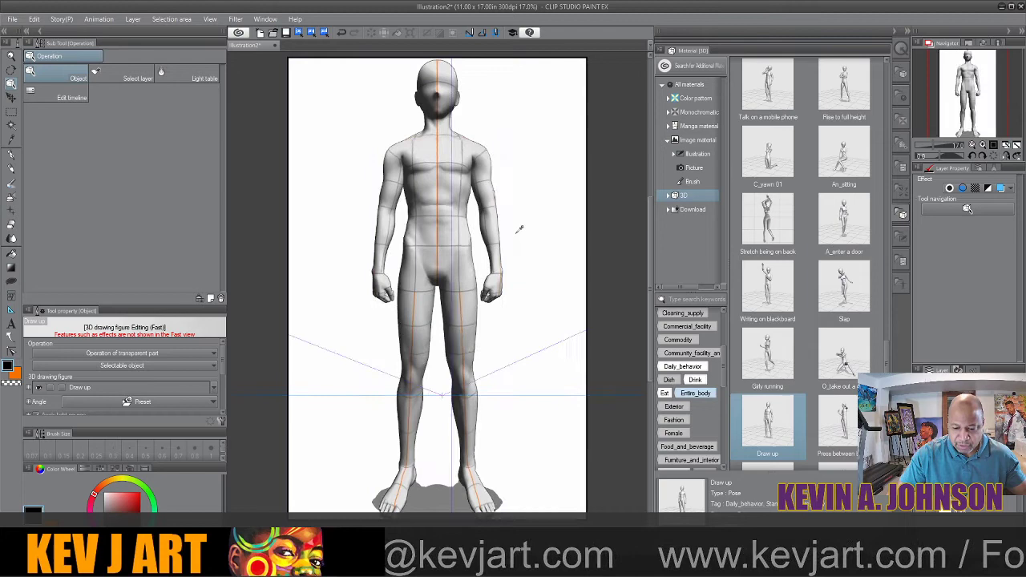
mouse_move(406, 70)
mouse_down()
mouse_move(490, 79)
mouse_move(461, 88)
mouse_move(415, 64)
mouse_up()
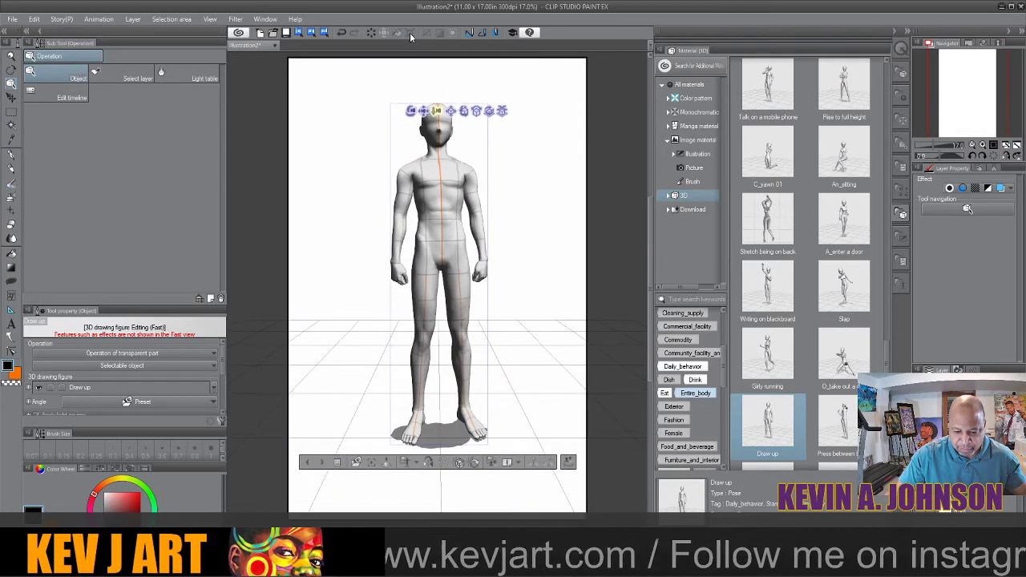
drag(463, 116, 462, 109)
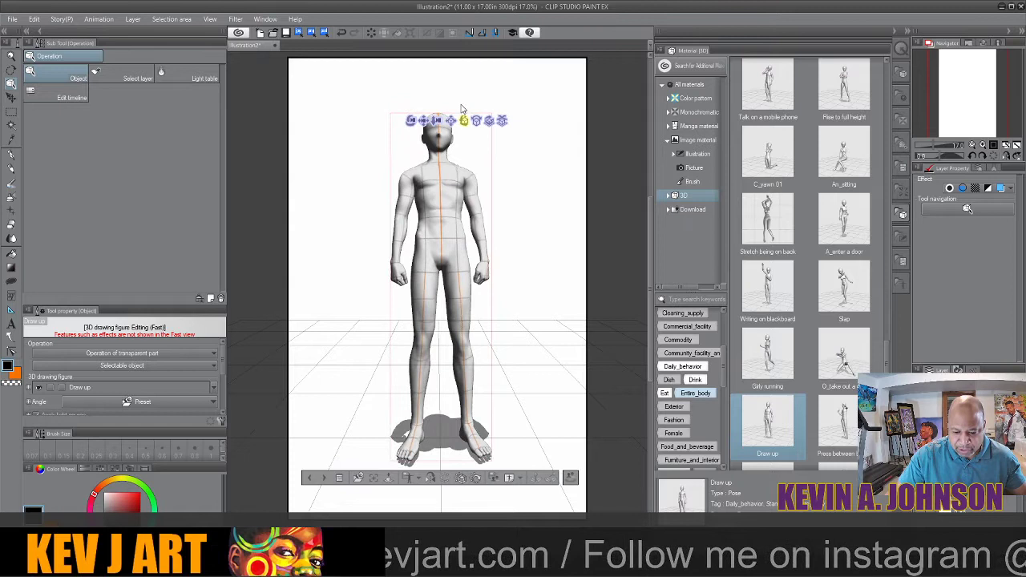
click(334, 167)
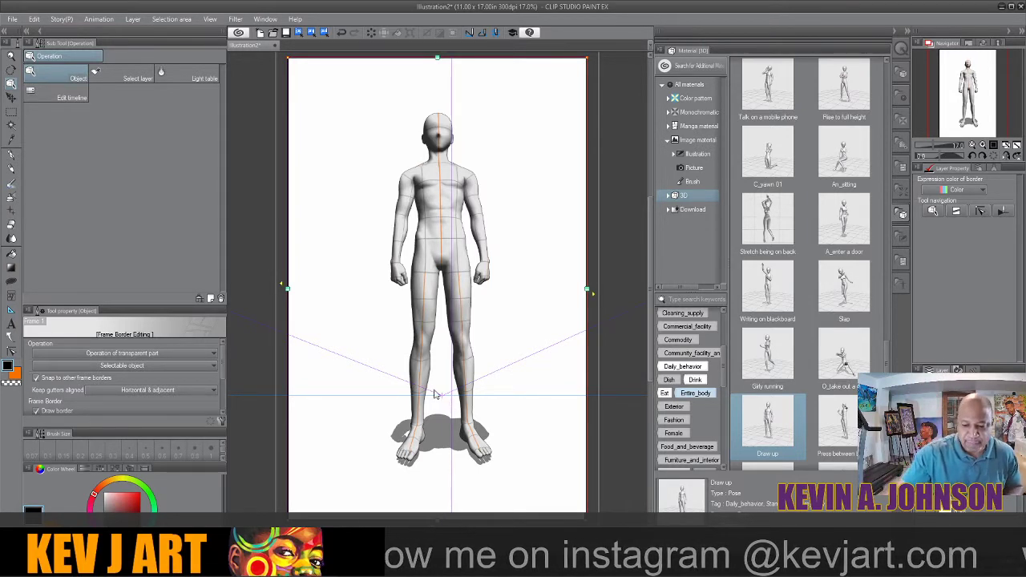
click(440, 256)
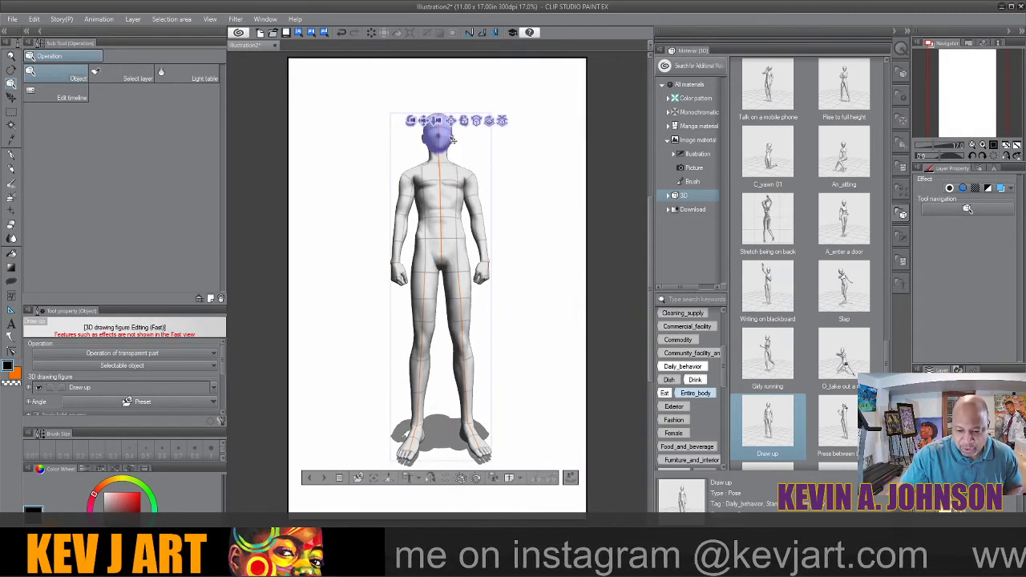
drag(466, 122, 460, 122)
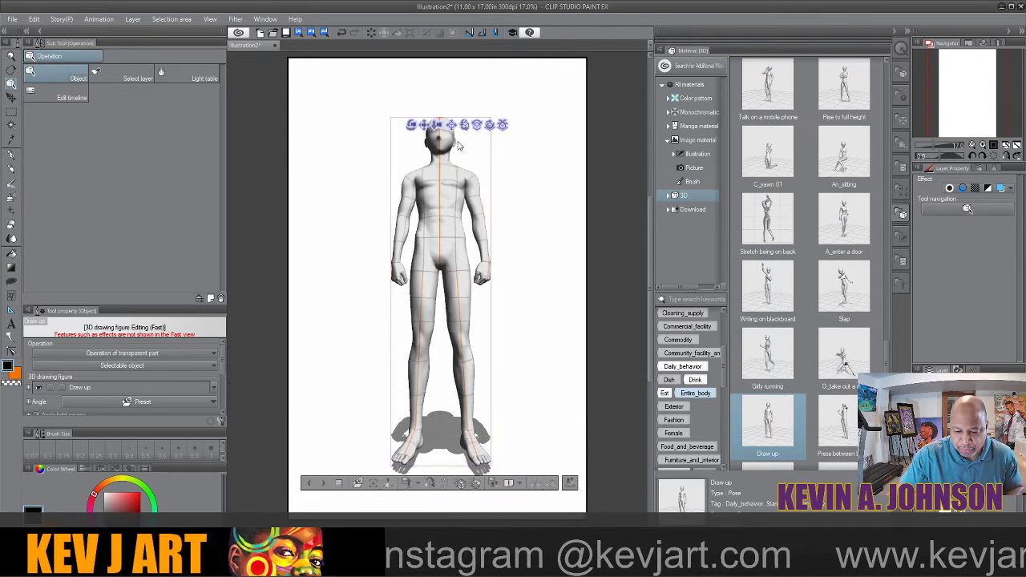
Pose the 3D figure by spreading both arms away from the body and adjusting the head
click(476, 190)
drag(476, 200, 505, 190)
click(409, 188)
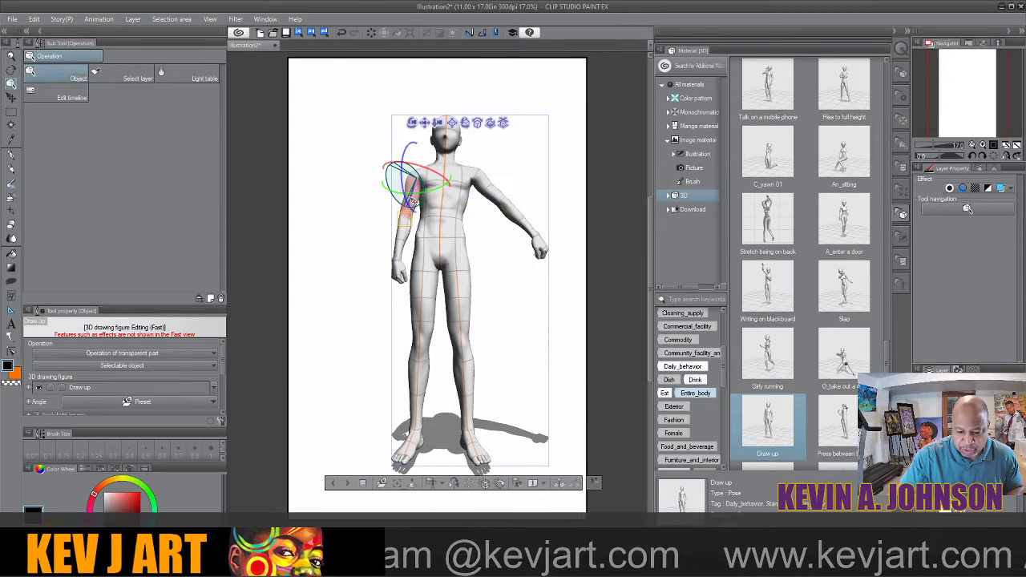
drag(421, 190, 399, 195)
click(445, 144)
drag(445, 145, 459, 184)
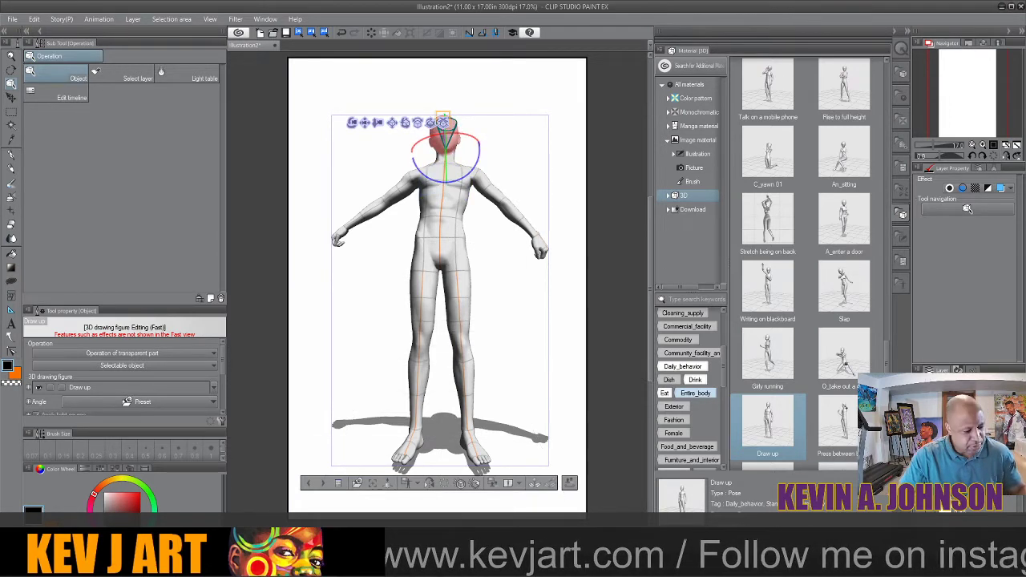
Delete the 3D figure and its remaining 3D layer from the illustration
key(Delete)
drag(461, 380, 463, 378)
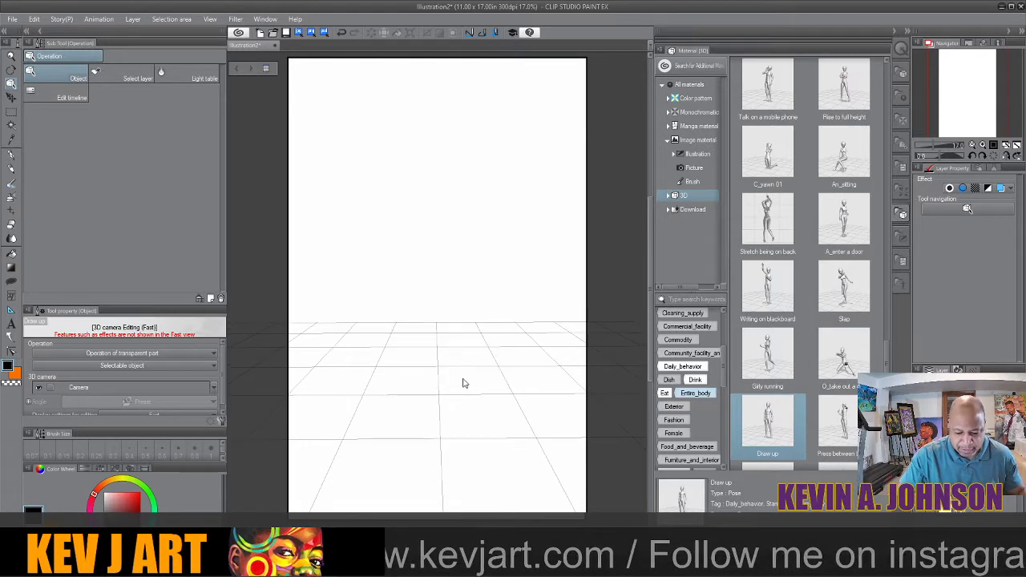
key(Delete)
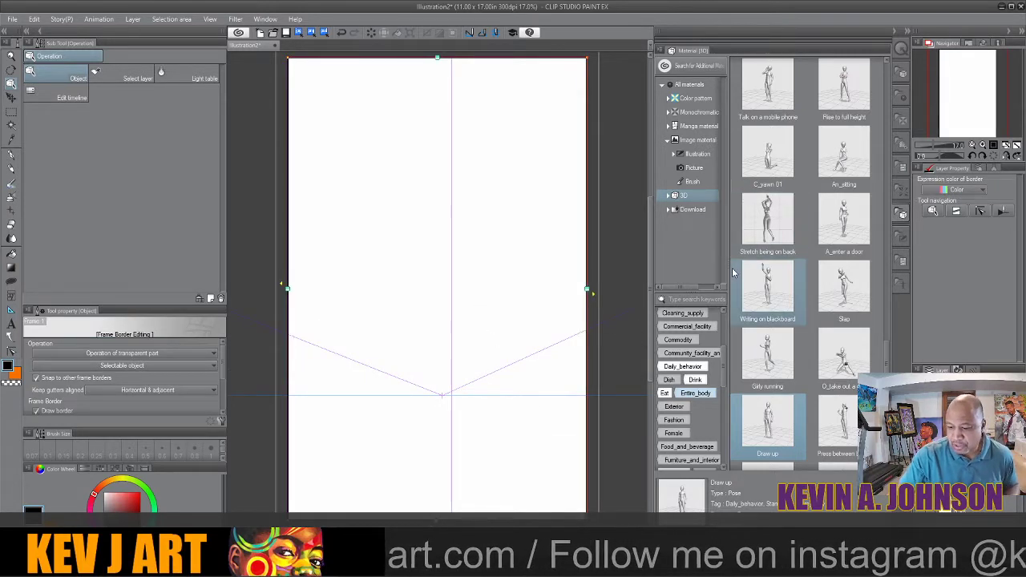
Narrow the Material palette to widen the canvas area, and ready the blank drawing layer with the Pen tool
drag(740, 271, 789, 277)
drag(657, 264, 744, 270)
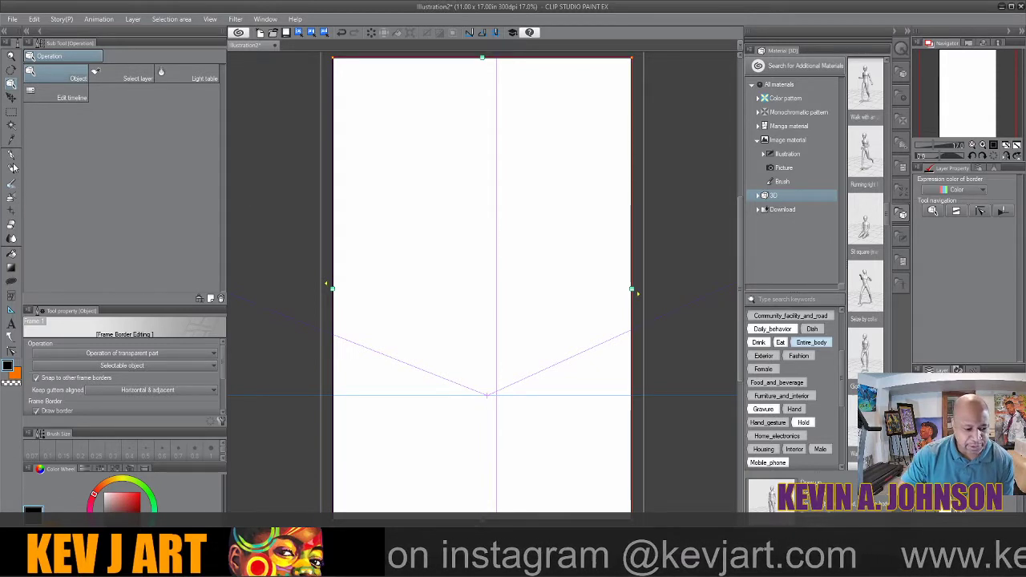
click(678, 303)
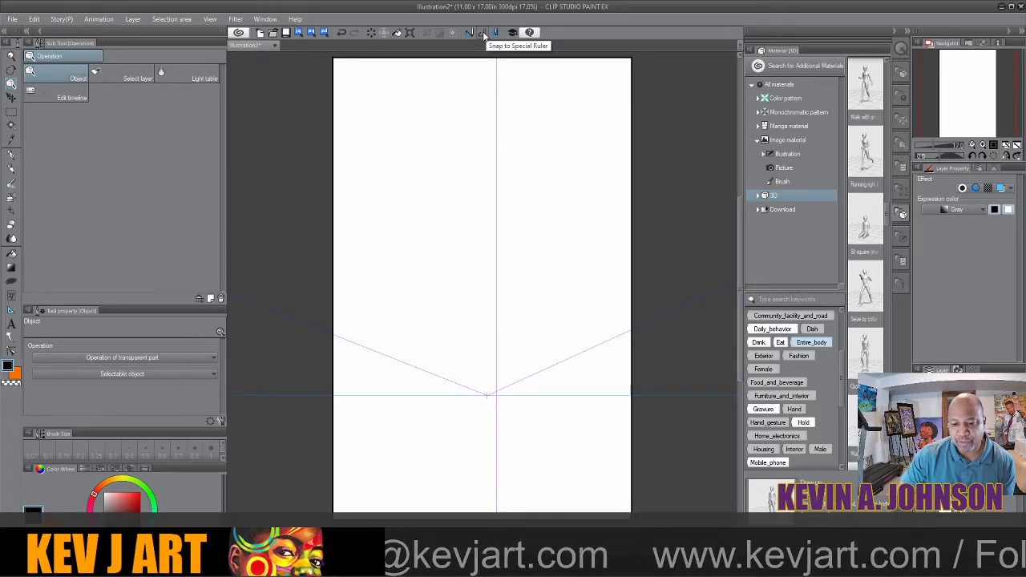
click(11, 154)
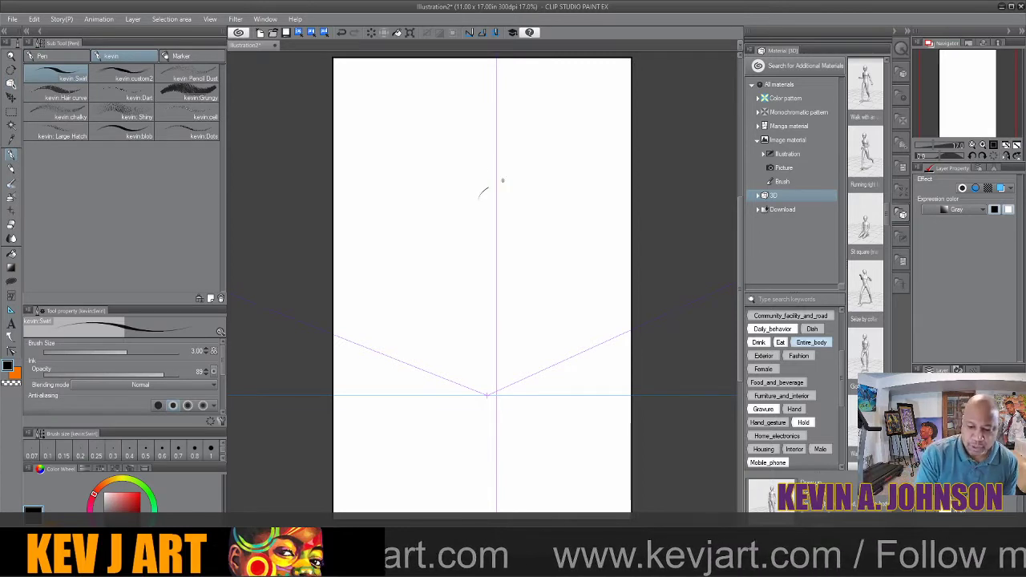
Sketch overlapping freehand loops in the upper middle of the page without ruler snapping, and undo them
mouse_move(503, 180)
mouse_down()
mouse_move(513, 241)
mouse_move(526, 189)
mouse_move(521, 260)
mouse_move(506, 205)
mouse_move(431, 238)
mouse_move(478, 291)
mouse_up()
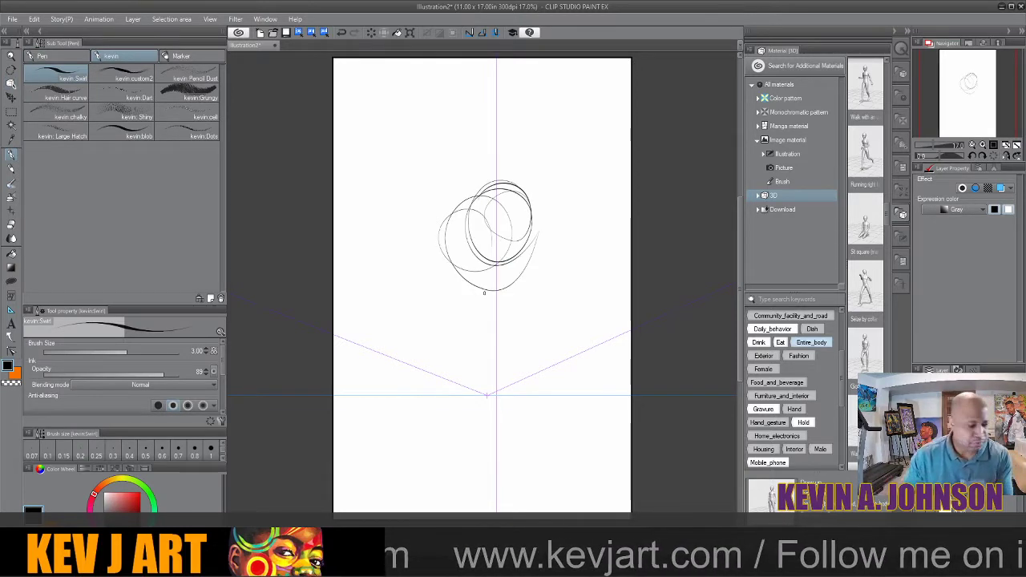
key(ctrl+z)
key(ctrl+z)
key(ctrl+z)
key(ctrl+z)
key(ctrl+z)
key(ctrl+z)
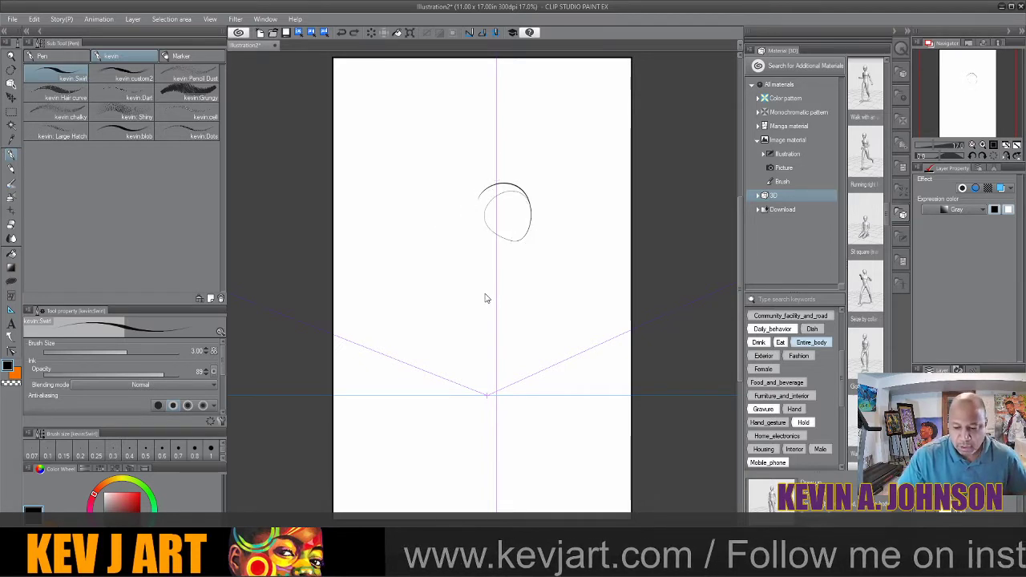
Turn on Snap to Special Ruler and test it with a few horizontal and vertical strokes, undoing them
click(483, 32)
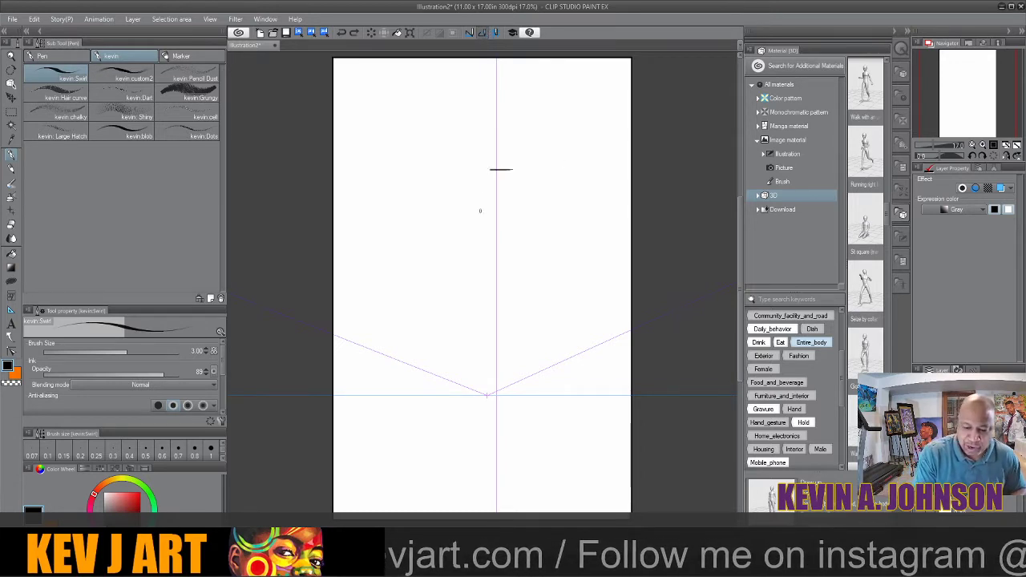
mouse_move(481, 211)
mouse_down()
mouse_move(556, 206)
mouse_move(479, 275)
mouse_move(449, 213)
mouse_move(473, 294)
mouse_move(515, 285)
mouse_up()
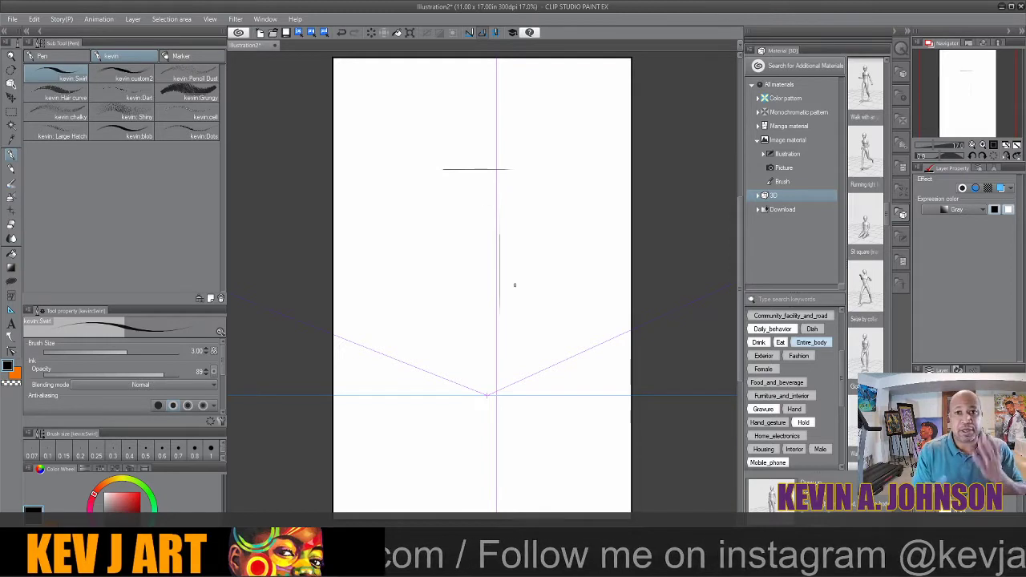
key(ctrl+z)
key(ctrl+z)
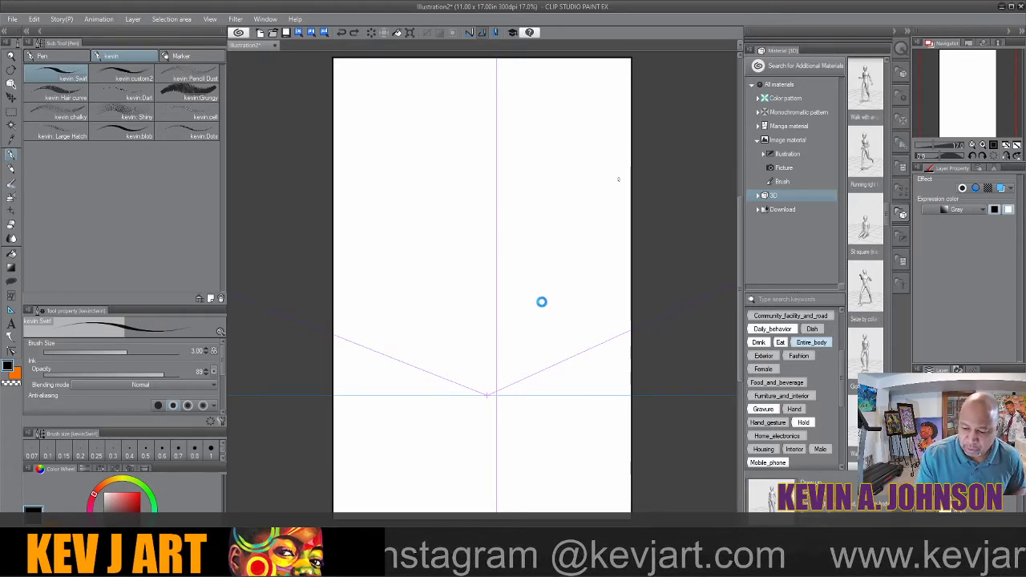
Draw the near buildings on both sides of the street with receding rooflines, vertical corners and base lines toward the vanishing point
mouse_move(620, 169)
mouse_down()
mouse_move(572, 255)
mouse_move(569, 418)
mouse_up()
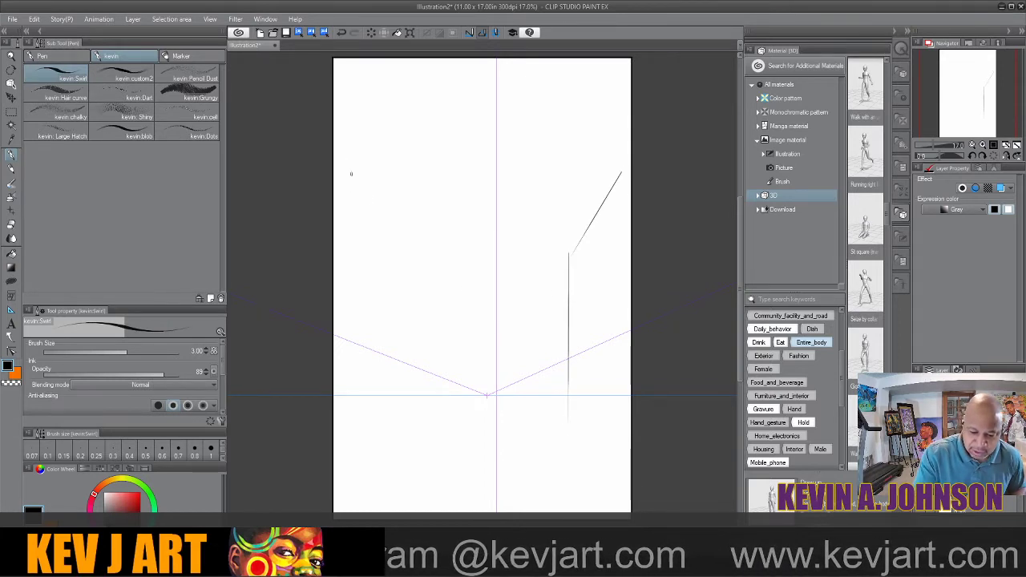
mouse_move(337, 152)
mouse_down()
mouse_move(416, 281)
mouse_move(416, 424)
mouse_up()
mouse_move(416, 291)
mouse_down()
mouse_move(416, 414)
mouse_move(353, 442)
mouse_up()
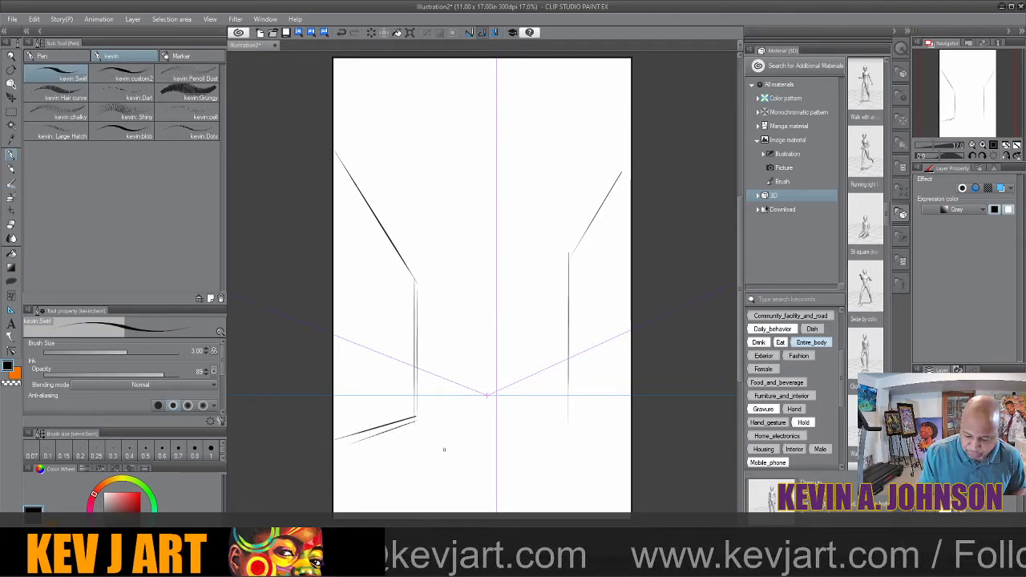
mouse_move(566, 415)
mouse_down()
mouse_move(650, 479)
mouse_move(567, 421)
mouse_move(630, 442)
mouse_up()
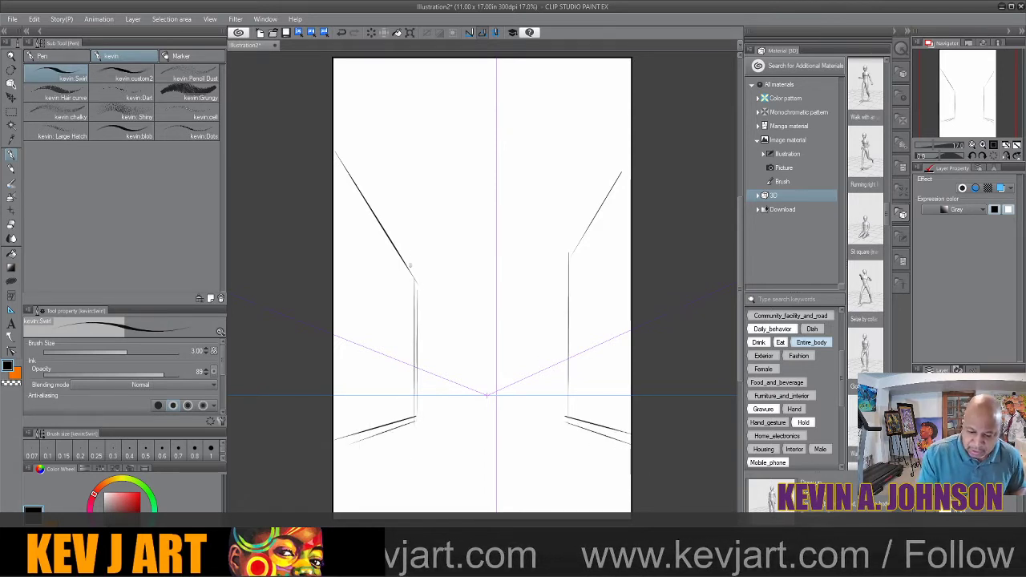
Outline a taller building behind each near building, with flat front tops, receding rooflines and vertical edges
mouse_move(395, 251)
mouse_down()
mouse_move(397, 153)
mouse_move(399, 244)
mouse_move(433, 234)
mouse_move(434, 401)
mouse_up()
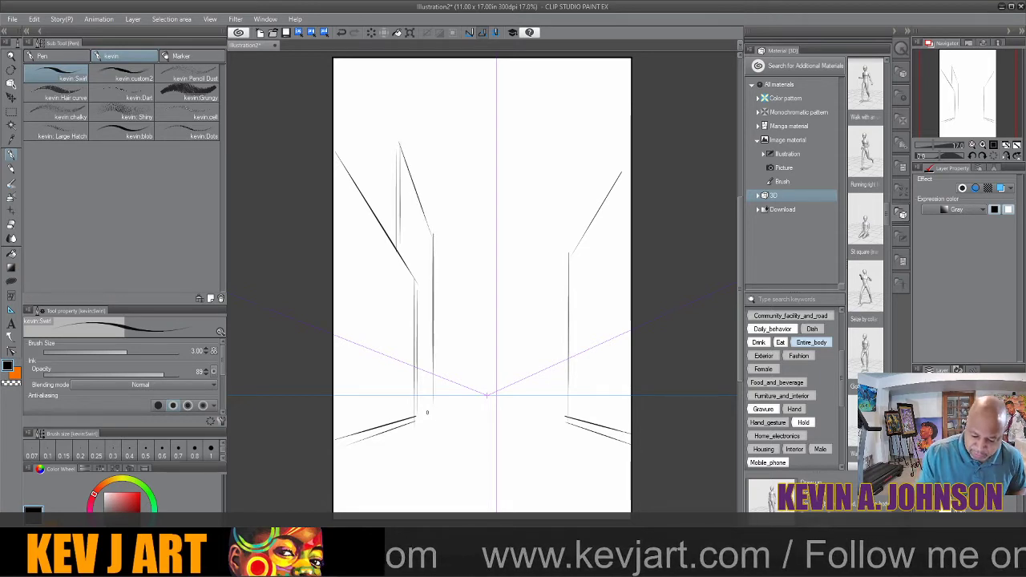
drag(401, 143, 353, 144)
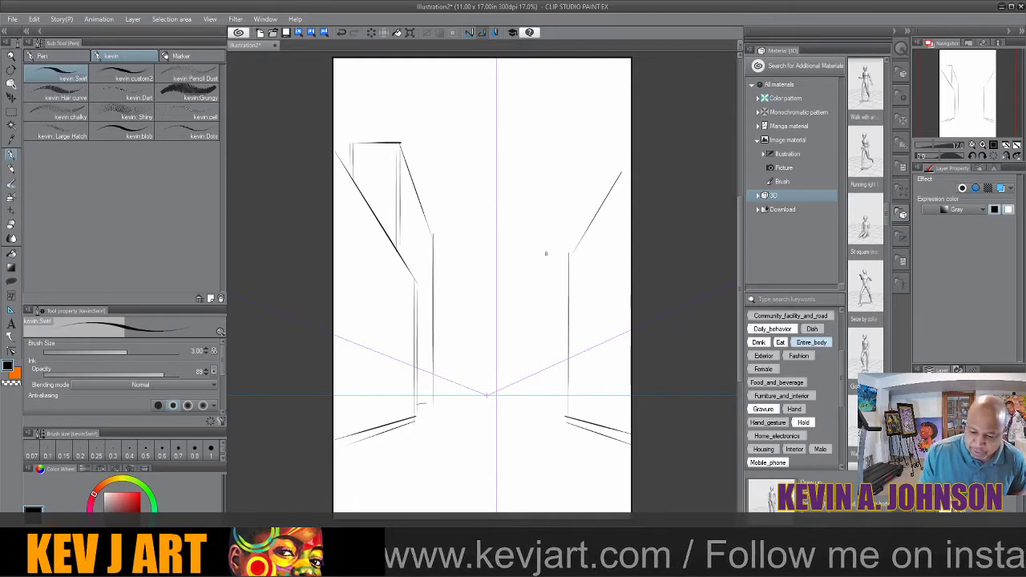
mouse_move(622, 86)
mouse_down()
mouse_move(576, 85)
mouse_move(580, 186)
mouse_up()
mouse_move(577, 83)
mouse_down()
mouse_move(542, 210)
mouse_move(538, 376)
mouse_up()
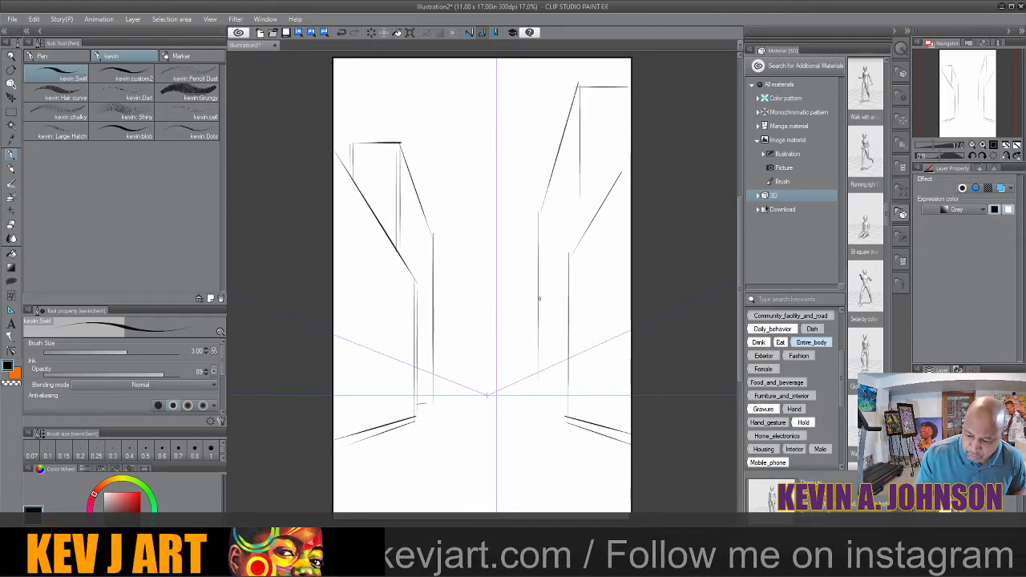
drag(536, 277, 536, 395)
Try a receding ground line on the left side of the street, undo it, and draw one on the right side
drag(445, 403, 335, 425)
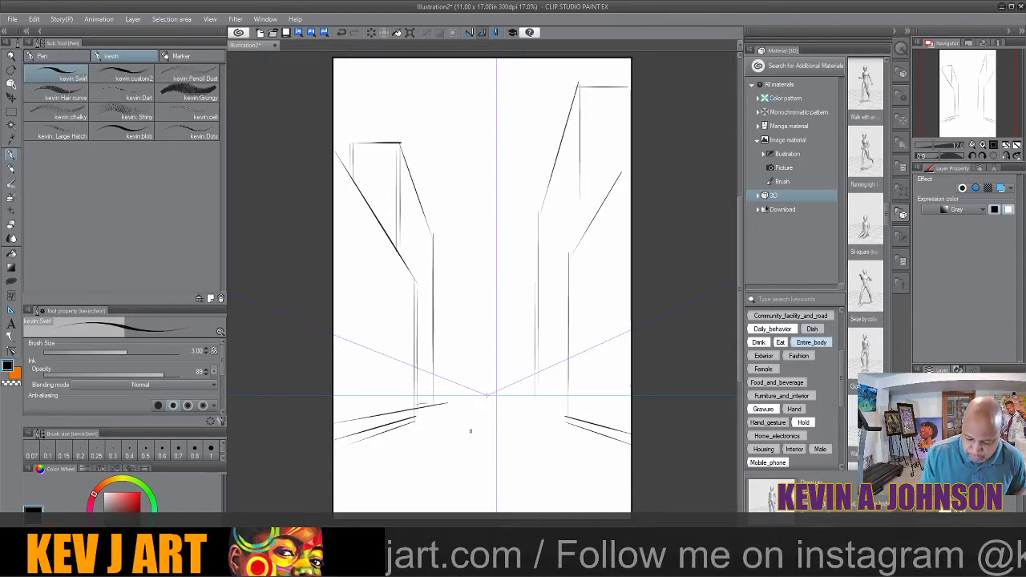
key(ctrl+z)
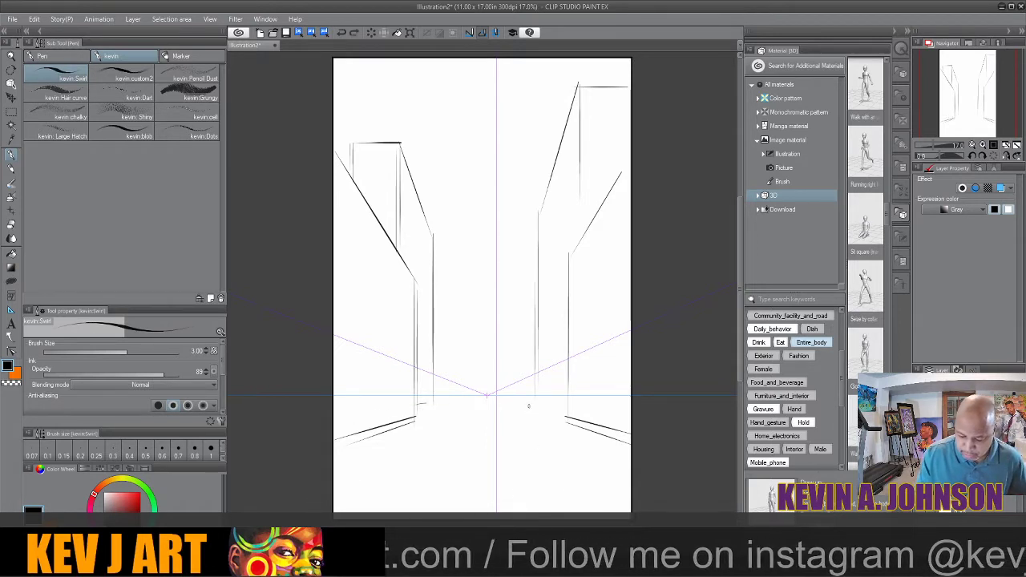
drag(531, 403, 622, 421)
Add inner edges and window lines to the rear left building, and paired receding floor lines across the near left facade
mouse_move(402, 169)
mouse_down()
mouse_move(426, 232)
mouse_move(425, 398)
mouse_up()
drag(402, 217, 423, 258)
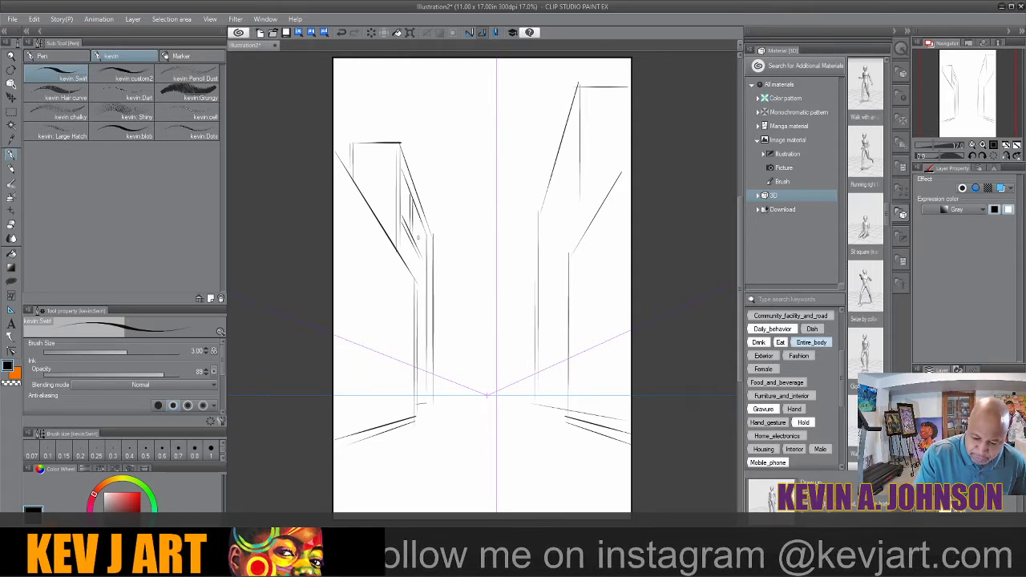
mouse_move(345, 189)
mouse_down()
mouse_move(410, 281)
mouse_move(407, 401)
mouse_up()
drag(336, 295, 403, 341)
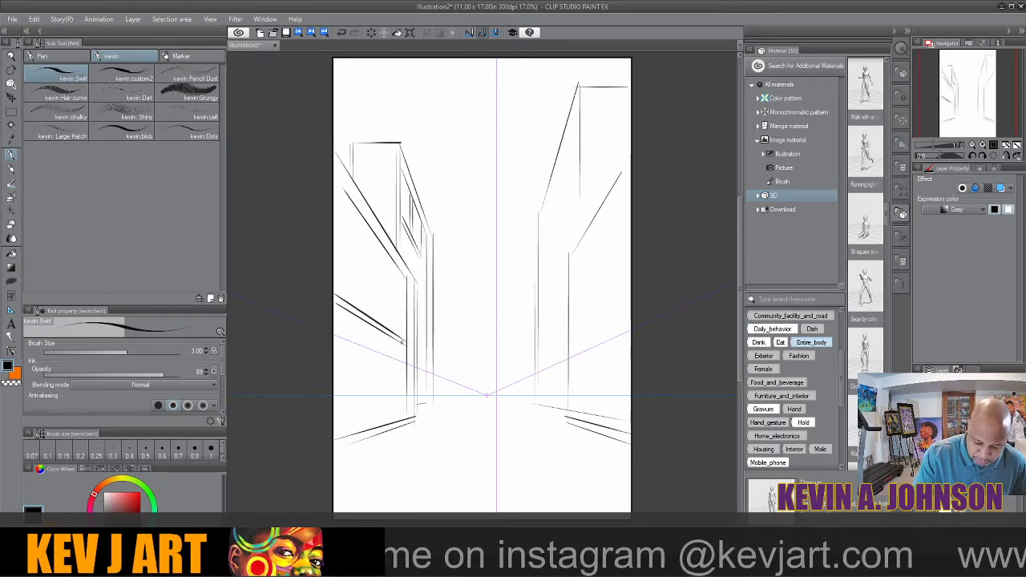
mouse_move(335, 240)
mouse_down()
mouse_move(411, 318)
mouse_move(377, 276)
mouse_move(402, 308)
mouse_up()
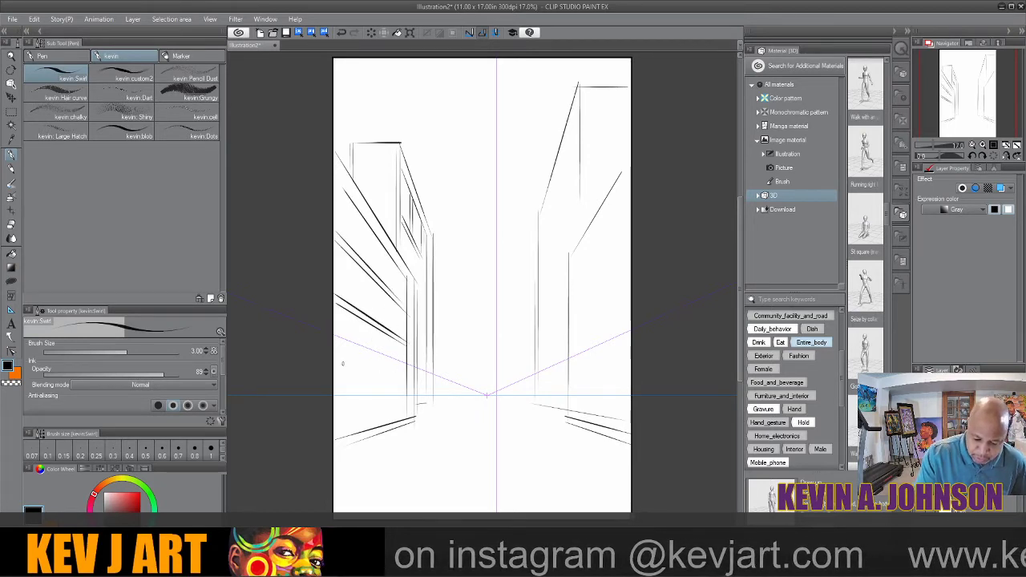
Add a receding line above the near left building's ground floor and vertical window lines across all its floors
mouse_move(335, 363)
mouse_down()
mouse_move(401, 372)
mouse_move(359, 431)
mouse_up()
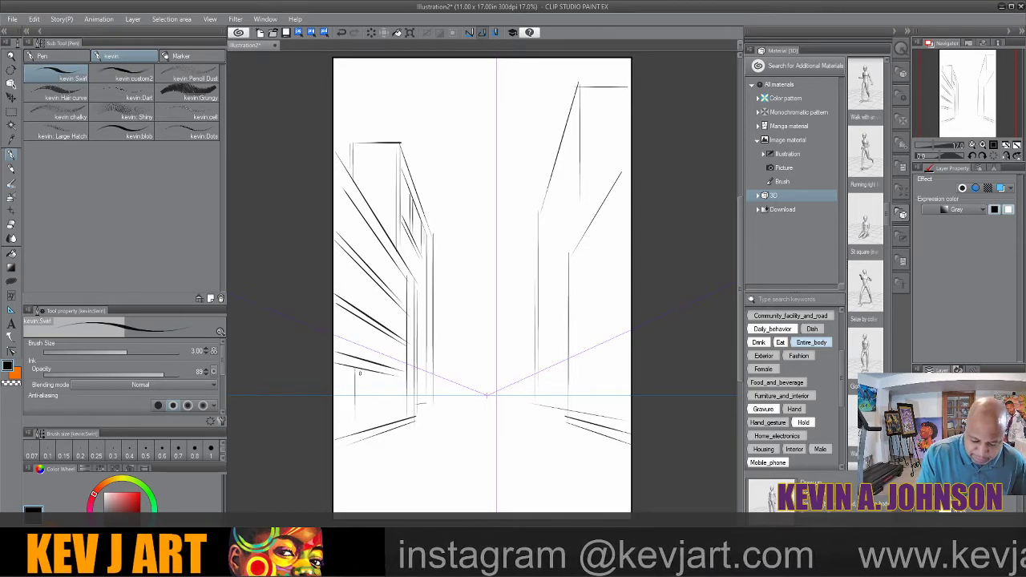
mouse_move(371, 372)
mouse_down()
mouse_move(360, 416)
mouse_move(389, 390)
mouse_move(390, 419)
mouse_up()
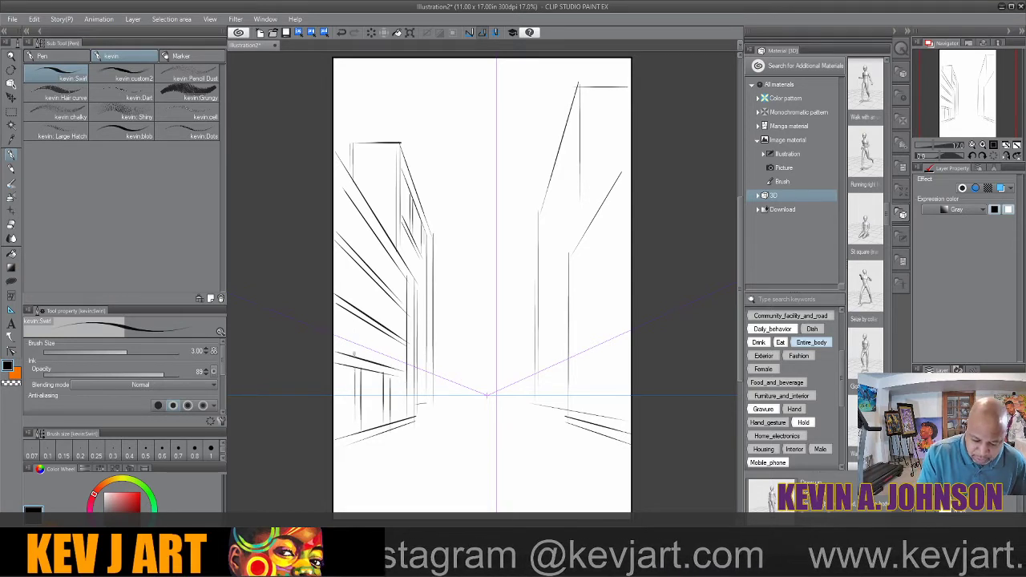
drag(355, 314, 354, 359)
mouse_move(362, 317)
mouse_down()
mouse_move(362, 359)
mouse_move(391, 363)
mouse_up()
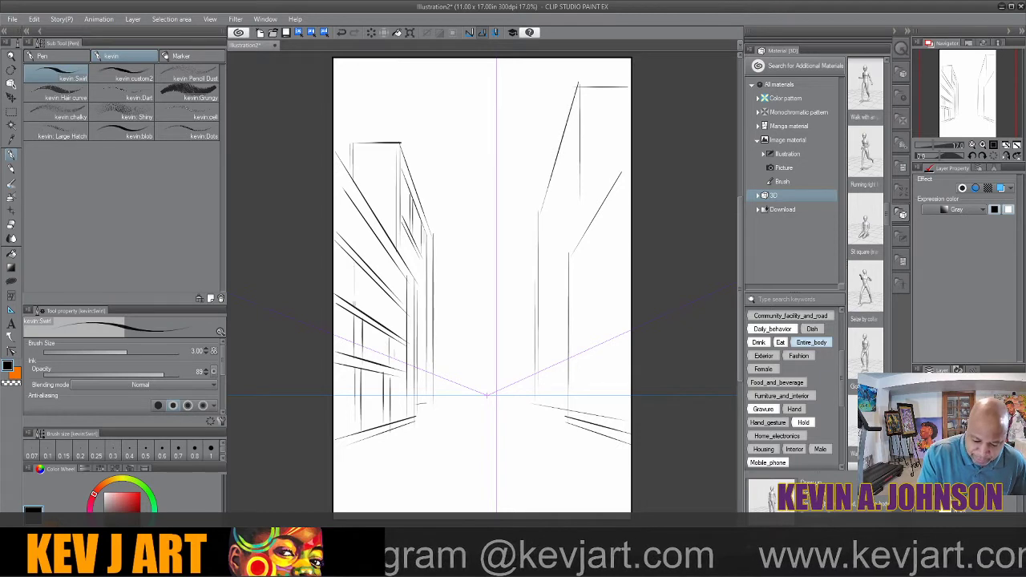
mouse_move(359, 263)
mouse_down()
mouse_move(397, 309)
mouse_move(392, 333)
mouse_up()
drag(397, 303, 396, 334)
drag(351, 203, 350, 242)
mouse_move(355, 214)
mouse_down()
mouse_move(355, 242)
mouse_move(384, 275)
mouse_up()
drag(392, 262, 392, 295)
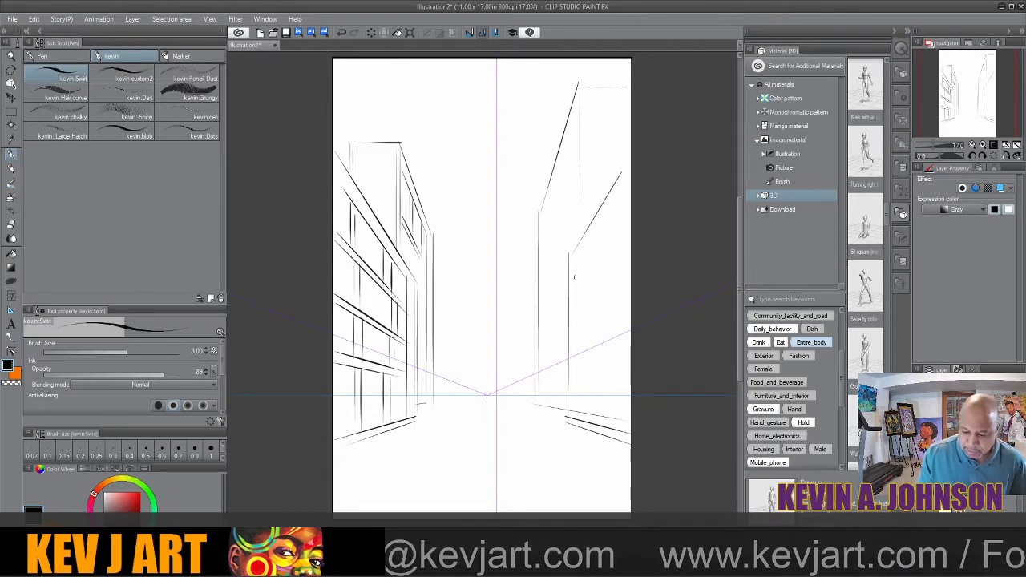
Add inner parallel lines along the rooflines and corners of both right-hand buildings
mouse_move(541, 215)
mouse_down()
mouse_move(574, 104)
mouse_move(617, 93)
mouse_move(542, 409)
mouse_up()
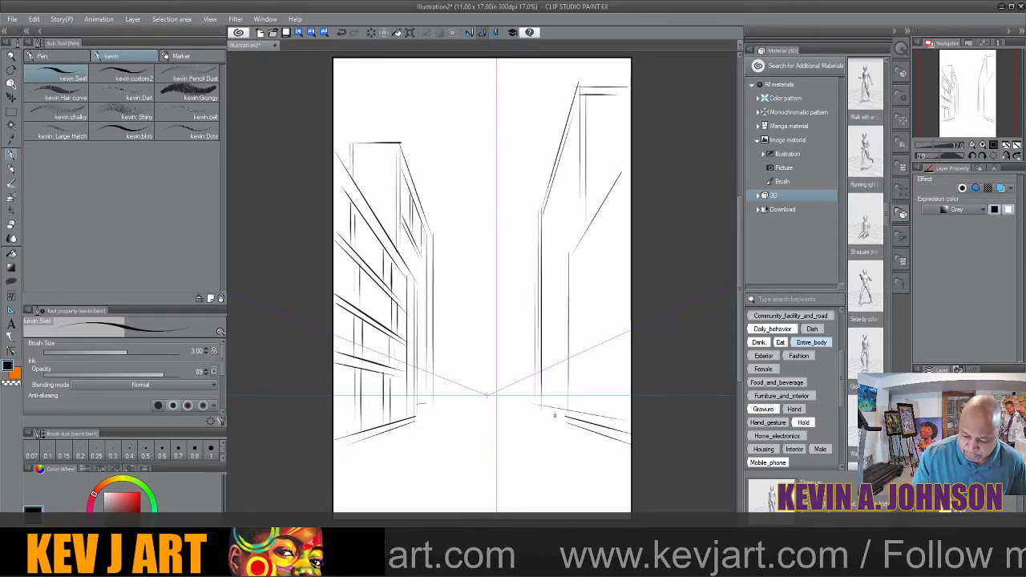
mouse_move(624, 172)
mouse_down()
mouse_move(574, 255)
mouse_move(574, 401)
mouse_up()
drag(580, 258, 583, 393)
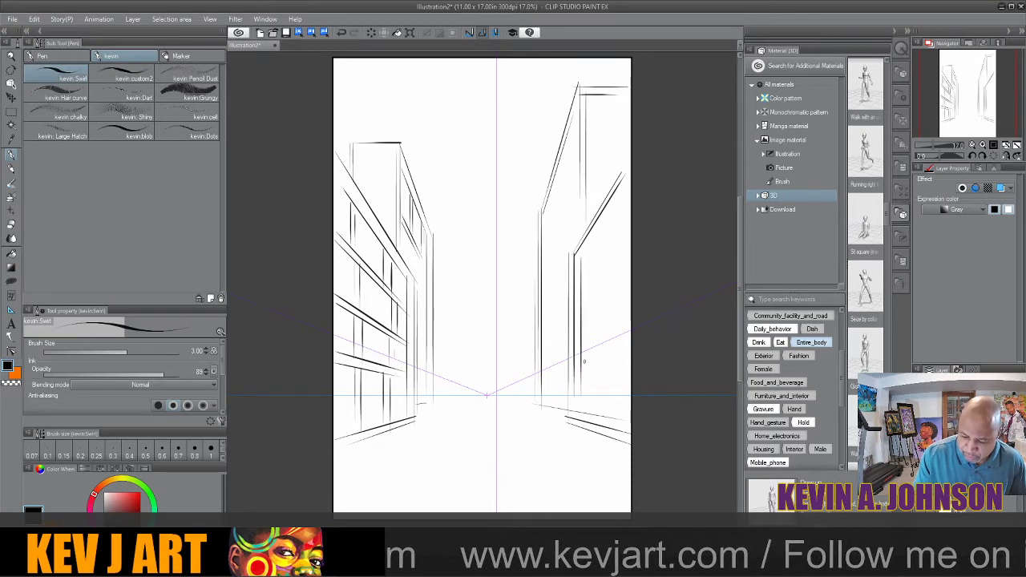
Draw vertical window divisions and receding floor lines toward the vanishing point on the near right building's facade
mouse_move(579, 259)
mouse_down()
mouse_move(619, 202)
mouse_move(603, 339)
mouse_up()
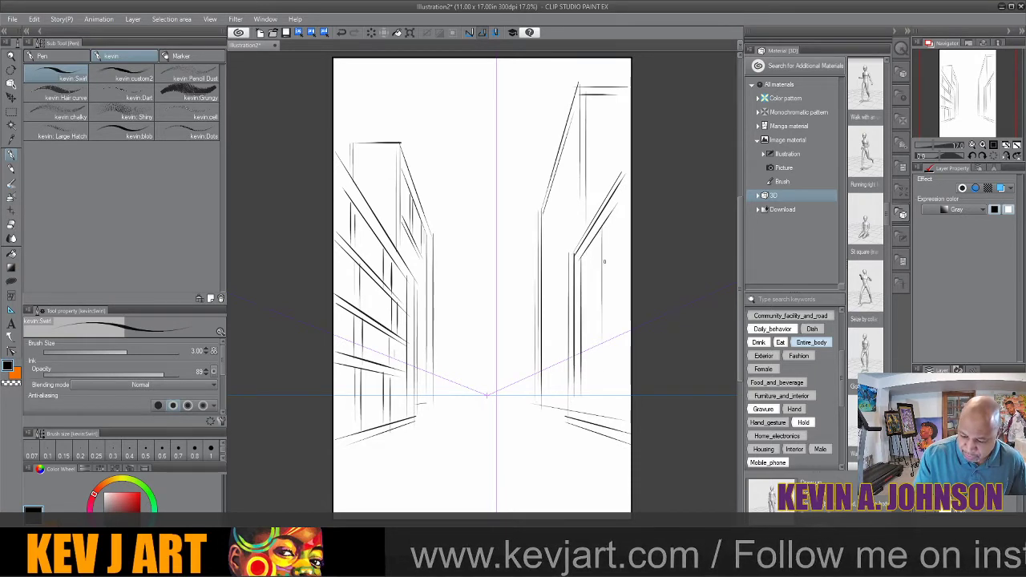
drag(607, 220, 607, 342)
drag(580, 279, 616, 235)
drag(607, 256, 619, 239)
drag(579, 325, 600, 311)
mouse_move(579, 336)
mouse_down()
mouse_move(621, 297)
mouse_move(631, 295)
mouse_up()
drag(579, 374, 626, 362)
drag(581, 382, 615, 372)
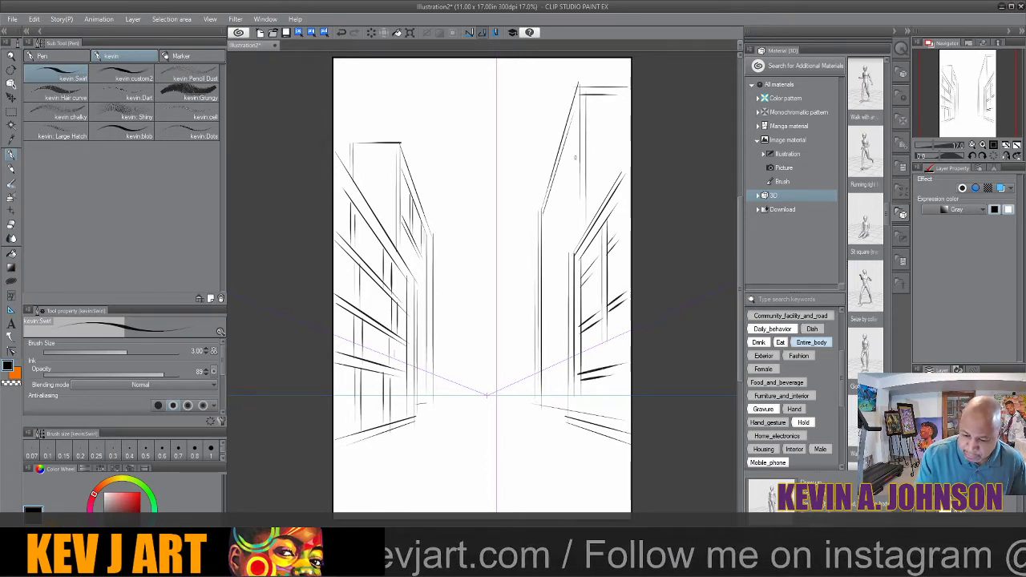
Add receding and vertical lines to the rear right building's street side and horizontal floor lines to its flat front
drag(579, 150, 552, 225)
mouse_move(580, 171)
mouse_down()
mouse_move(553, 239)
mouse_move(554, 394)
mouse_up()
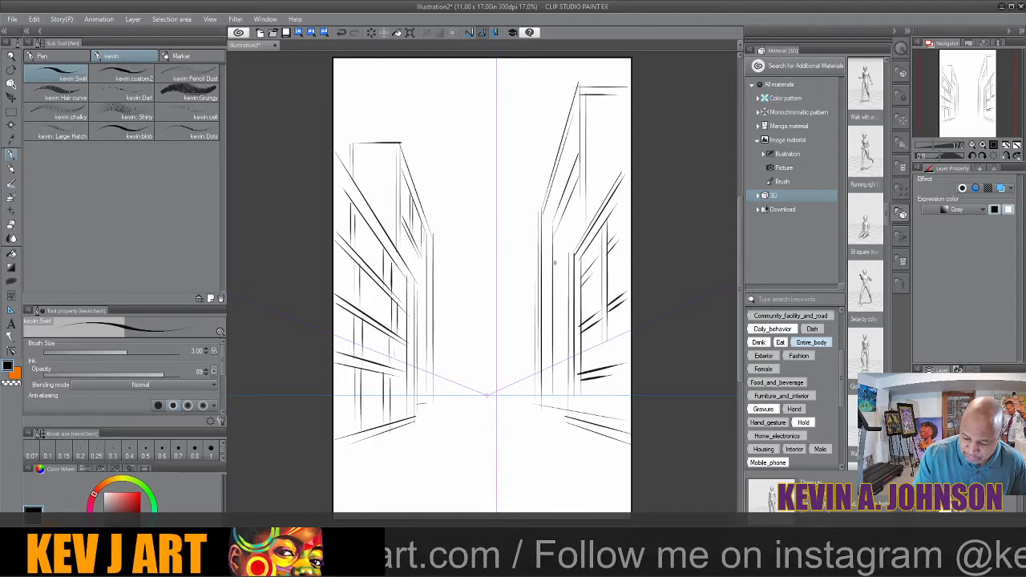
drag(560, 234, 561, 379)
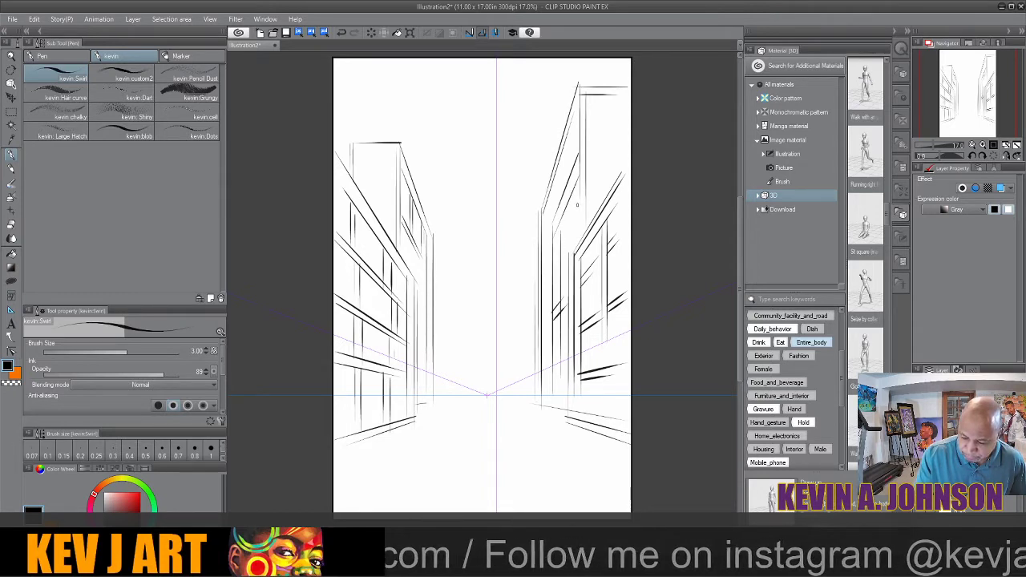
mouse_move(585, 99)
mouse_down()
mouse_move(623, 97)
mouse_move(612, 172)
mouse_up()
Draw the line closing the street's far end and receding curb lines along both sides of the road
mouse_move(427, 403)
mouse_down()
mouse_move(518, 393)
mouse_move(506, 401)
mouse_move(531, 401)
mouse_move(521, 397)
mouse_up()
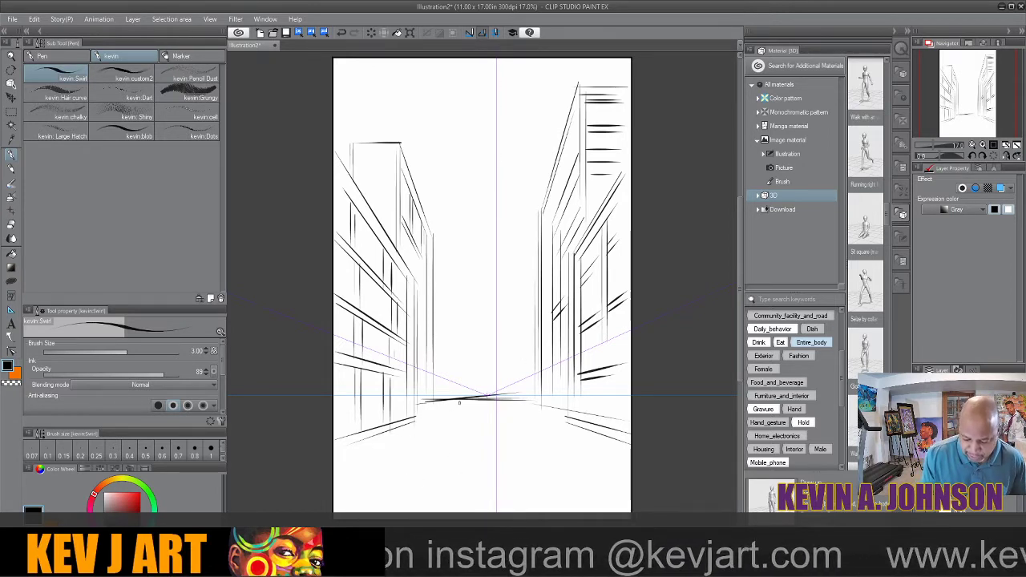
drag(337, 480, 465, 406)
drag(335, 463, 454, 409)
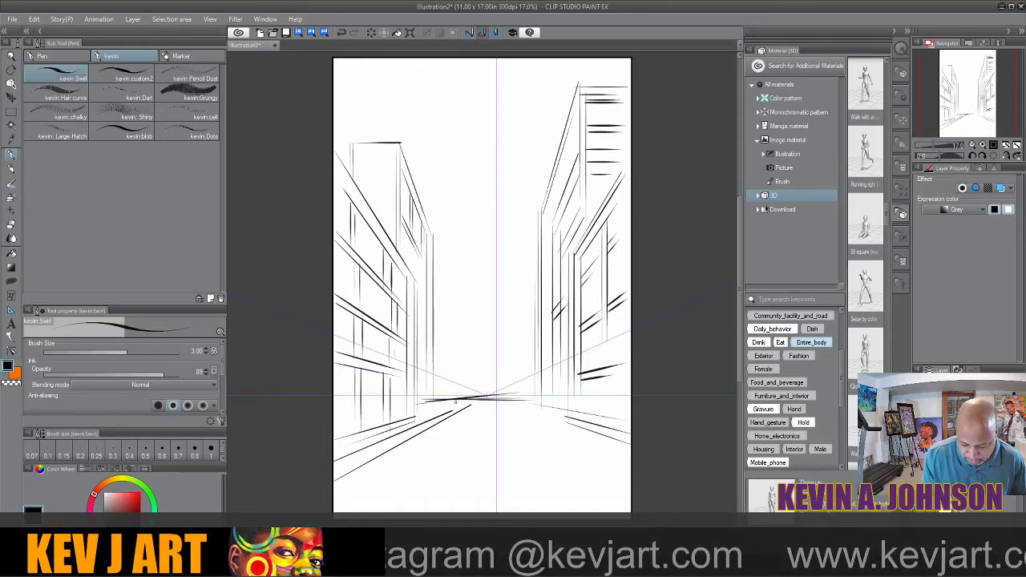
drag(526, 401, 632, 427)
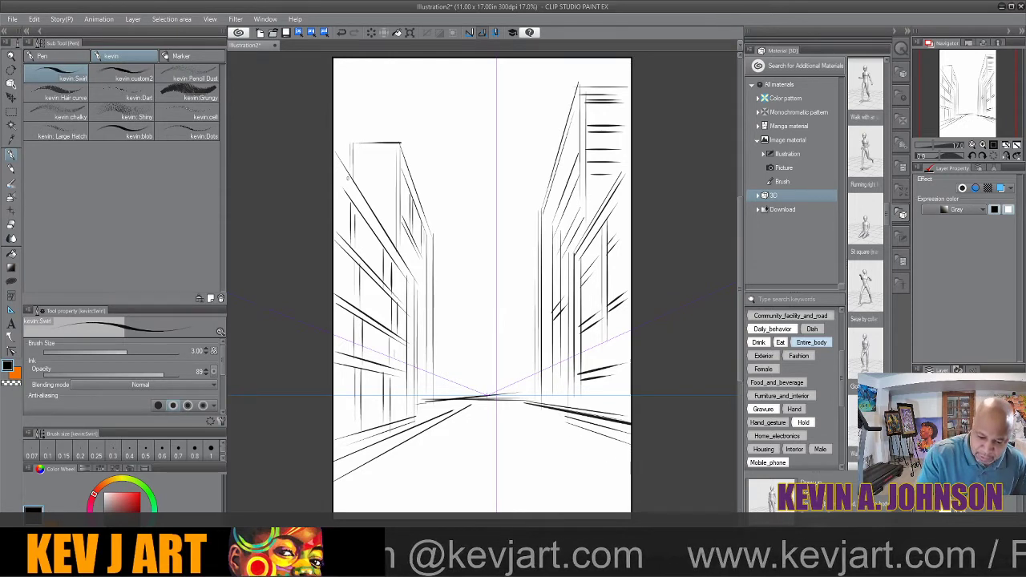
Darken the rear left building's front edges and add short receding floor lines on its lower street side
mouse_move(346, 179)
mouse_down()
mouse_move(354, 149)
mouse_move(400, 226)
mouse_up()
drag(398, 148, 416, 198)
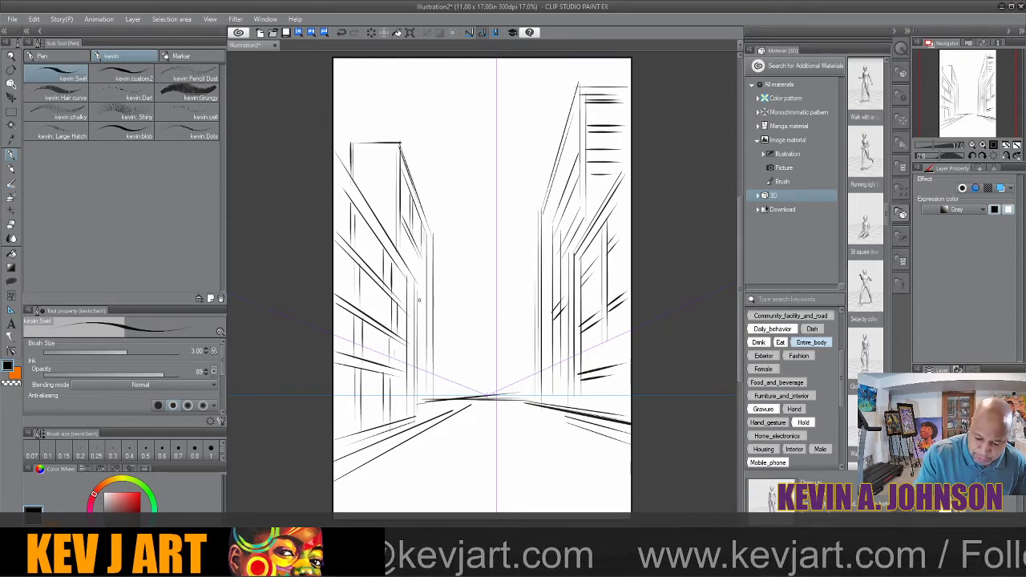
drag(416, 305, 431, 356)
drag(414, 334, 440, 354)
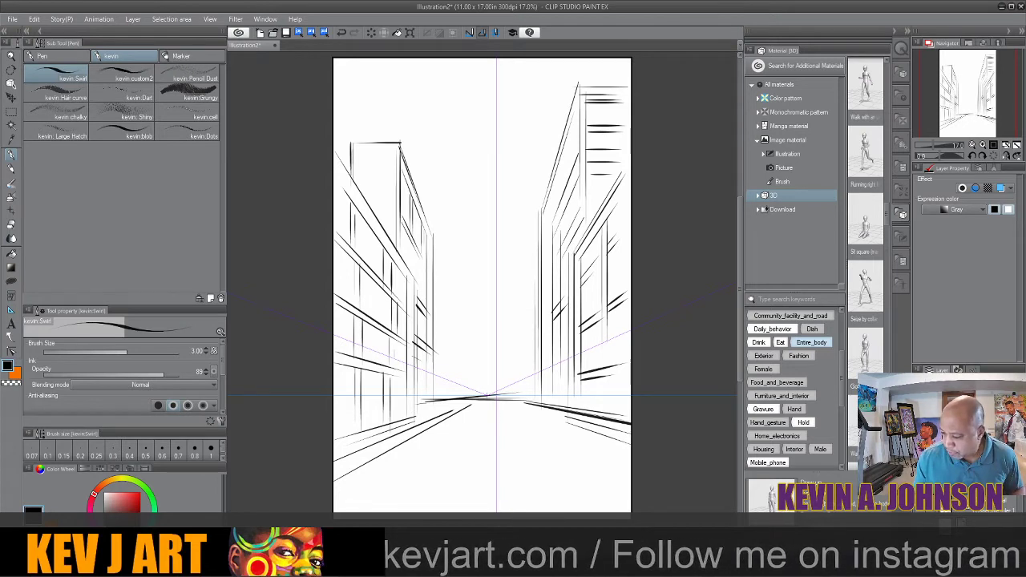
Turn on the layer color effect in blue for the figure sketch layer
click(1001, 188)
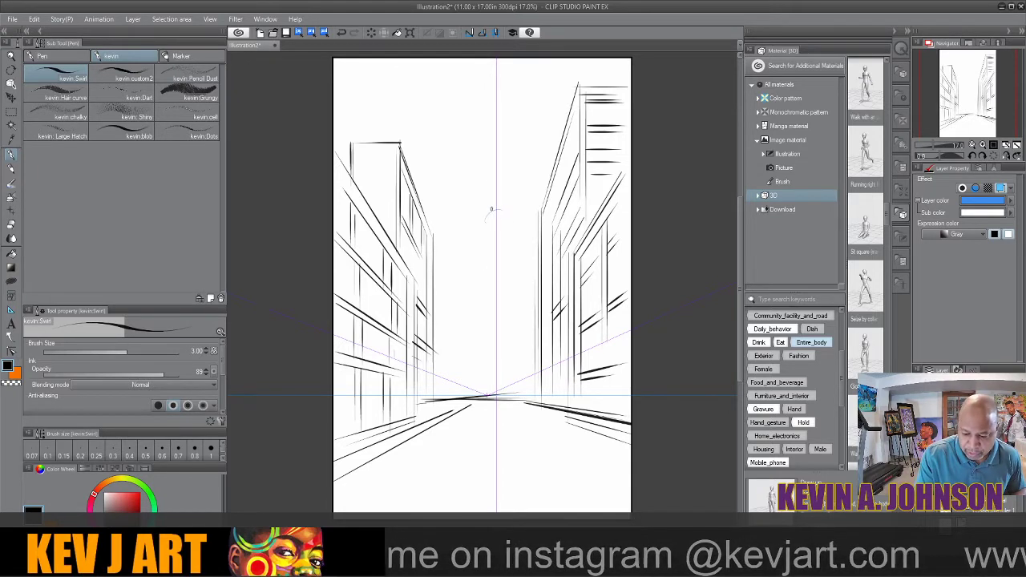
drag(483, 218, 508, 212)
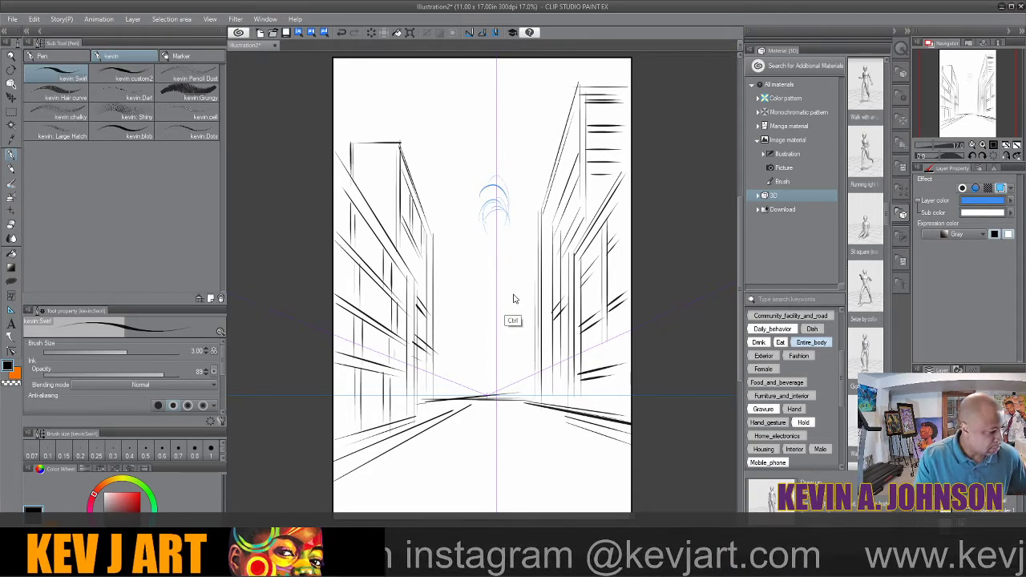
key(ctrl+z)
key(ctrl+z)
key(ctrl+z)
key(ctrl+z)
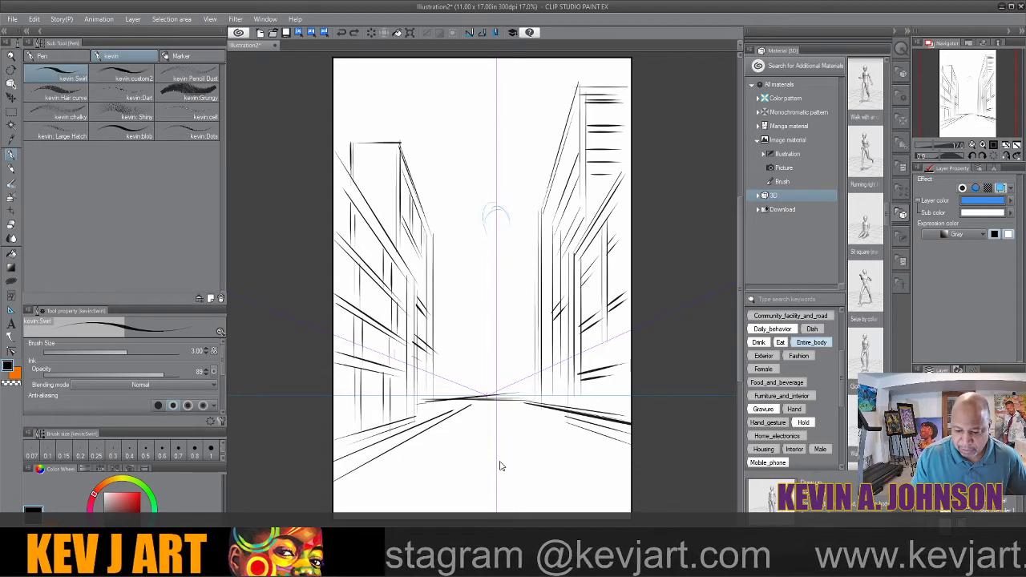
key(ctrl+z)
key(ctrl+z)
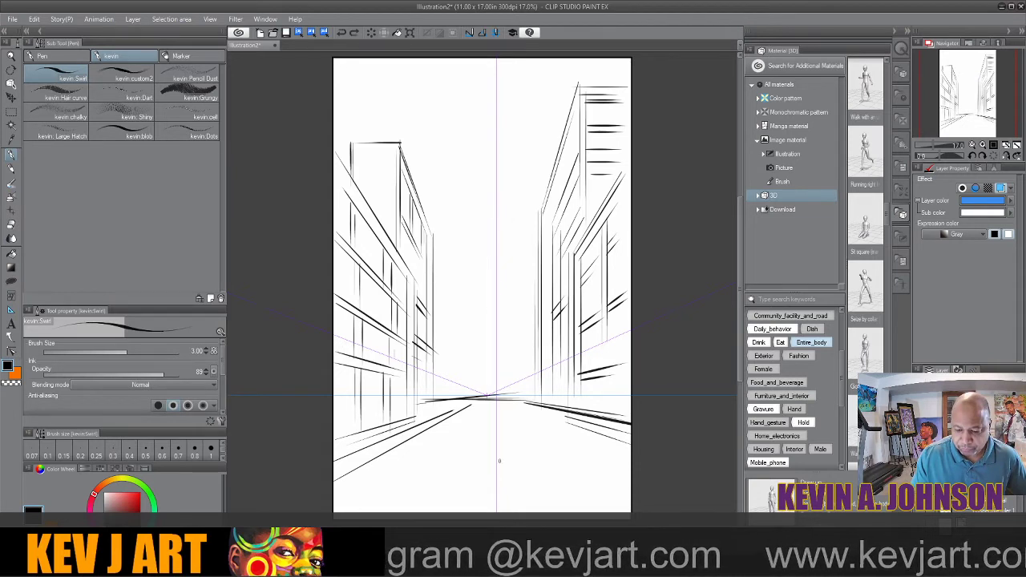
Sketch the standing figure's head, chest, waist curves and center line above the middle of the street
mouse_move(476, 143)
mouse_down()
mouse_move(492, 120)
mouse_move(506, 123)
mouse_up()
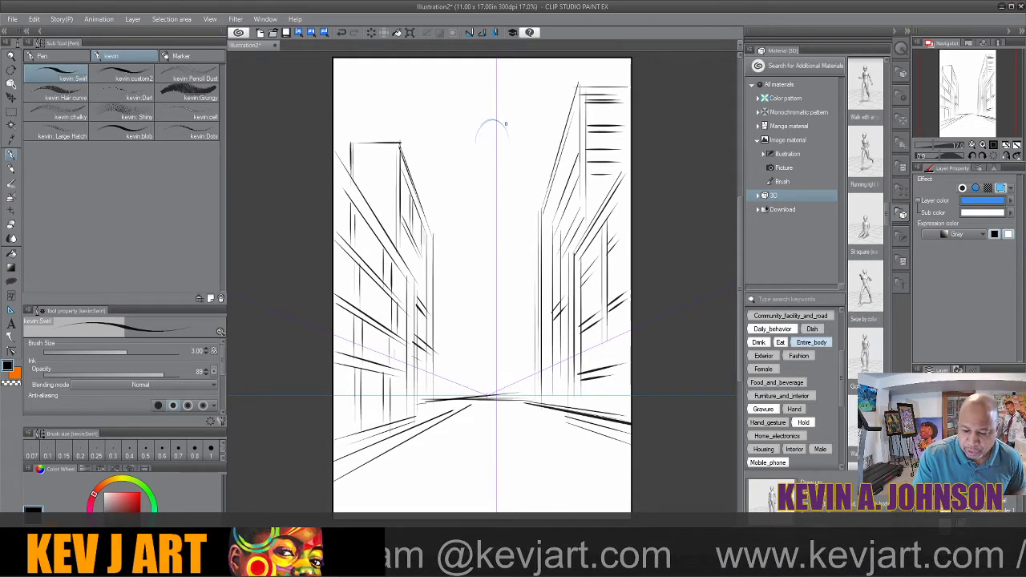
mouse_move(476, 156)
mouse_down()
mouse_move(502, 157)
mouse_move(495, 163)
mouse_move(524, 175)
mouse_move(535, 196)
mouse_move(442, 208)
mouse_move(533, 209)
mouse_up()
mouse_move(469, 211)
mouse_down()
mouse_move(522, 217)
mouse_move(523, 235)
mouse_move(508, 227)
mouse_move(521, 212)
mouse_up()
mouse_move(490, 167)
mouse_down()
mouse_move(491, 231)
mouse_move(470, 257)
mouse_move(529, 258)
mouse_move(507, 264)
mouse_up()
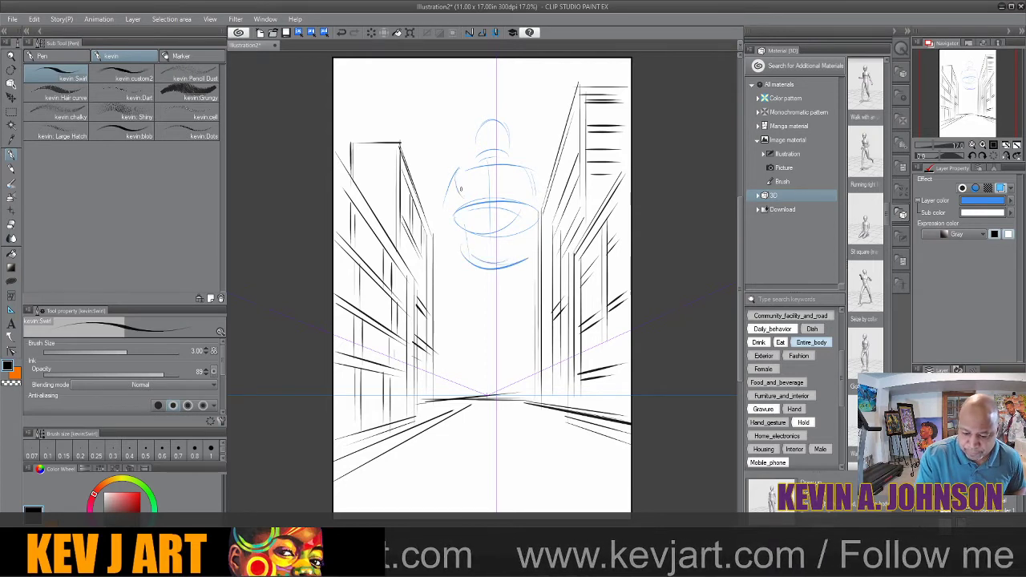
Rough in the figure's left-hand shoulder and arm, and the round shoulder joint and upper arm on the right
drag(448, 180, 456, 197)
drag(451, 173, 425, 224)
drag(456, 200, 406, 258)
drag(533, 173, 560, 201)
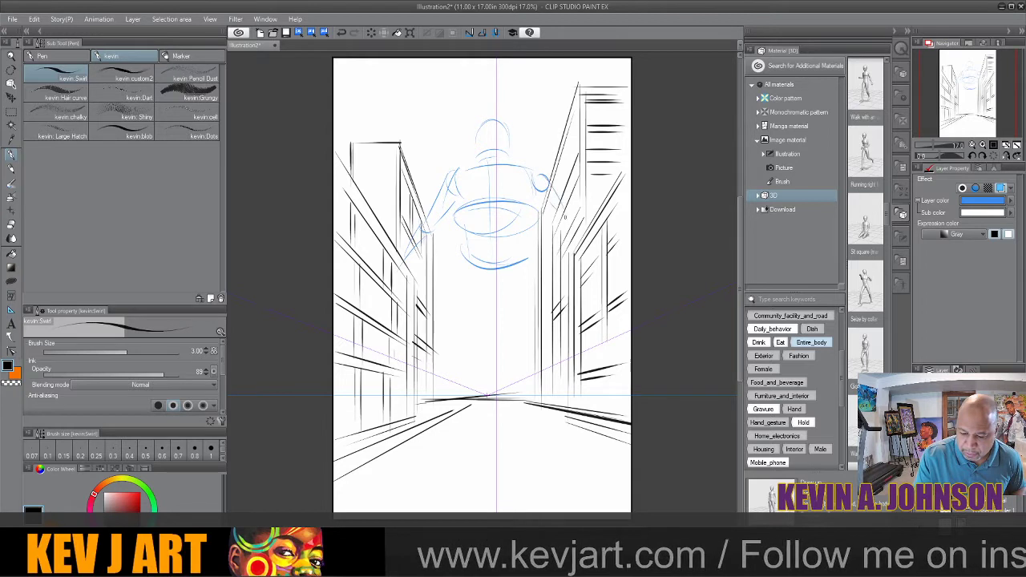
Add the figure's neck curve, torso center line, waist ellipse and pelvis shape
mouse_move(478, 150)
mouse_down()
mouse_move(509, 162)
mouse_move(493, 199)
mouse_up()
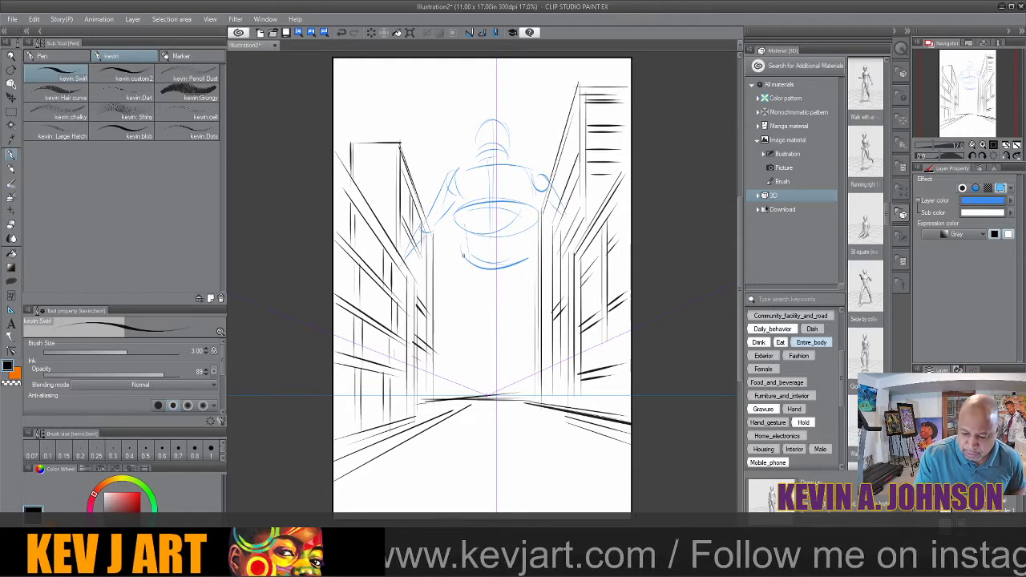
drag(465, 257, 519, 257)
mouse_move(492, 167)
mouse_down()
mouse_move(492, 228)
mouse_move(532, 243)
mouse_up()
mouse_move(462, 215)
mouse_down()
mouse_move(463, 253)
mouse_move(506, 266)
mouse_move(470, 258)
mouse_move(514, 284)
mouse_move(493, 304)
mouse_move(530, 289)
mouse_up()
Sketch the figure's left-hand leg with thigh, knee ellipse, lower leg and foot
drag(454, 261, 442, 347)
mouse_move(491, 305)
mouse_down()
mouse_move(467, 352)
mouse_move(425, 380)
mouse_move(448, 387)
mouse_move(424, 365)
mouse_up()
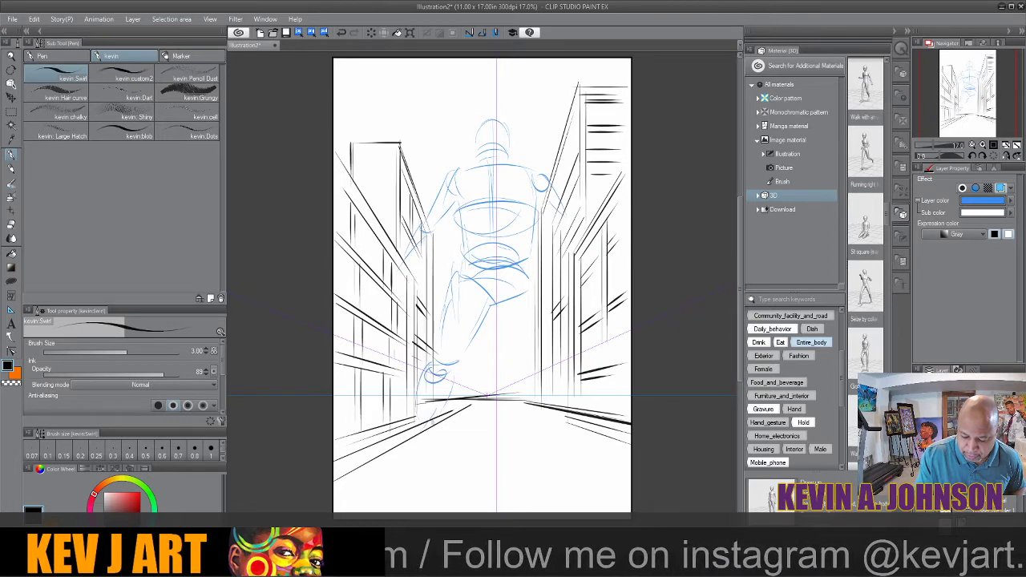
mouse_move(407, 454)
mouse_down()
mouse_move(383, 478)
mouse_move(390, 486)
mouse_up()
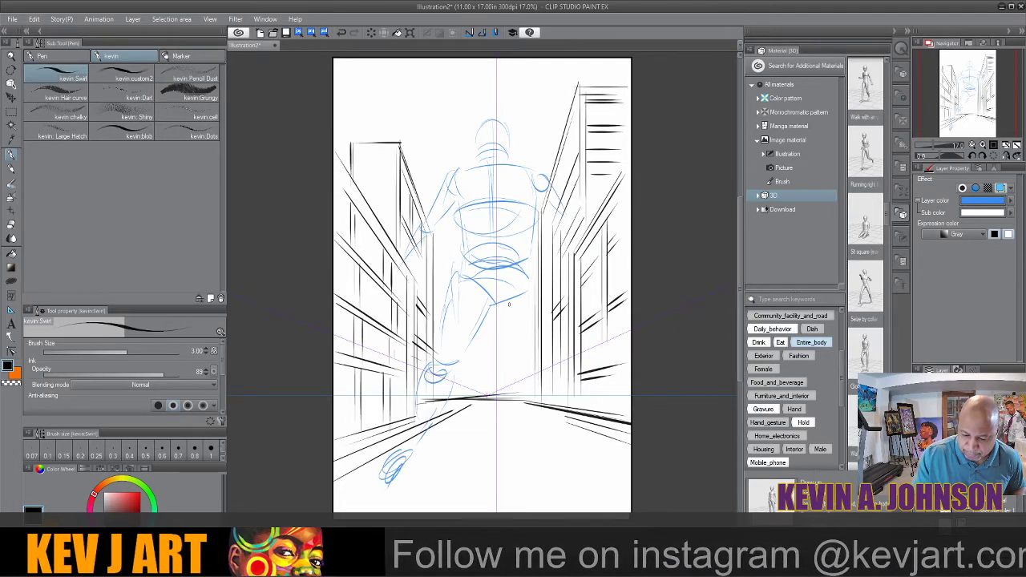
Sketch the figure's right-hand leg with thigh, knee ellipse, lower leg and foot
drag(501, 303, 514, 345)
drag(542, 282, 546, 347)
mouse_move(515, 351)
mouse_down()
mouse_move(551, 351)
mouse_move(553, 371)
mouse_up()
mouse_move(522, 375)
mouse_down()
mouse_move(533, 352)
mouse_move(549, 428)
mouse_move(571, 443)
mouse_move(585, 479)
mouse_up()
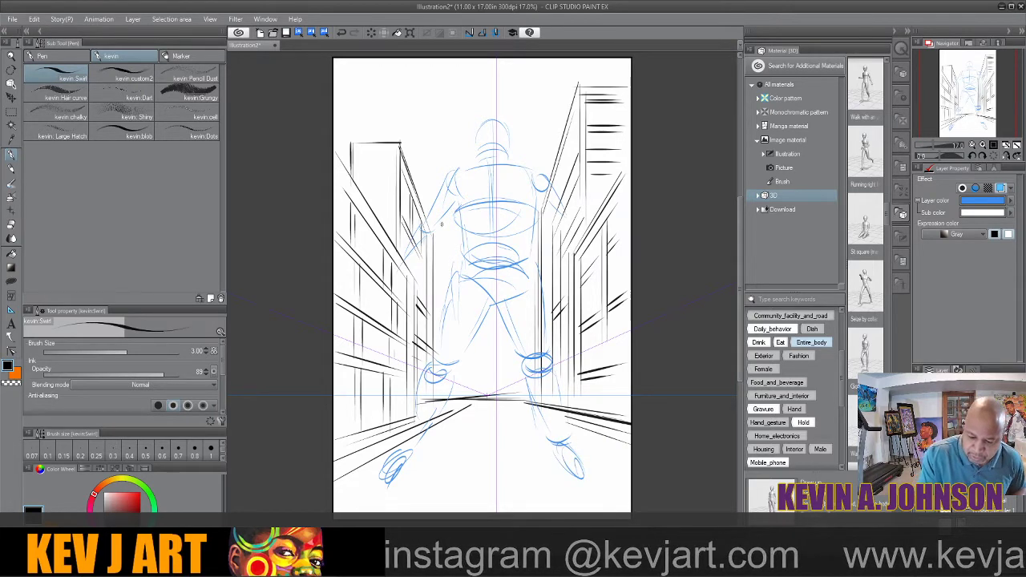
Sketch the figure's left-hand forearm and round hand, and extend the right-hand arm down through the forearm
mouse_move(409, 237)
mouse_down()
mouse_move(393, 282)
mouse_move(402, 281)
mouse_move(406, 305)
mouse_move(387, 303)
mouse_move(407, 308)
mouse_up()
drag(414, 292, 403, 305)
mouse_move(579, 217)
mouse_down()
mouse_move(563, 231)
mouse_move(559, 260)
mouse_move(579, 252)
mouse_up()
drag(598, 245, 600, 275)
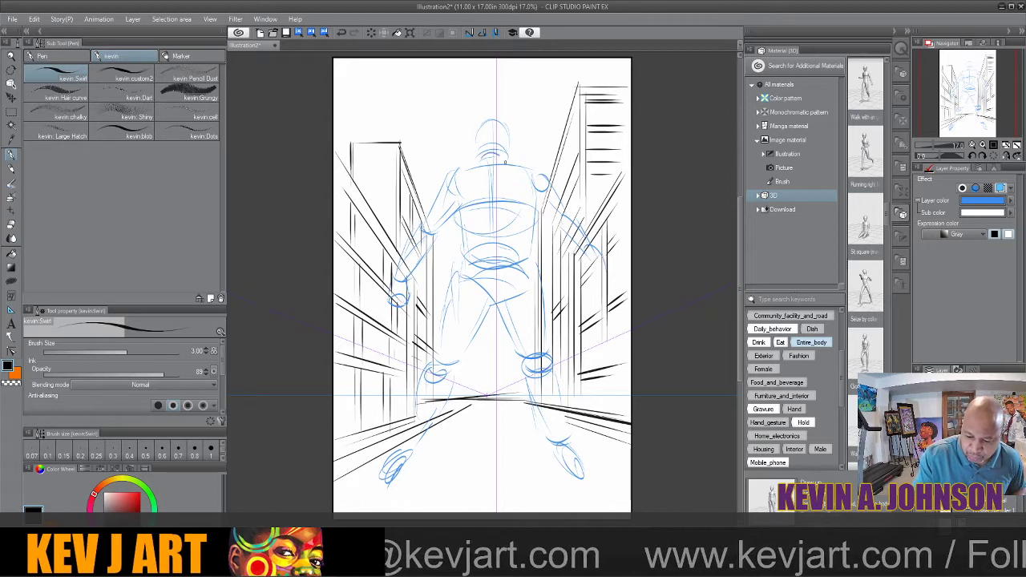
Draw the shoulder slopes from the neck and build up the right-hand arm with an elbow joint and forearm contours
mouse_move(480, 156)
mouse_down()
mouse_move(478, 120)
mouse_move(501, 115)
mouse_move(511, 151)
mouse_move(509, 133)
mouse_move(497, 132)
mouse_move(496, 163)
mouse_move(510, 170)
mouse_move(450, 174)
mouse_move(428, 222)
mouse_up()
mouse_move(508, 164)
mouse_down()
mouse_move(542, 171)
mouse_move(539, 197)
mouse_move(563, 225)
mouse_up()
drag(553, 176, 575, 249)
drag(568, 241, 592, 261)
drag(572, 213, 602, 274)
Define both sides of the figure's torso and strengthen the left-hand shoulder and upper arm
drag(536, 202, 532, 270)
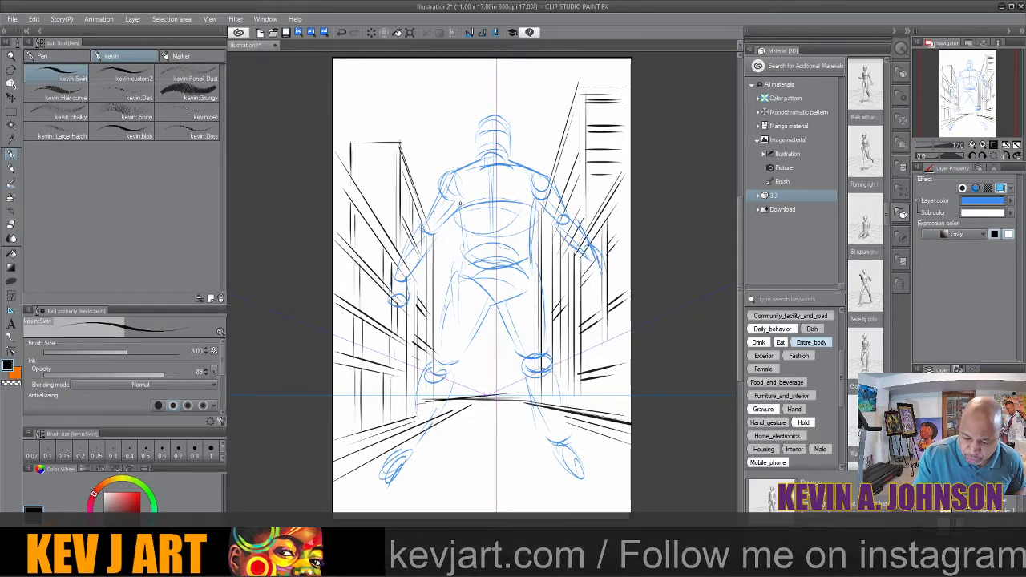
drag(459, 200, 463, 247)
drag(459, 234, 460, 266)
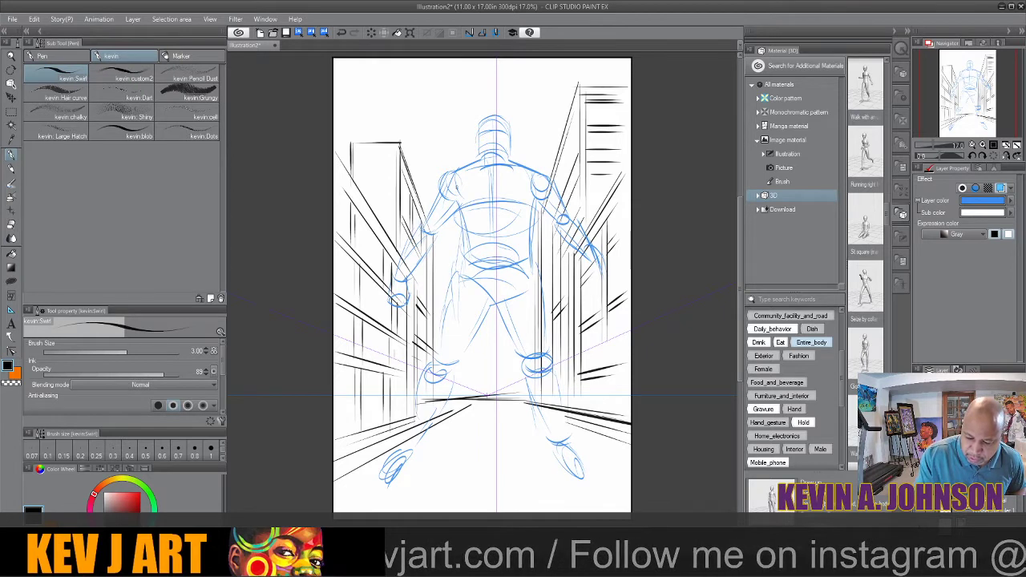
mouse_move(459, 166)
mouse_down()
mouse_move(458, 202)
mouse_move(426, 239)
mouse_move(424, 213)
mouse_up()
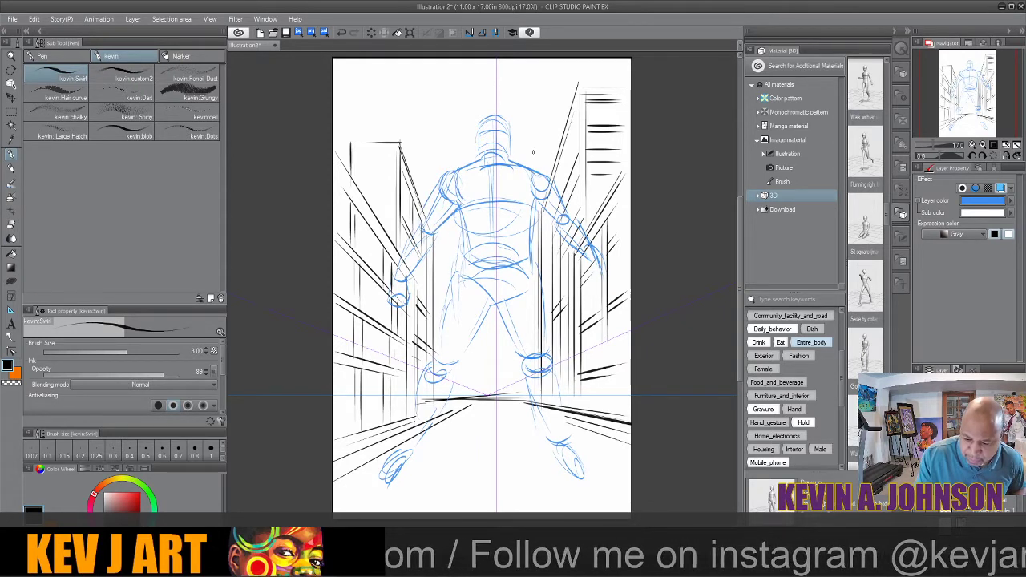
drag(454, 89, 431, 114)
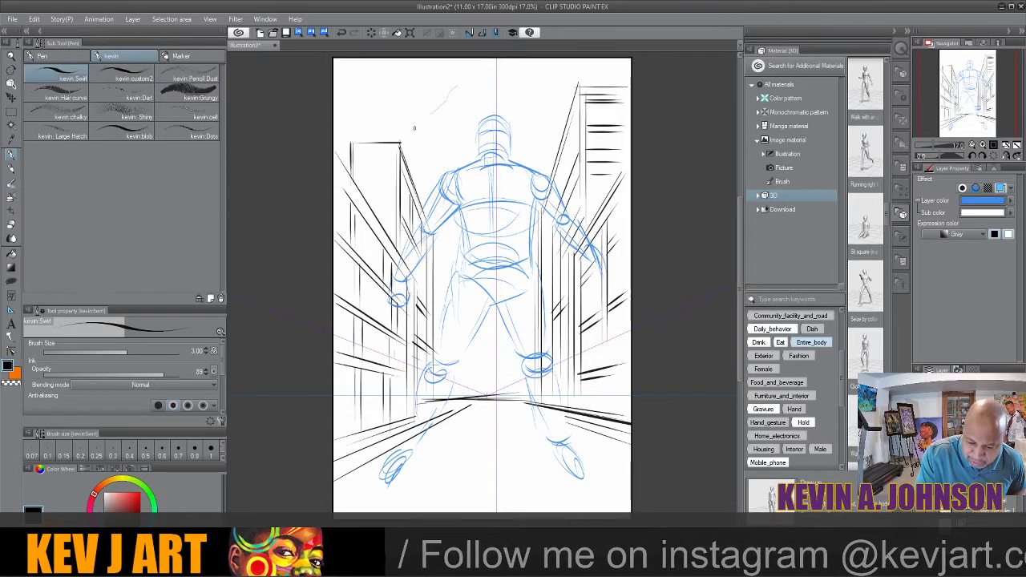
key(ctrl+z)
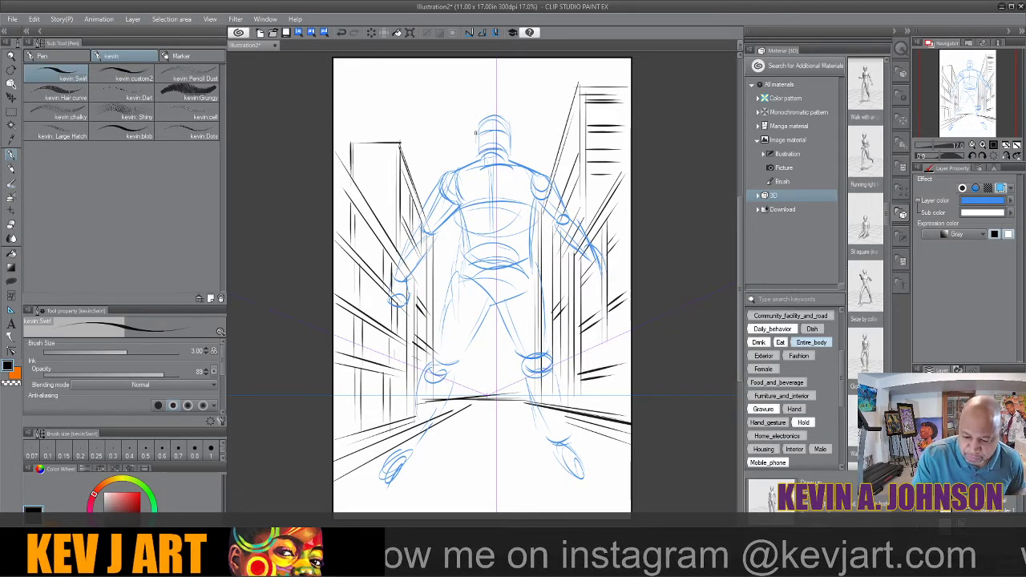
Define the figure's head and jaw, and reinforce the right side of the torso and both thigh outlines
mouse_move(478, 136)
mouse_down()
mouse_move(494, 118)
mouse_move(493, 156)
mouse_move(508, 154)
mouse_move(509, 166)
mouse_move(489, 167)
mouse_move(496, 239)
mouse_up()
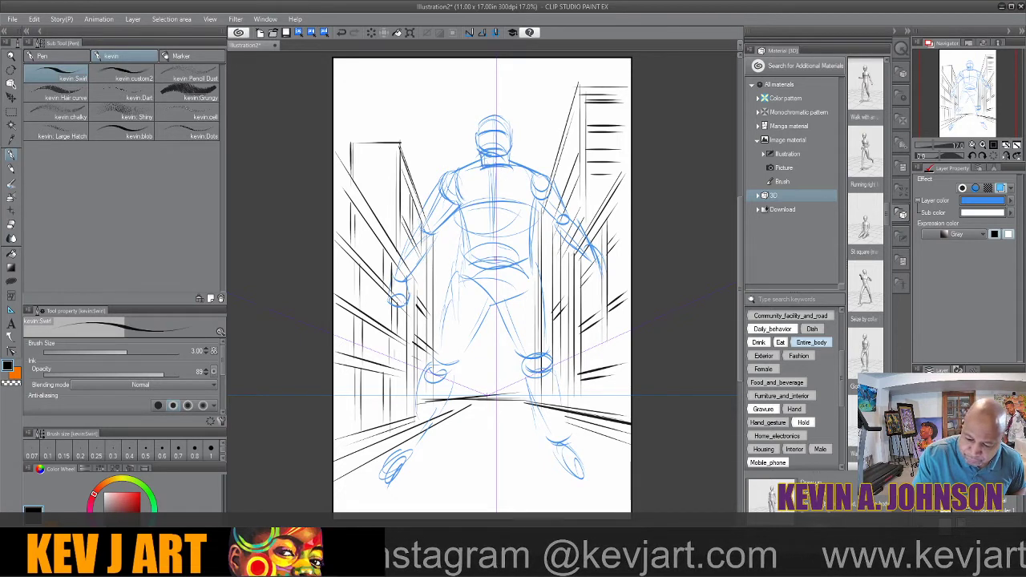
drag(531, 207, 532, 268)
drag(480, 317, 459, 361)
drag(450, 269, 437, 345)
drag(505, 300, 521, 355)
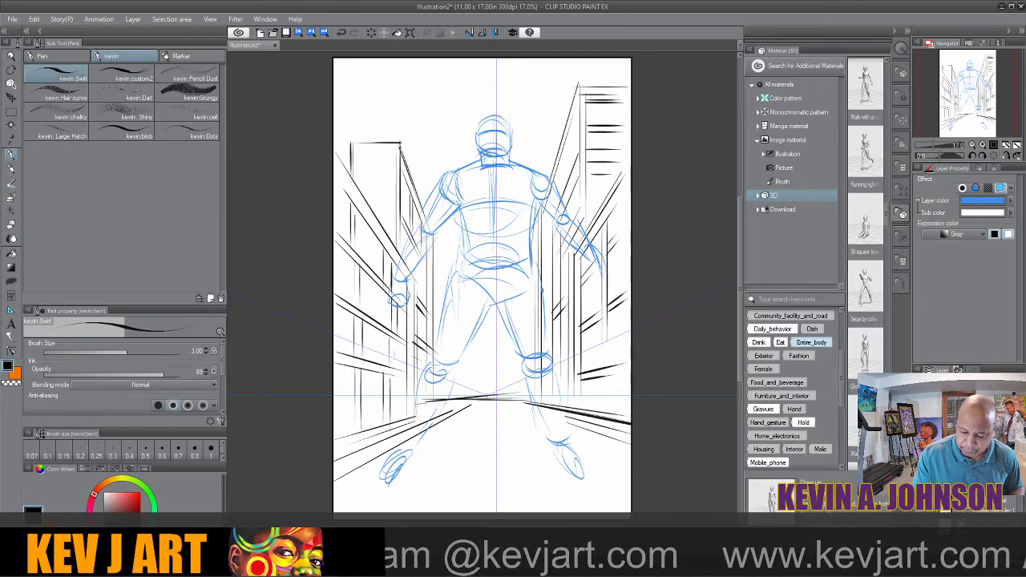
drag(545, 291, 553, 359)
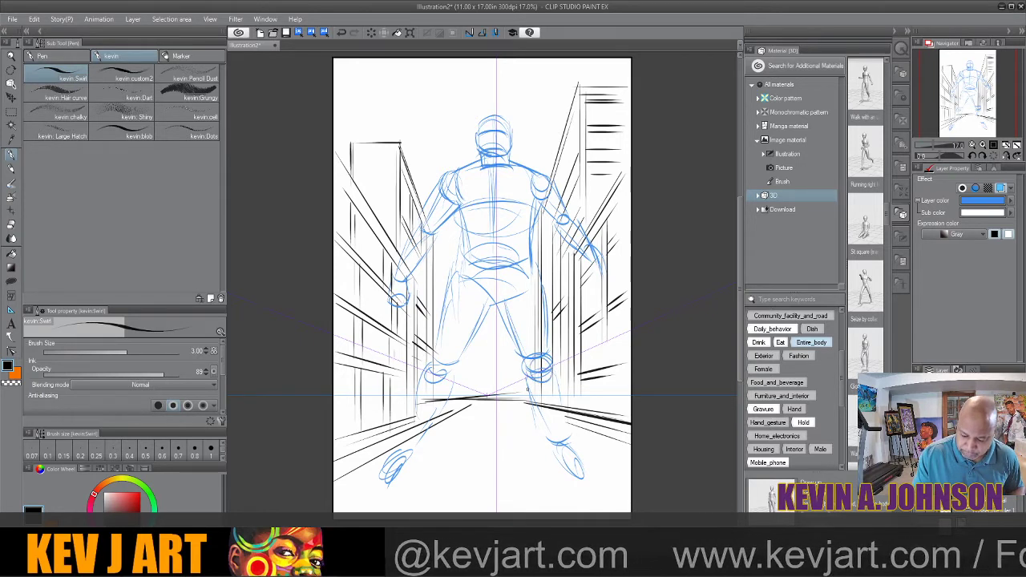
Define the right-hand lower leg and foot, sketch a ground line between the feet, and add facial guidelines to the head
drag(532, 400, 548, 433)
mouse_move(556, 377)
mouse_down()
mouse_move(571, 449)
mouse_move(555, 465)
mouse_move(585, 483)
mouse_move(587, 473)
mouse_move(589, 487)
mouse_up()
drag(492, 435, 462, 440)
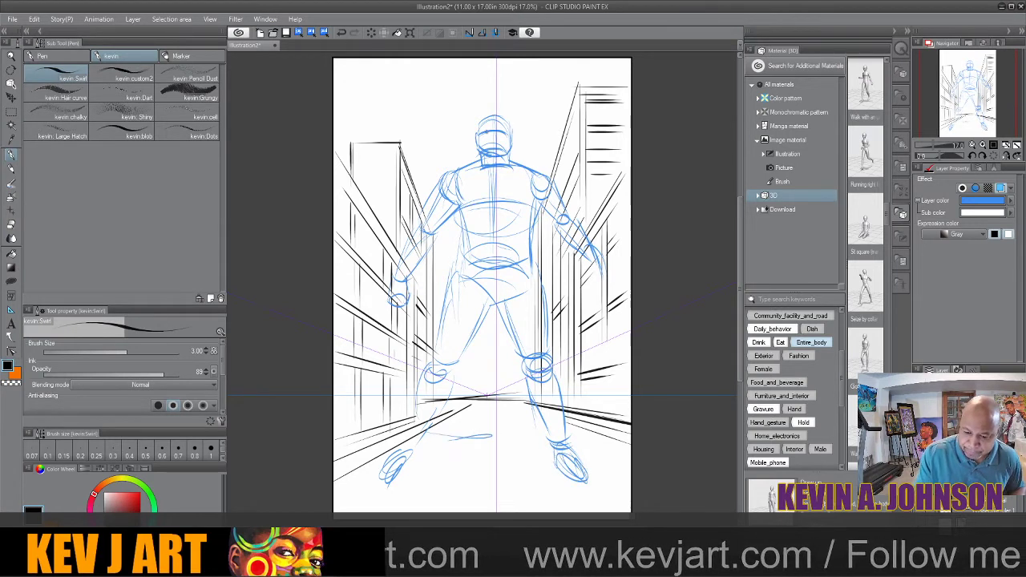
mouse_move(482, 127)
mouse_down()
mouse_move(501, 123)
mouse_move(489, 125)
mouse_move(502, 126)
mouse_move(499, 147)
mouse_up()
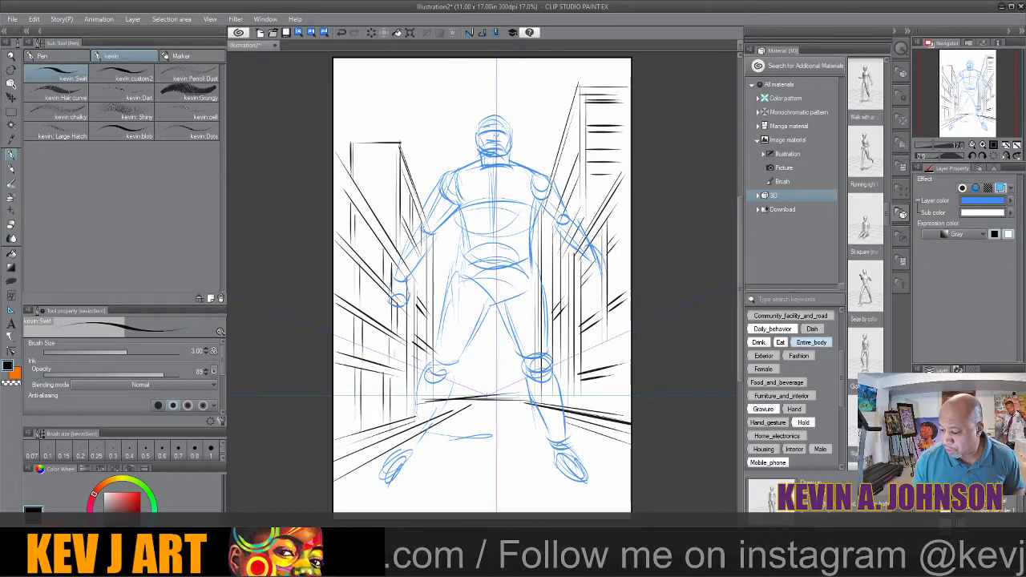
Add a new layer and lower the opacity of the blue figure sketch layer
key(ctrl+shift+n)
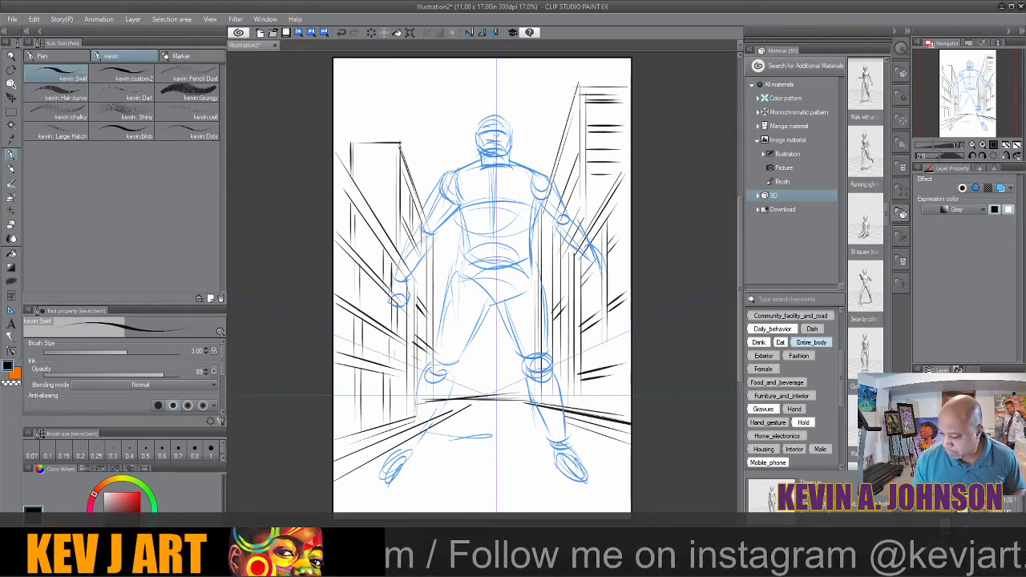
click(974, 485)
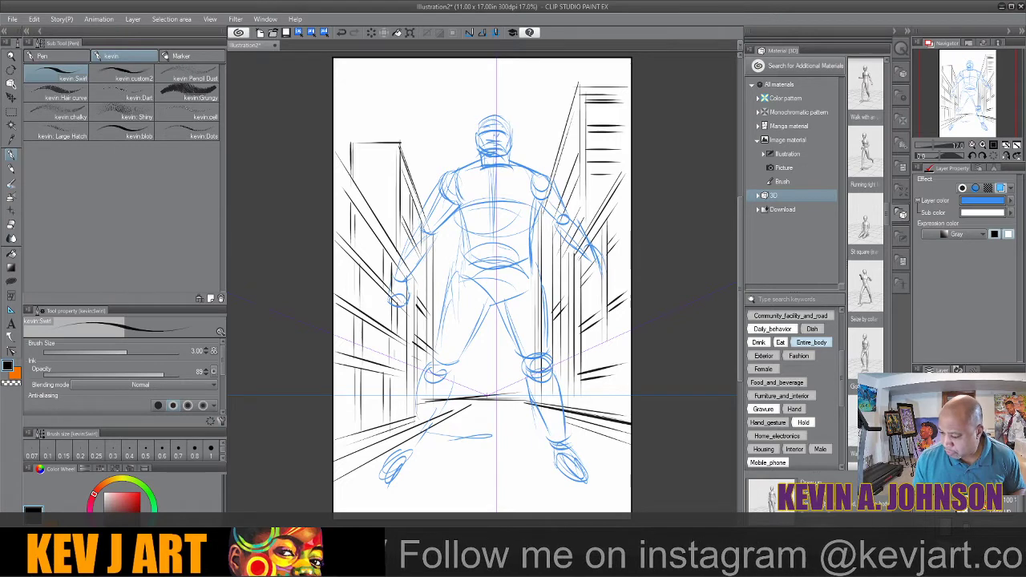
click(985, 382)
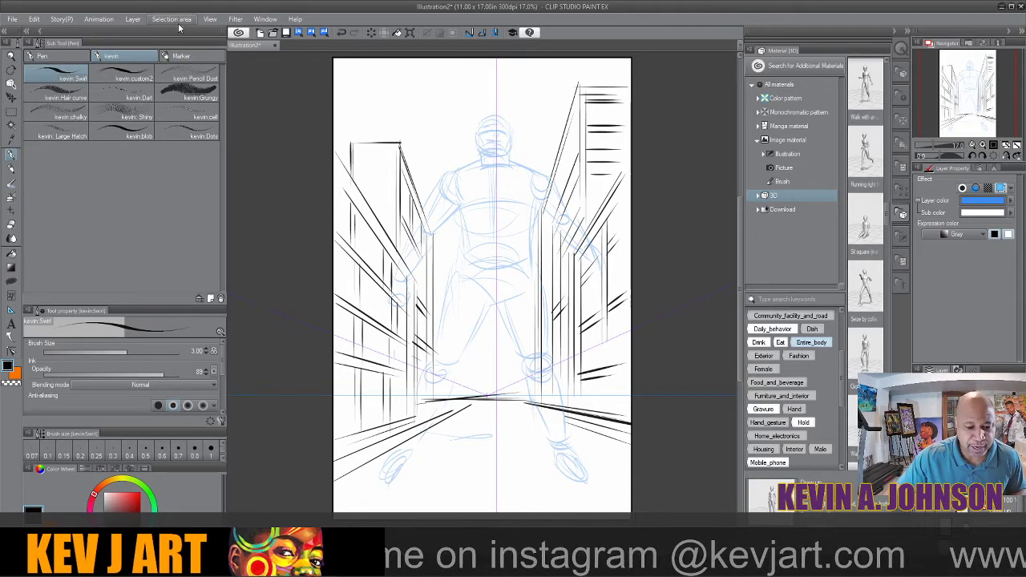
Set the pen's brush size to 2.50 and make the new layer active for inking the figure's upper body
click(209, 18)
click(229, 46)
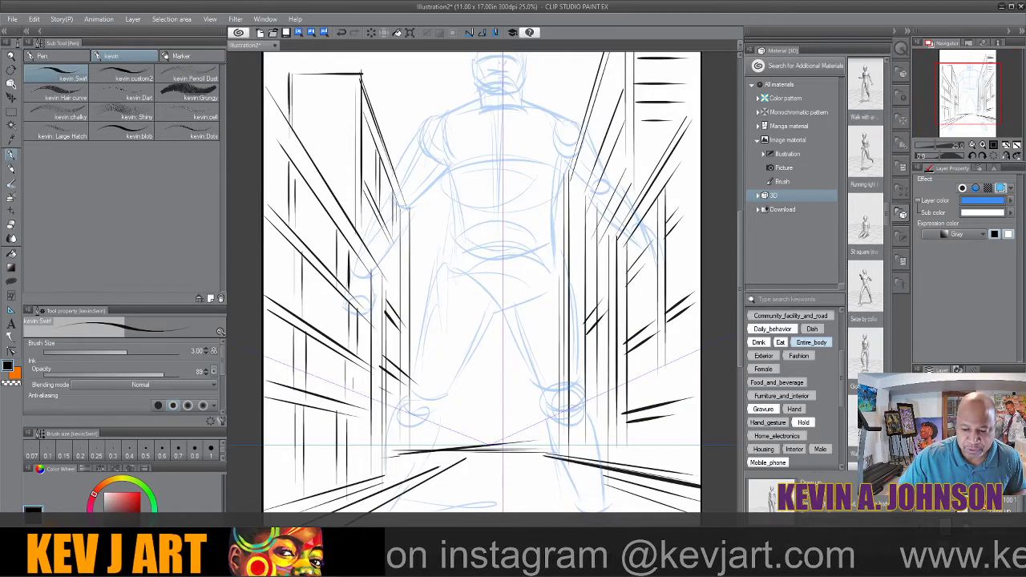
drag(739, 250, 737, 229)
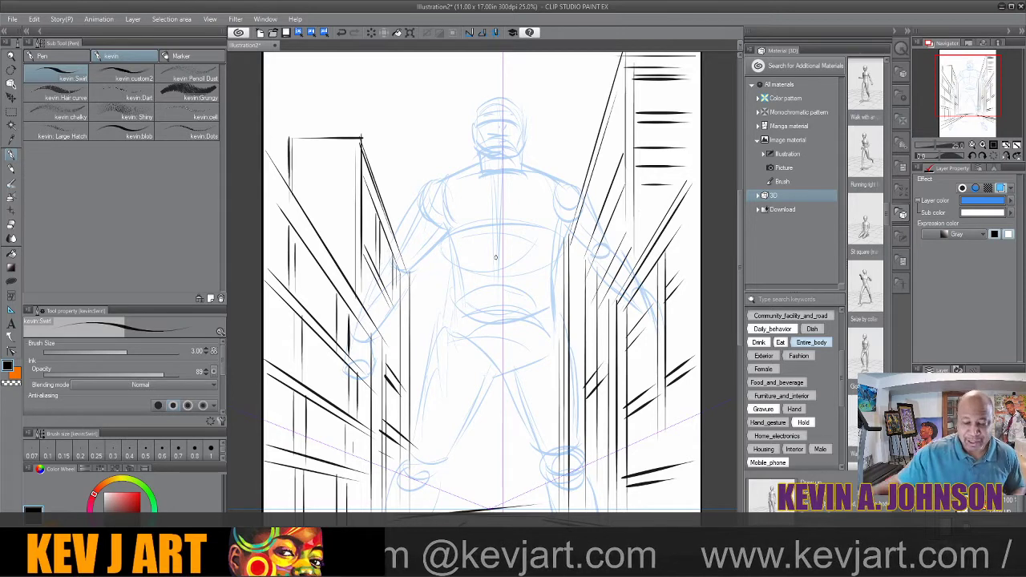
key(bracketleft)
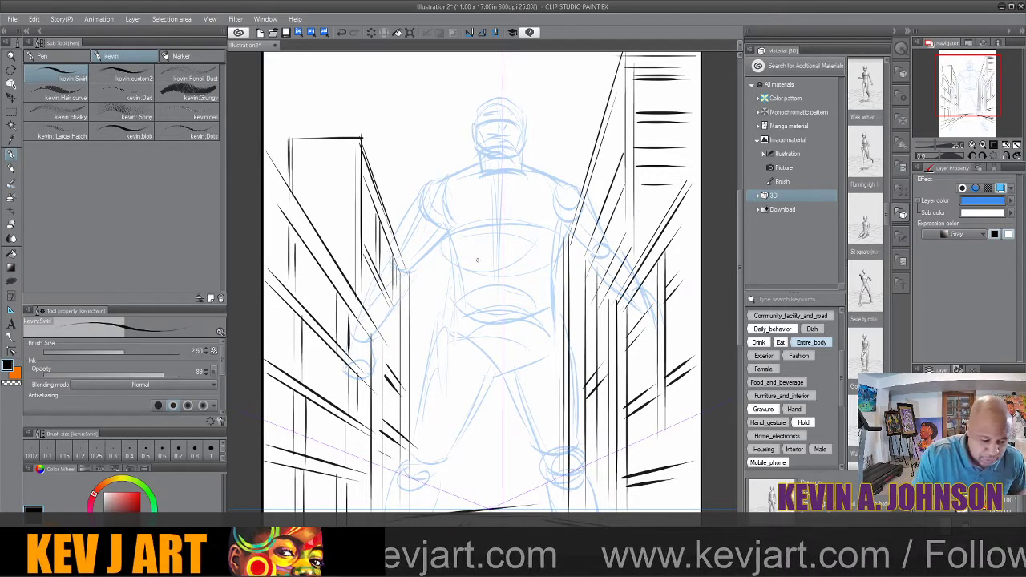
click(967, 465)
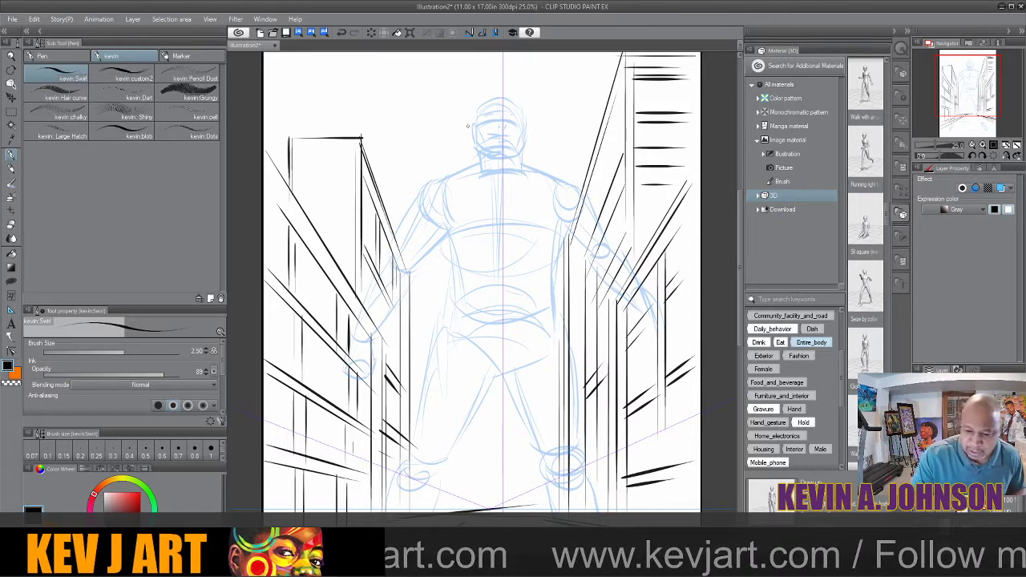
Ink the figure's head, neck, shoulders and both sides of the torso in black over the faded sketch
mouse_move(474, 125)
mouse_down()
mouse_move(514, 160)
mouse_move(523, 126)
mouse_move(479, 103)
mouse_move(477, 112)
mouse_move(499, 97)
mouse_move(519, 116)
mouse_up()
mouse_move(480, 148)
mouse_down()
mouse_move(479, 171)
mouse_move(521, 170)
mouse_move(437, 181)
mouse_move(412, 211)
mouse_move(444, 219)
mouse_up()
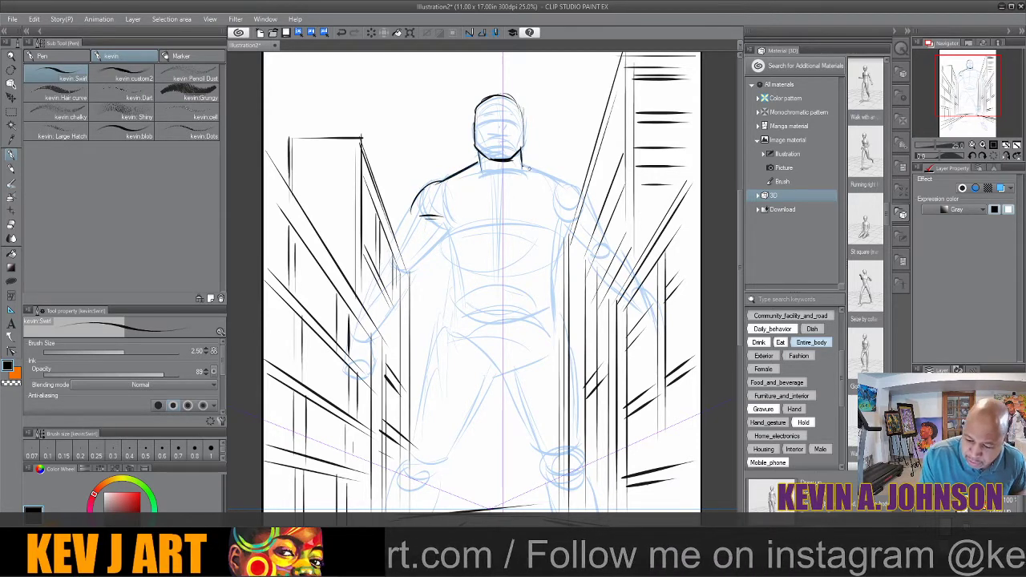
mouse_move(524, 167)
mouse_down()
mouse_move(590, 206)
mouse_move(554, 232)
mouse_up()
drag(586, 225, 555, 238)
drag(440, 236, 451, 318)
drag(566, 231, 550, 324)
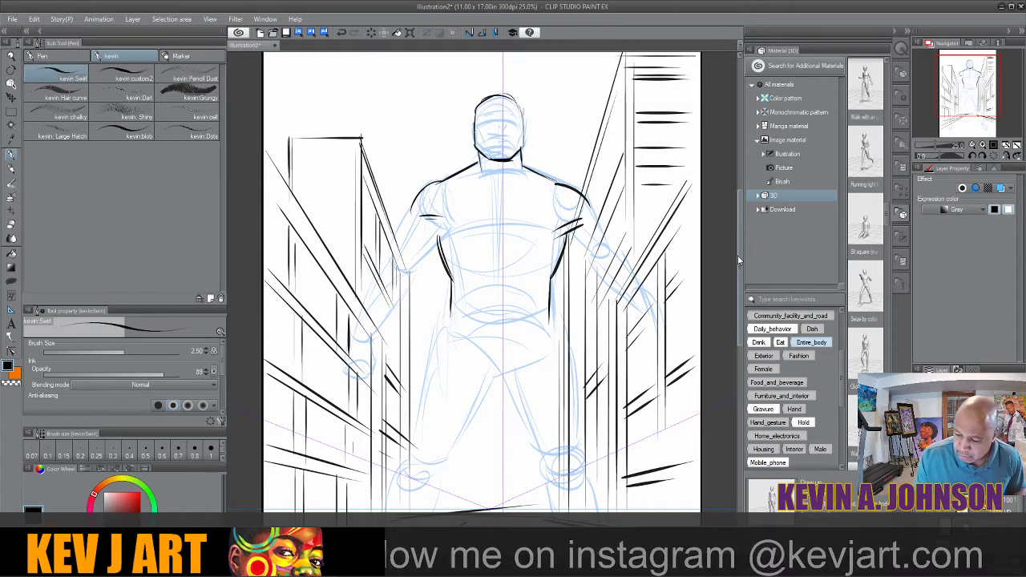
Ink the left-hand hip crease, both contours of the left-hand thigh, and the knee
drag(738, 255, 734, 298)
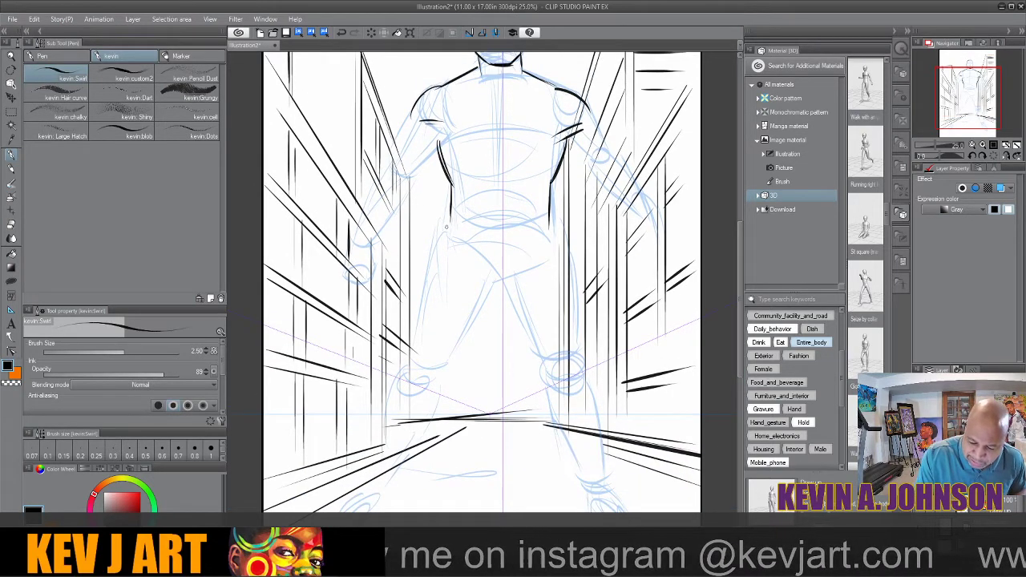
mouse_move(471, 249)
mouse_down()
mouse_move(480, 302)
mouse_move(487, 286)
mouse_move(475, 329)
mouse_up()
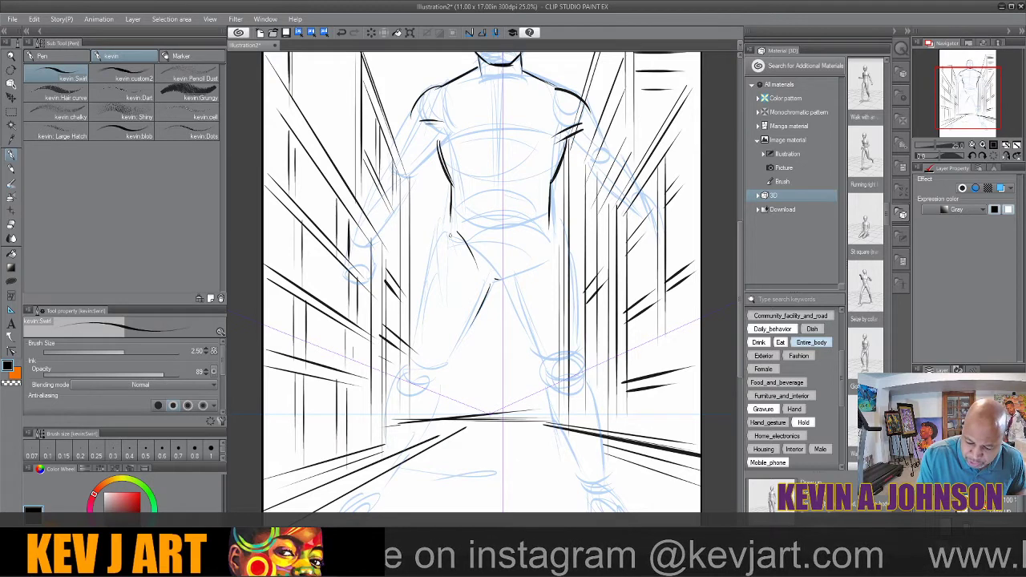
drag(449, 227, 411, 343)
mouse_move(439, 244)
mouse_down()
mouse_move(406, 374)
mouse_move(409, 393)
mouse_move(437, 382)
mouse_move(425, 398)
mouse_up()
drag(494, 282, 457, 353)
Ink the left-hand calf, ankle and foot over the blue sketch
scroll(730, 277, down, 2)
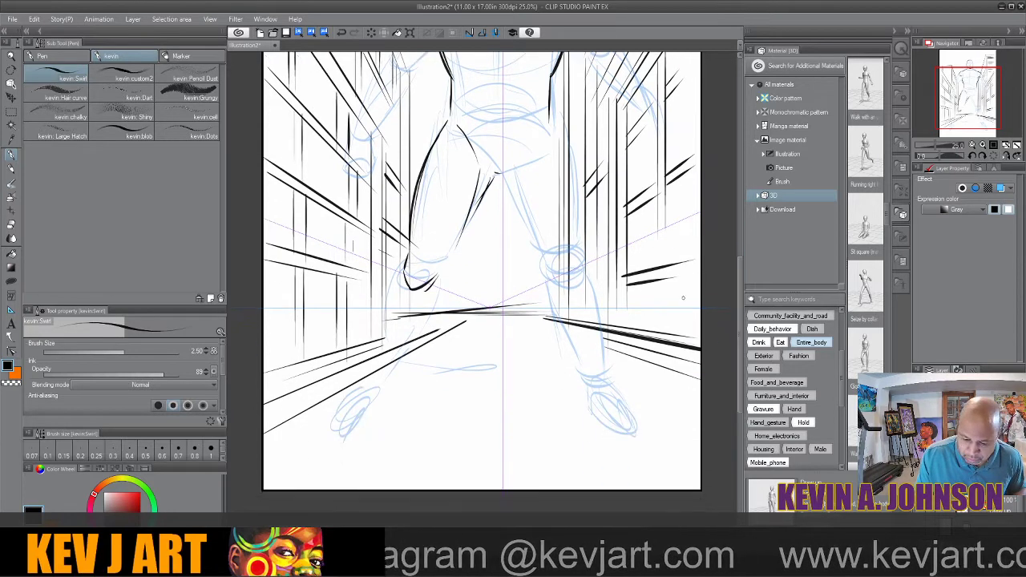
mouse_move(441, 265)
mouse_down()
mouse_move(434, 318)
mouse_move(405, 350)
mouse_up()
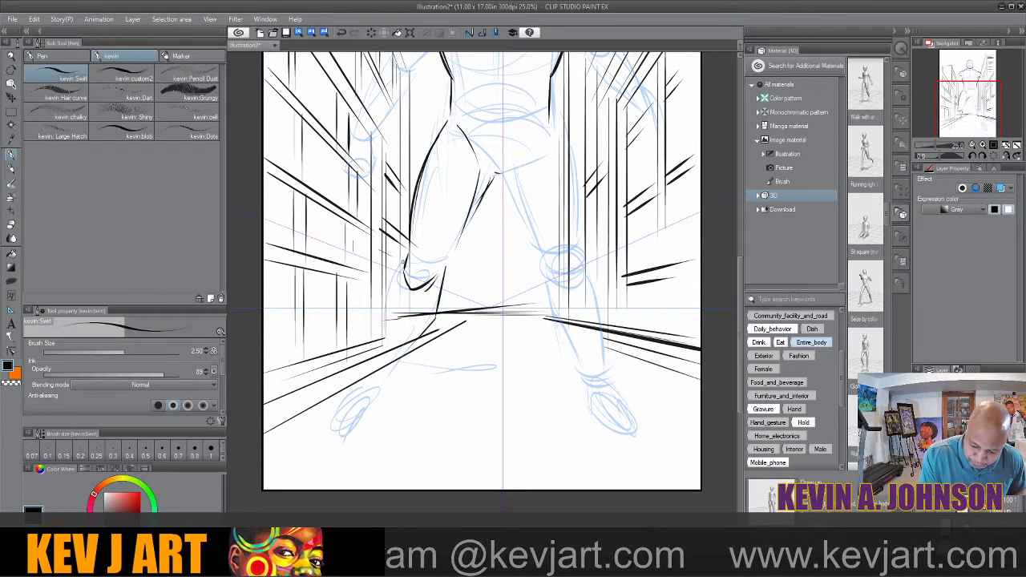
mouse_move(404, 261)
mouse_down()
mouse_move(383, 337)
mouse_move(393, 385)
mouse_up()
mouse_move(401, 365)
mouse_down()
mouse_move(403, 385)
mouse_move(335, 414)
mouse_move(348, 426)
mouse_move(388, 405)
mouse_up()
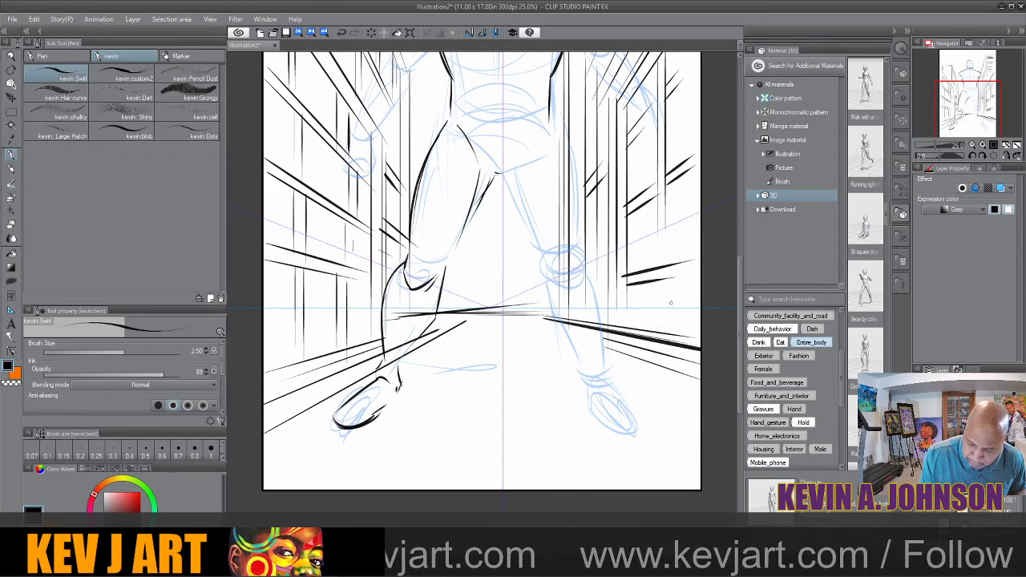
Ink the inner and outer contours of the right-hand thigh and the kneecap
drag(739, 295, 739, 253)
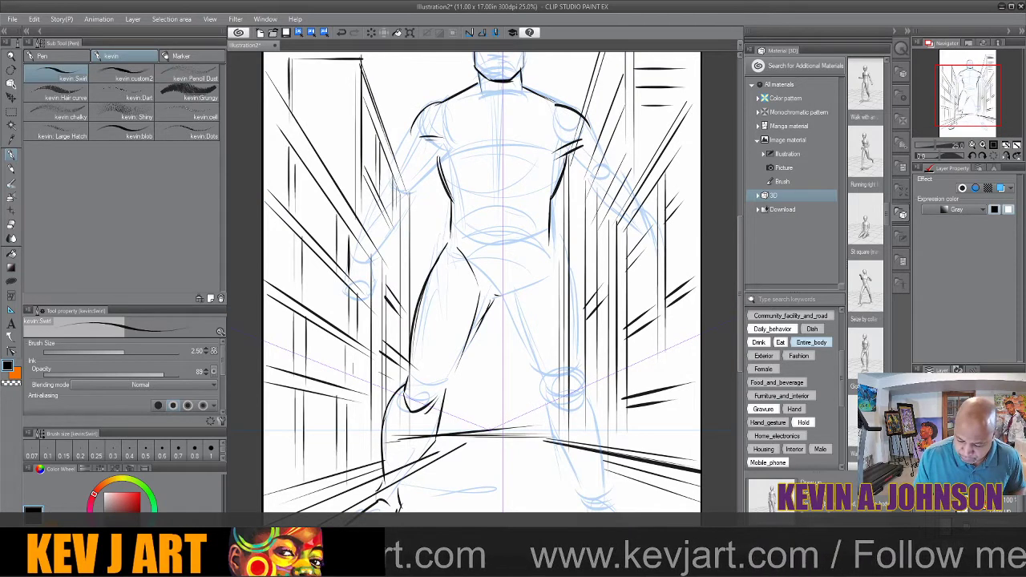
drag(481, 529, 517, 529)
drag(399, 293, 426, 341)
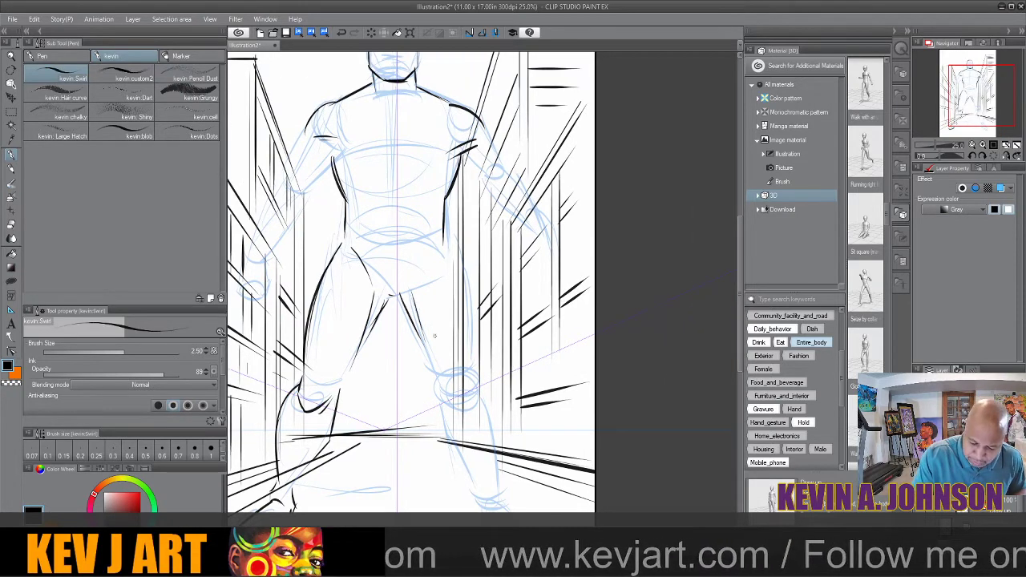
mouse_move(444, 229)
mouse_down()
mouse_move(477, 324)
mouse_move(471, 368)
mouse_up()
drag(403, 303, 423, 357)
drag(446, 391, 465, 409)
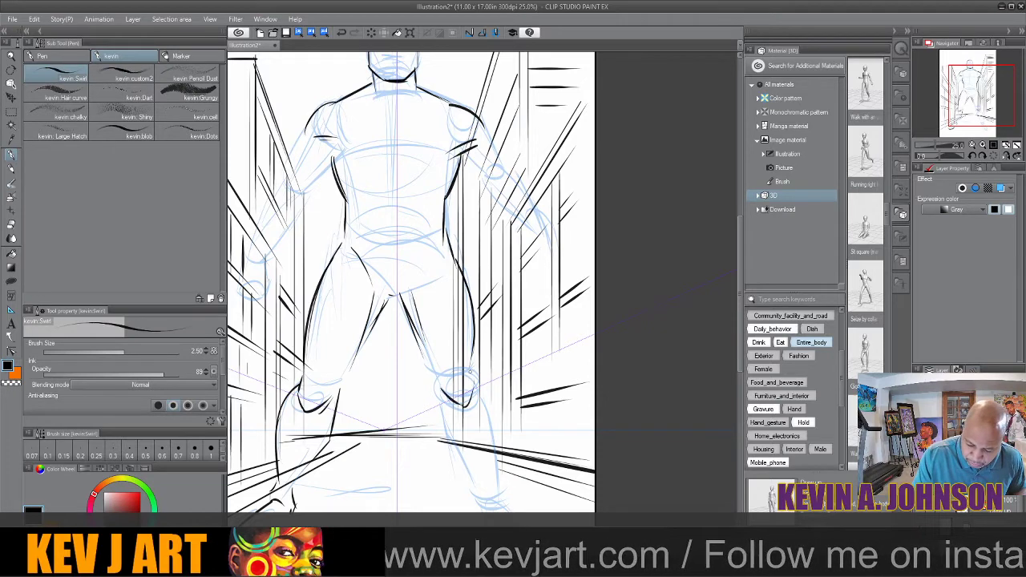
drag(474, 369, 470, 393)
Ink both contours of the right-hand lower leg, the ankle and the foot
scroll(725, 286, down, 3)
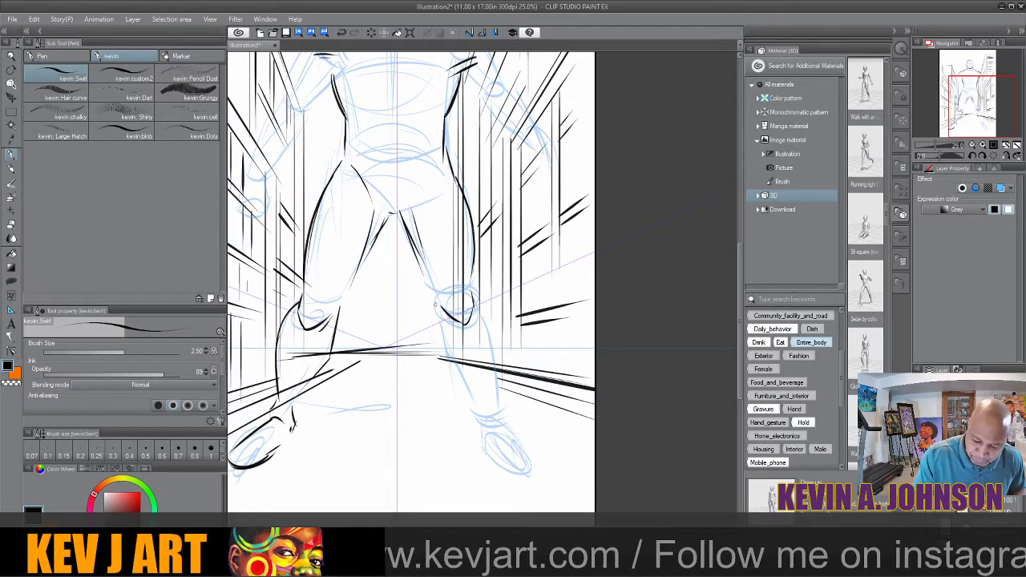
drag(438, 303, 449, 363)
mouse_move(473, 282)
mouse_down()
mouse_move(497, 351)
mouse_move(495, 399)
mouse_up()
drag(454, 367, 491, 445)
mouse_move(478, 431)
mouse_down()
mouse_move(488, 444)
mouse_move(497, 408)
mouse_move(499, 442)
mouse_move(530, 463)
mouse_up()
mouse_move(480, 437)
mouse_down()
mouse_move(491, 464)
mouse_move(538, 485)
mouse_up()
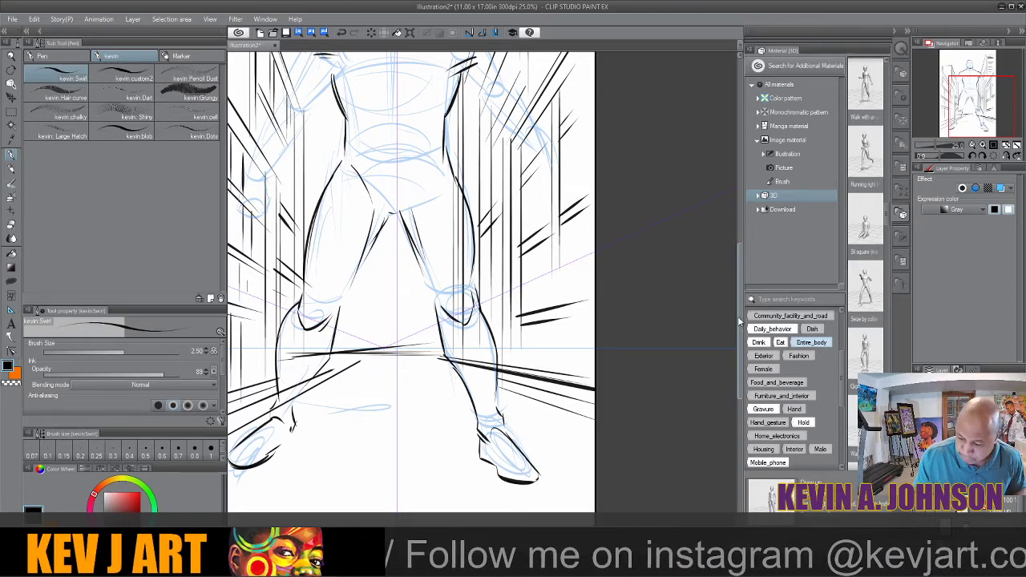
Ink the right-hand armpit and the curved muscle line separating the left-hand shoulder from the chest
drag(741, 353, 739, 261)
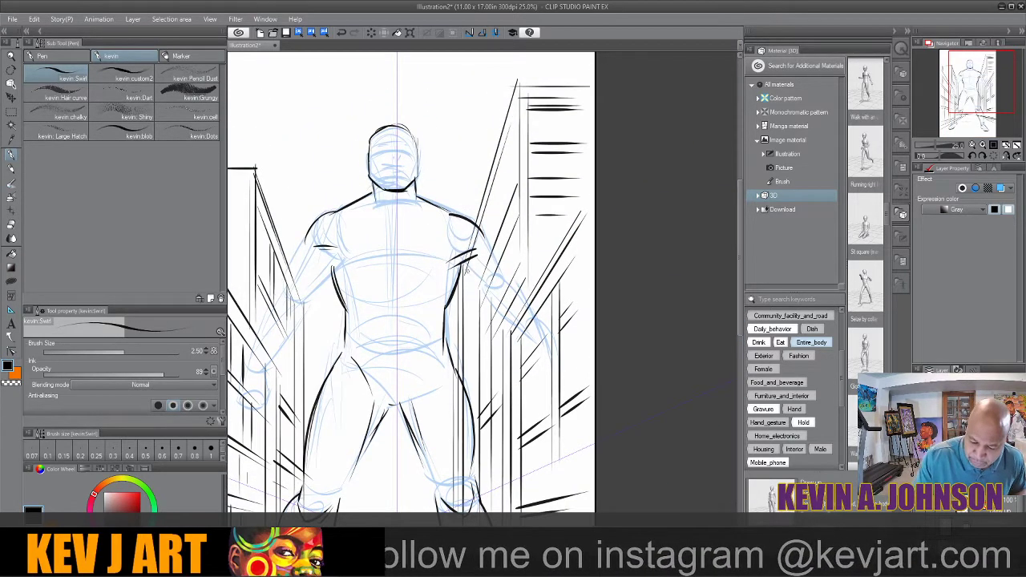
mouse_move(469, 263)
mouse_down()
mouse_move(459, 283)
mouse_move(470, 301)
mouse_up()
drag(459, 213, 448, 252)
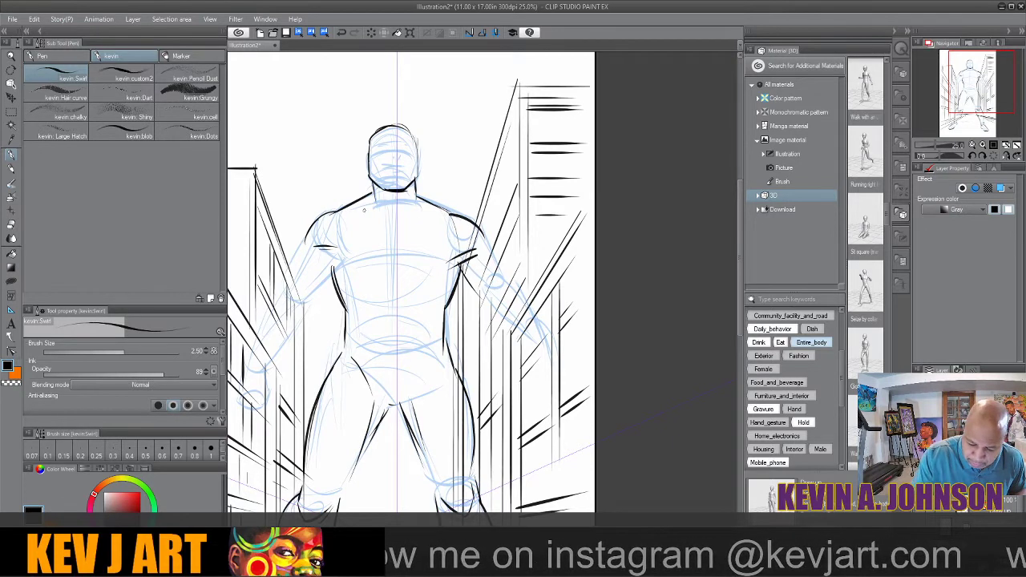
drag(345, 210, 328, 262)
drag(336, 212, 327, 271)
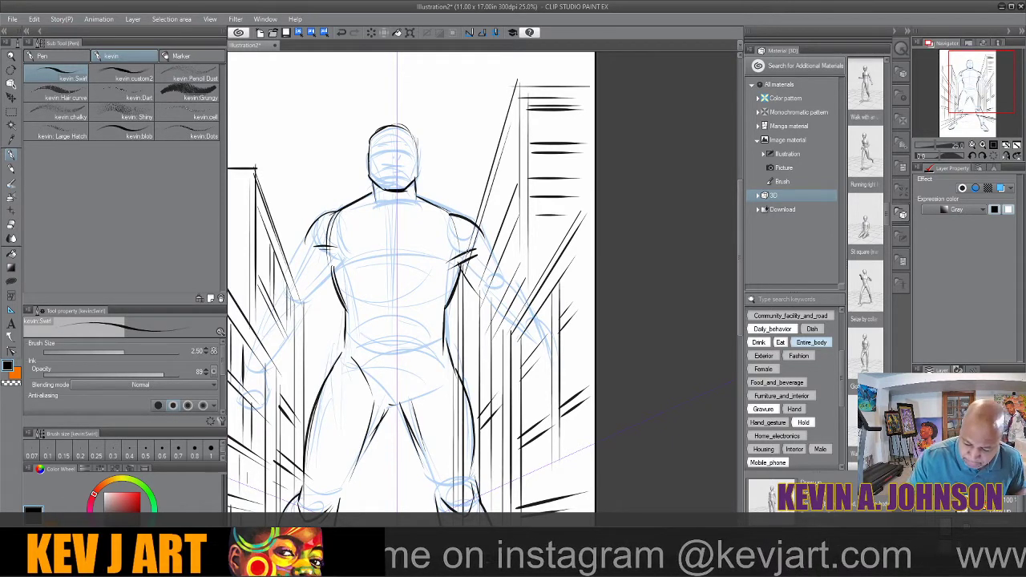
Ink the right-hand upper arm, elbow, forearm and open hand
mouse_move(480, 228)
mouse_down()
mouse_move(487, 249)
mouse_move(462, 297)
mouse_up()
mouse_move(500, 245)
mouse_down()
mouse_move(463, 274)
mouse_move(508, 279)
mouse_move(486, 274)
mouse_up()
mouse_move(489, 273)
mouse_down()
mouse_move(533, 304)
mouse_move(539, 321)
mouse_move(515, 330)
mouse_move(574, 356)
mouse_move(533, 356)
mouse_move(526, 344)
mouse_move(536, 366)
mouse_move(574, 378)
mouse_up()
drag(558, 355, 568, 370)
Ink the collarbone lines and the lower edge of the chest muscles
scroll(497, 327, left, 1)
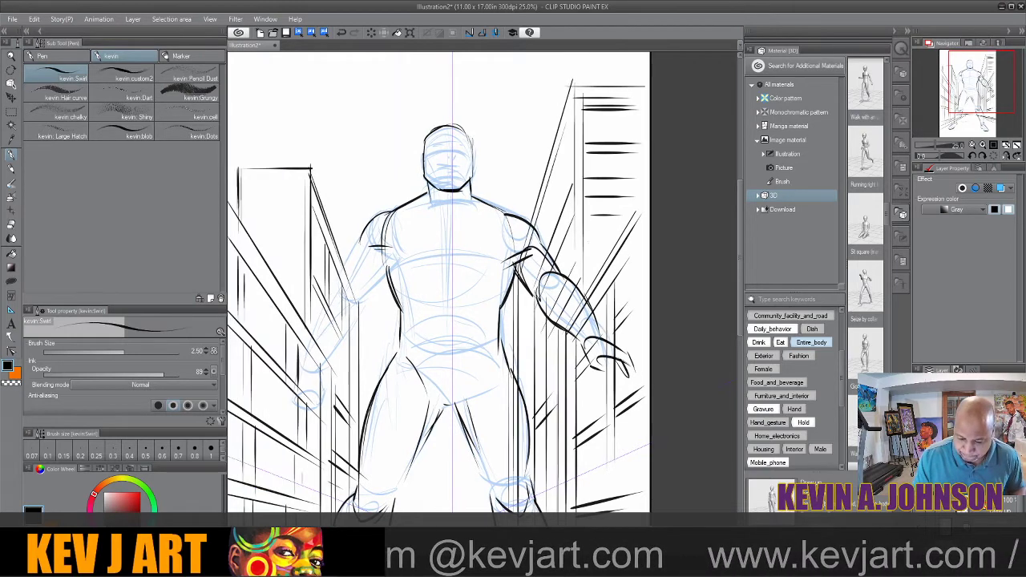
drag(414, 256, 465, 260)
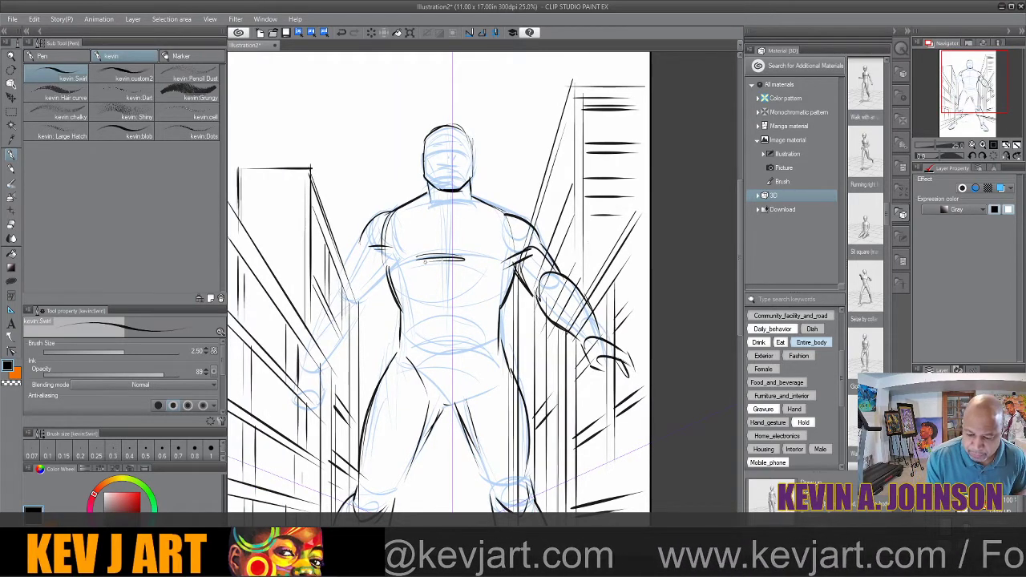
drag(391, 218, 495, 218)
drag(486, 259, 512, 254)
Ink the left-hand upper arm and elbow, and the inner contour of the forearm
mouse_move(391, 211)
mouse_down()
mouse_move(355, 248)
mouse_move(353, 303)
mouse_up()
drag(391, 264, 358, 298)
drag(379, 283, 362, 295)
drag(356, 242, 321, 295)
mouse_move(327, 290)
mouse_down()
mouse_move(350, 305)
mouse_move(344, 340)
mouse_up()
drag(351, 332, 324, 357)
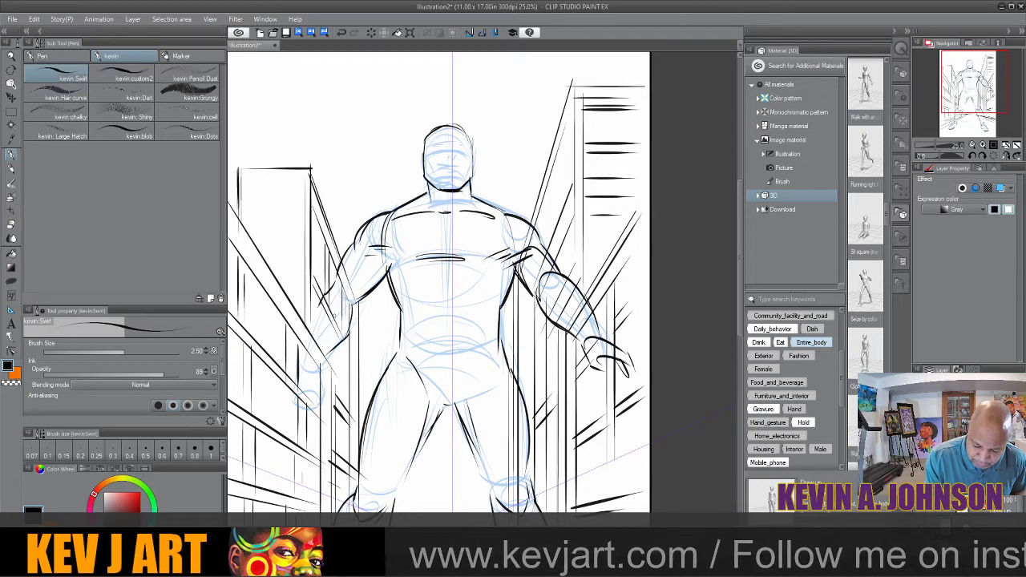
Ink the outer contour of the left-hand forearm, the wrist and the closed hand
drag(324, 295, 298, 359)
mouse_move(316, 316)
mouse_down()
mouse_move(300, 362)
mouse_move(348, 397)
mouse_up()
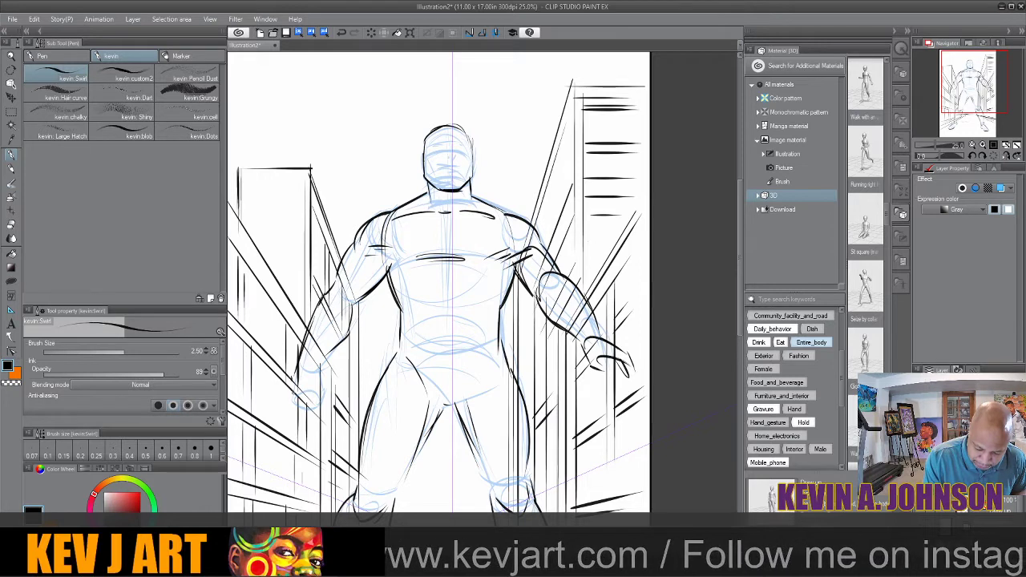
drag(294, 380, 292, 404)
drag(311, 373, 328, 397)
mouse_move(325, 396)
mouse_down()
mouse_move(316, 409)
mouse_move(298, 406)
mouse_move(313, 403)
mouse_up()
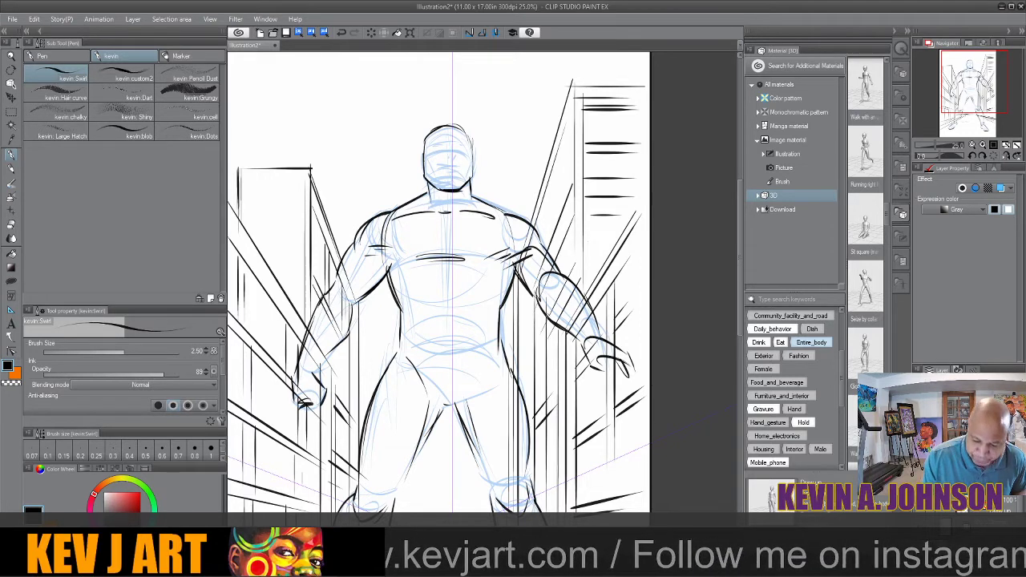
Ink the eyes, nose, mouth and ears on the face, and the center line of the chest
drag(430, 148, 450, 160)
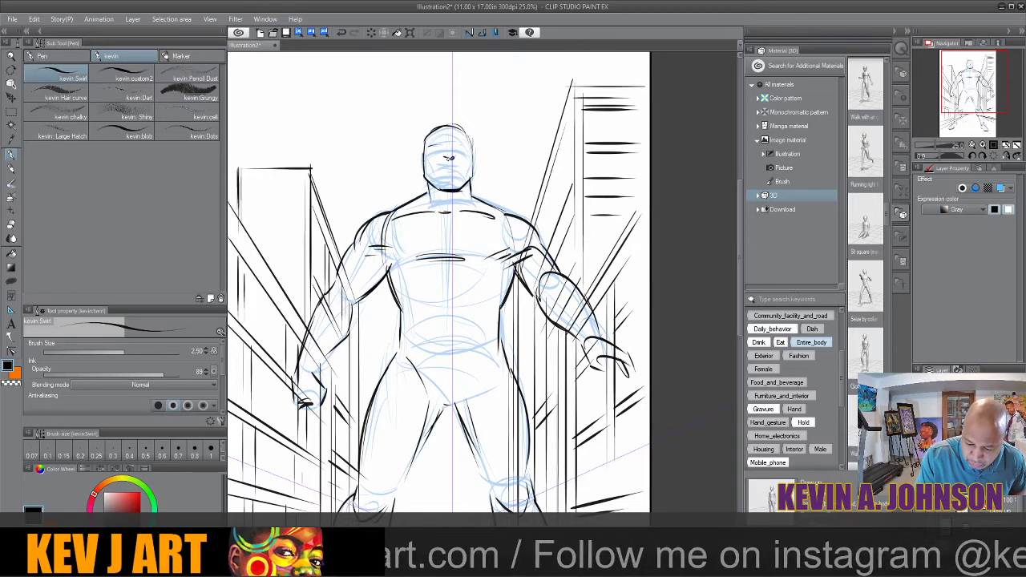
mouse_move(449, 162)
mouse_down()
mouse_move(441, 167)
mouse_move(456, 177)
mouse_move(429, 163)
mouse_move(472, 164)
mouse_move(443, 144)
mouse_move(466, 143)
mouse_move(445, 142)
mouse_move(423, 166)
mouse_up()
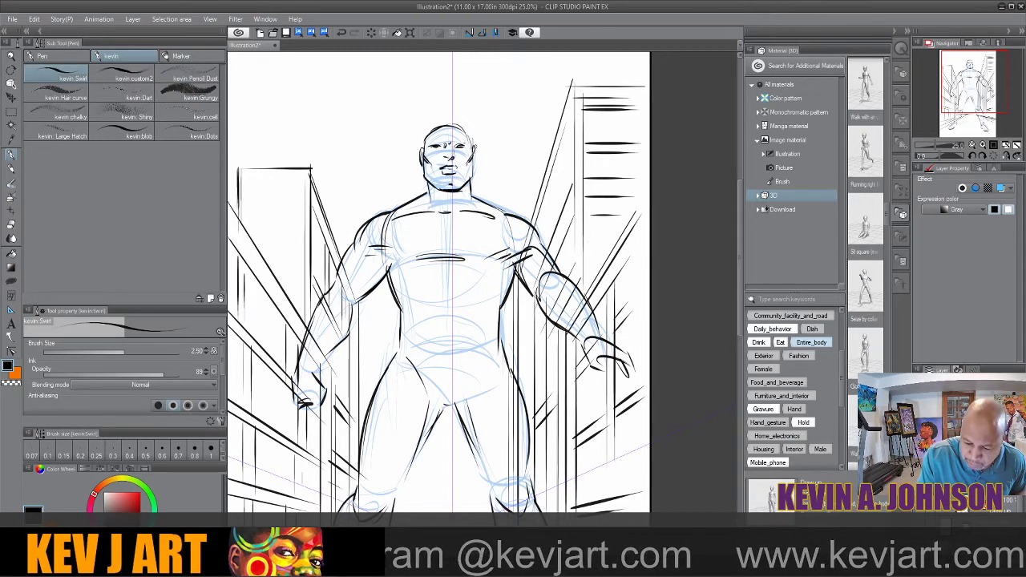
drag(474, 146, 452, 242)
Ink the abdominal muscles with curved rows and a center line, plus the lower abdomen and hip creases
drag(412, 290, 477, 284)
drag(417, 291, 480, 295)
mouse_move(442, 284)
mouse_down()
mouse_move(496, 289)
mouse_move(492, 303)
mouse_up()
mouse_move(401, 282)
mouse_down()
mouse_move(446, 327)
mouse_move(484, 324)
mouse_up()
scroll(740, 284, down, 3)
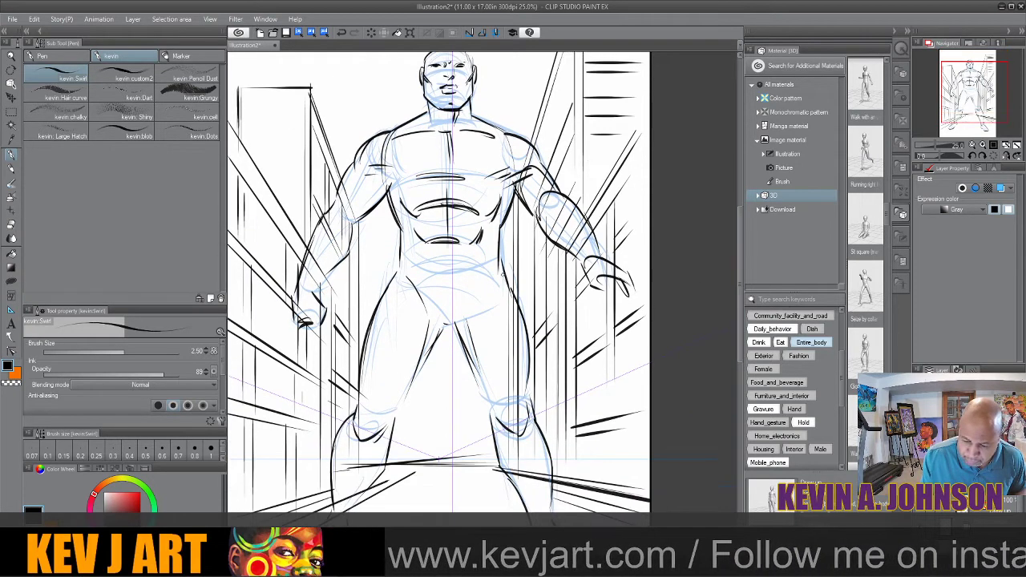
mouse_move(417, 251)
mouse_down()
mouse_move(425, 271)
mouse_move(468, 271)
mouse_move(482, 256)
mouse_move(478, 293)
mouse_move(412, 298)
mouse_move(430, 321)
mouse_up()
Add muscle and knee contour lines to the left-hand thigh and the right-hand inner thigh and knee
drag(381, 411, 376, 425)
mouse_move(372, 394)
mouse_down()
mouse_move(376, 421)
mouse_move(412, 375)
mouse_up()
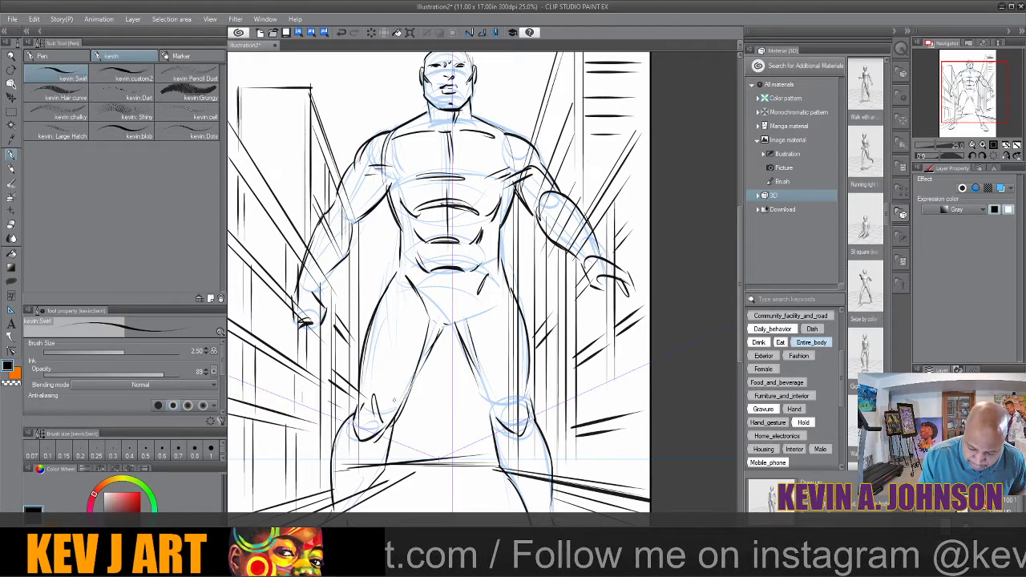
drag(411, 303, 393, 326)
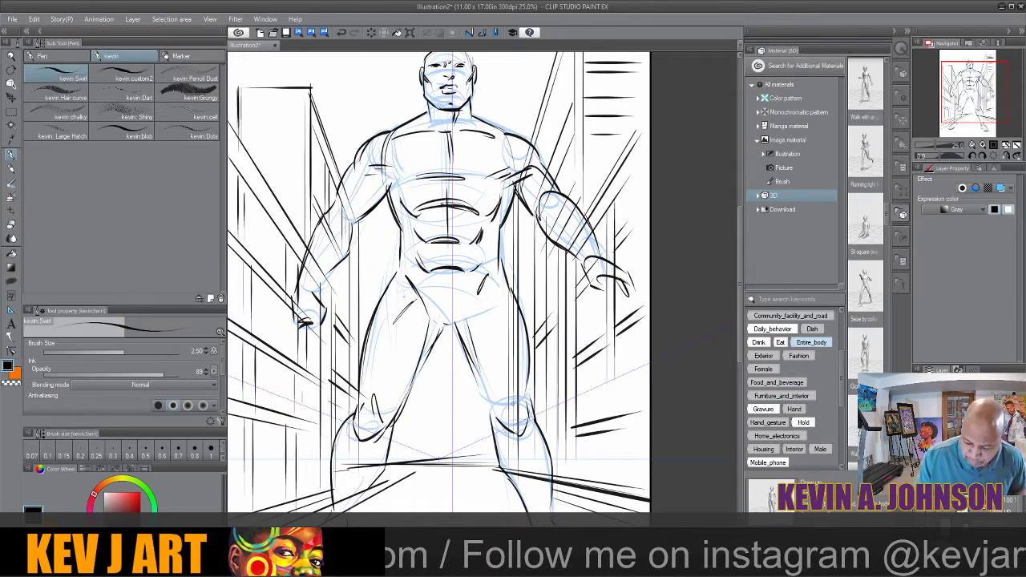
drag(500, 417, 510, 399)
drag(502, 413, 513, 389)
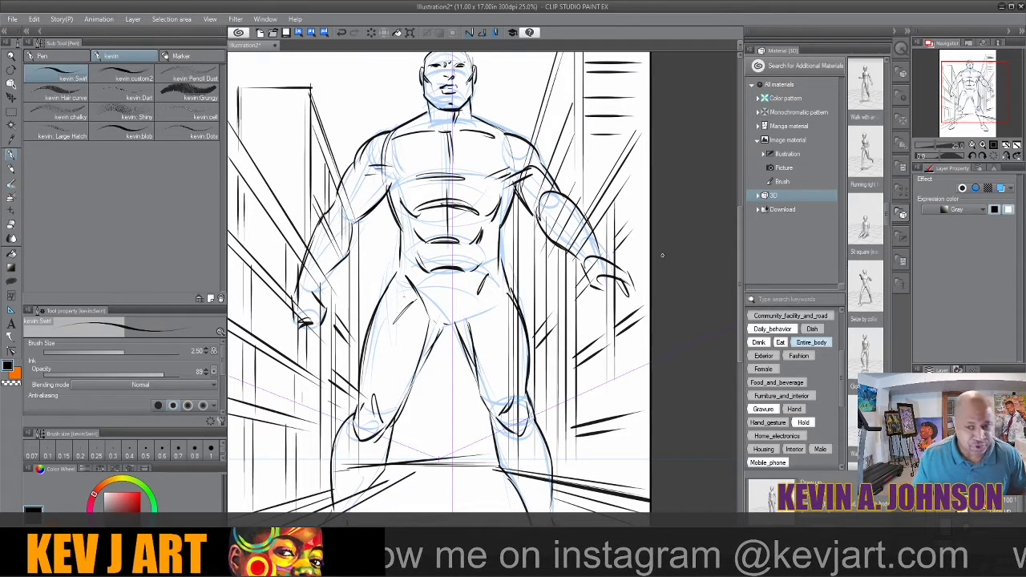
Erase the street lines running through the figure's arms, hand and legs with the hard eraser at size 12
scroll(663, 255, down, 3)
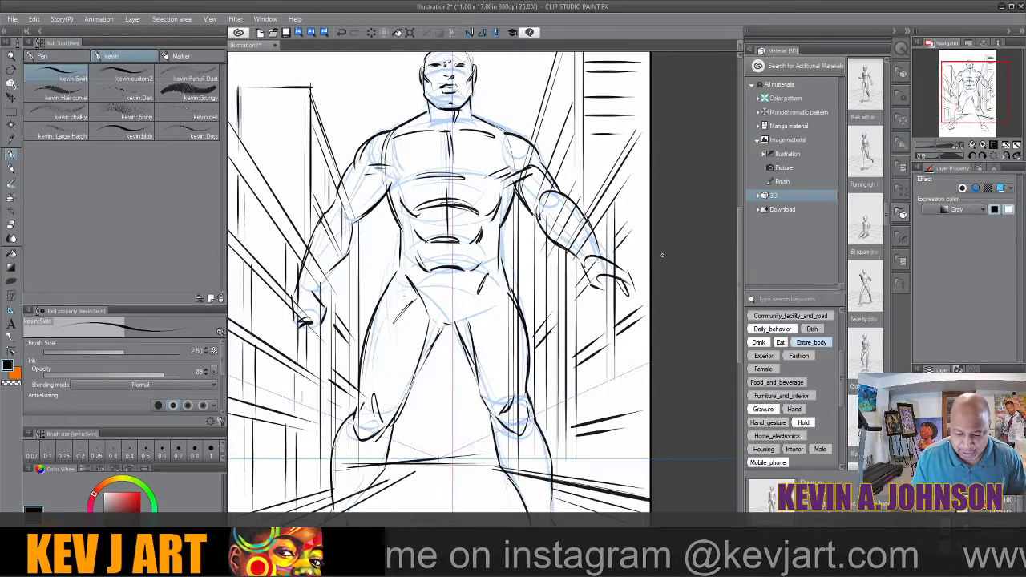
scroll(662, 255, up, 2)
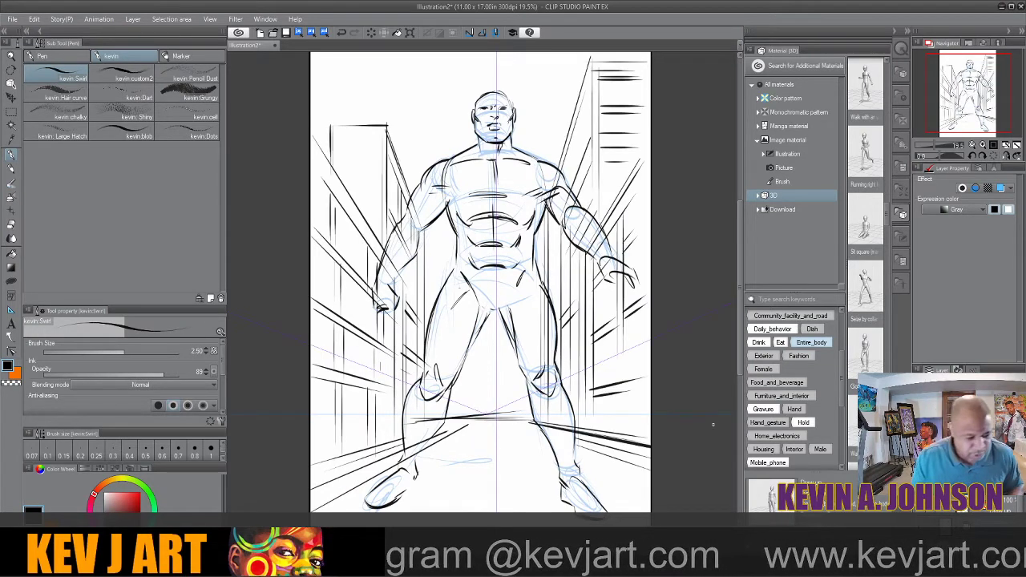
click(11, 225)
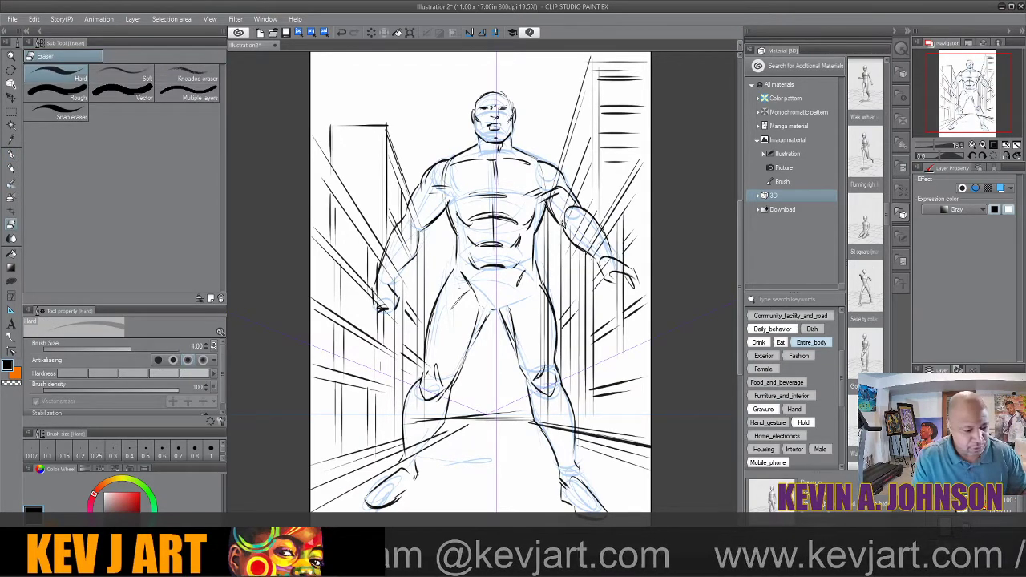
key(bracketright)
key(bracketright)
key(bracketright)
key(bracketright)
key(bracketright)
key(bracketright)
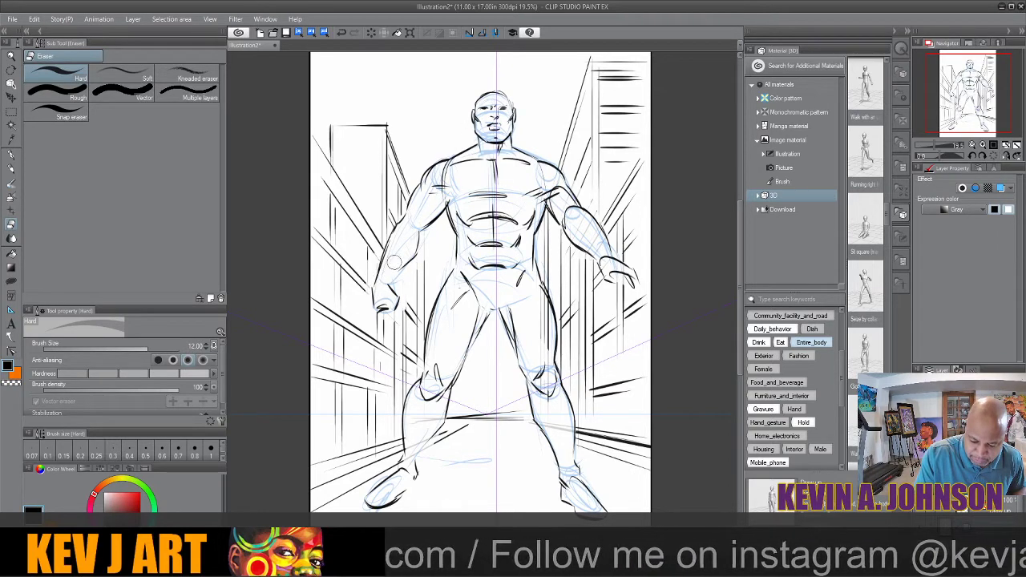
mouse_move(397, 329)
mouse_down()
mouse_move(376, 332)
mouse_move(386, 395)
mouse_up()
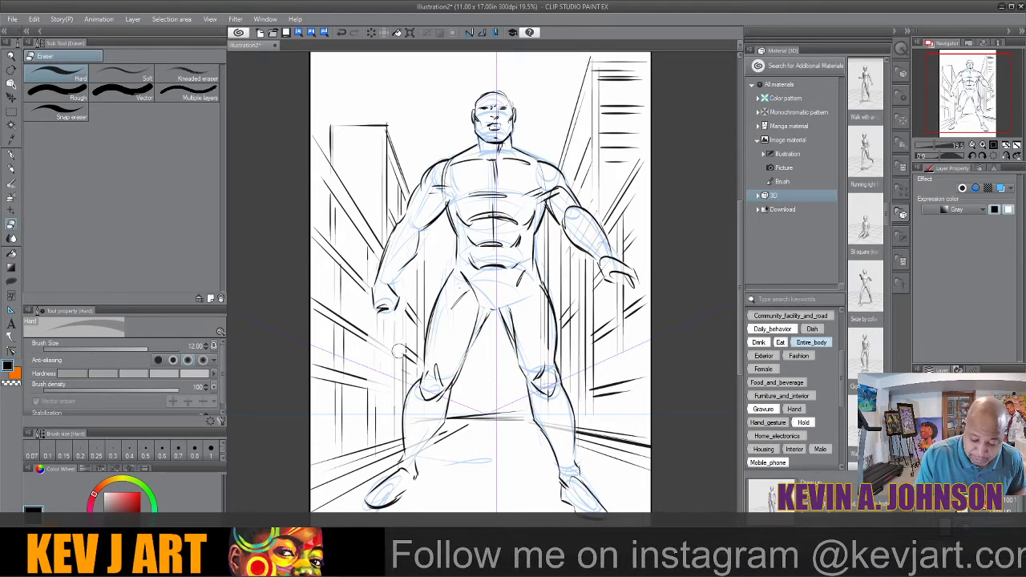
mouse_move(399, 350)
mouse_down()
mouse_move(395, 367)
mouse_move(383, 356)
mouse_up()
drag(393, 242, 394, 221)
drag(380, 274, 374, 285)
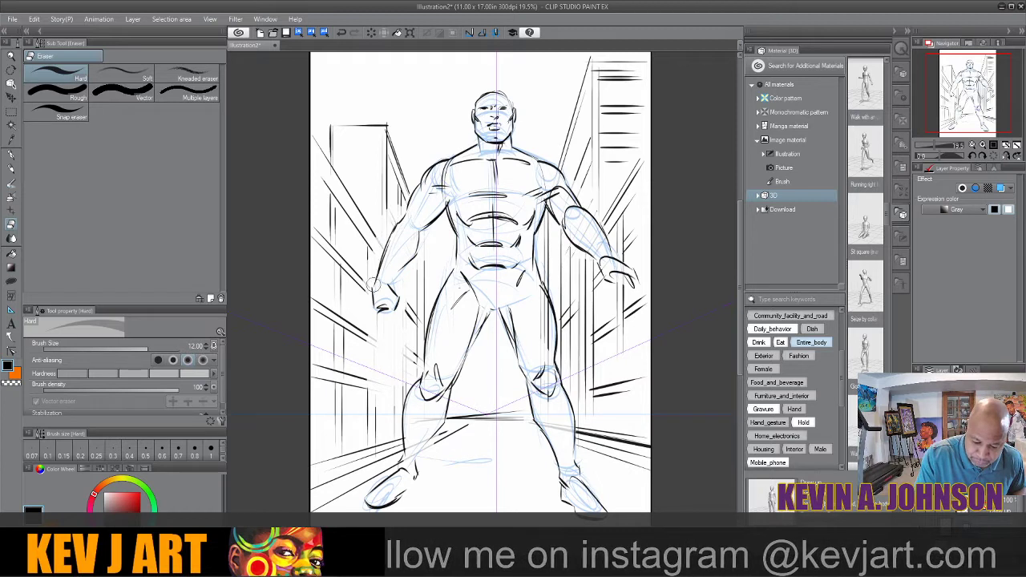
mouse_move(385, 215)
mouse_down()
mouse_move(386, 202)
mouse_move(402, 199)
mouse_up()
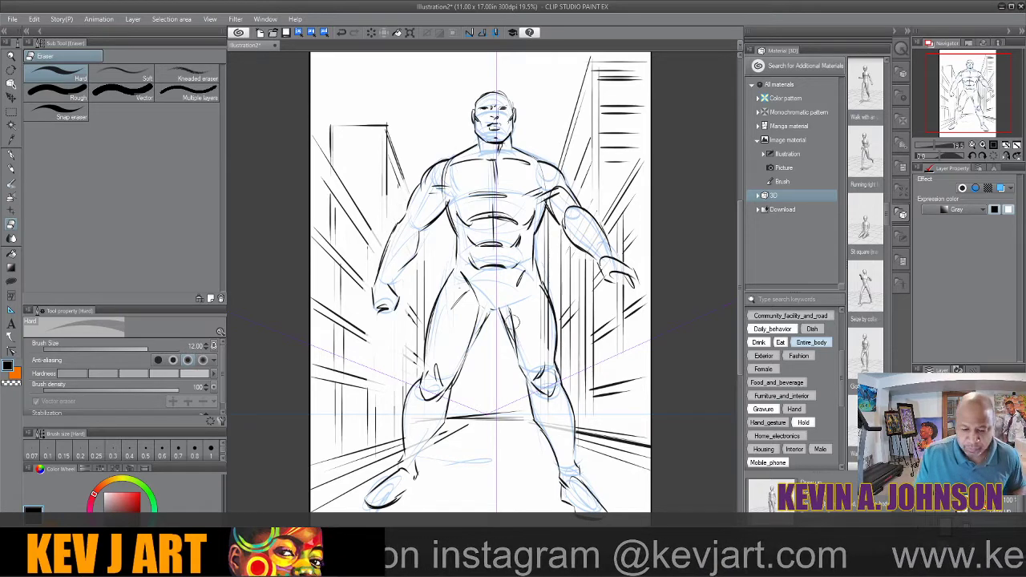
Hide and show the street line layer to check the inked figure on its own
click(11, 156)
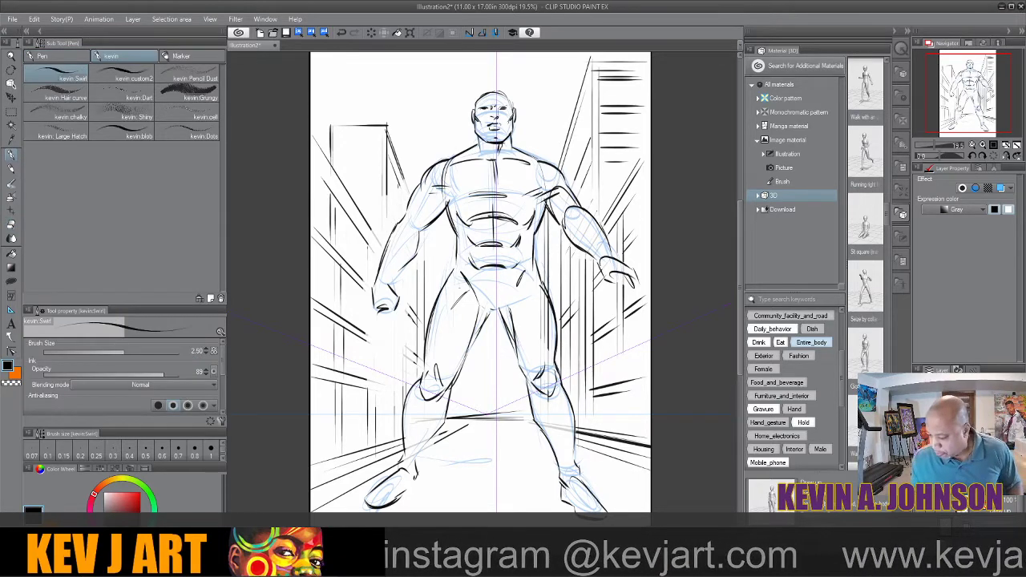
click(920, 475)
click(921, 475)
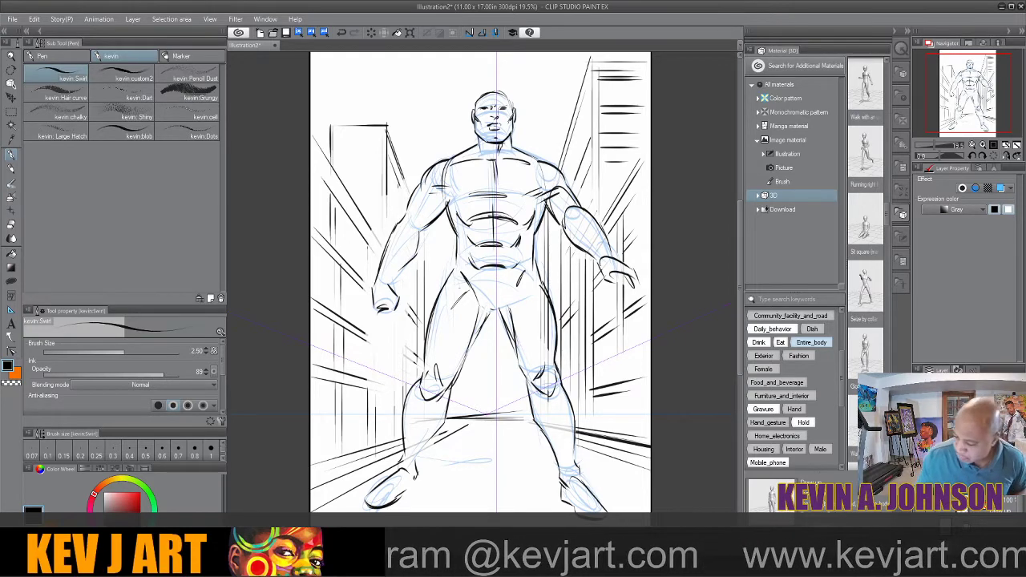
click(921, 501)
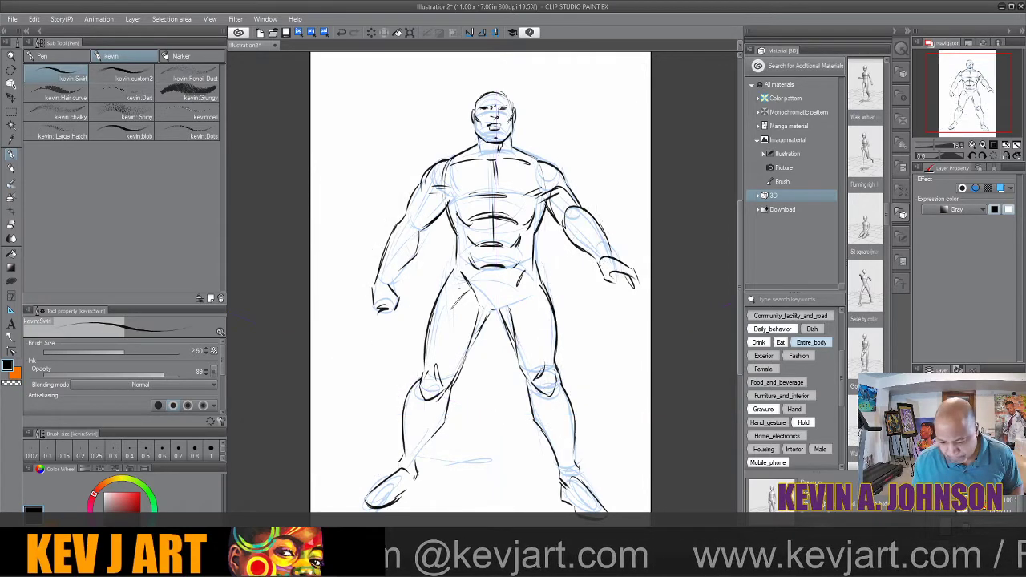
click(921, 501)
click(13, 224)
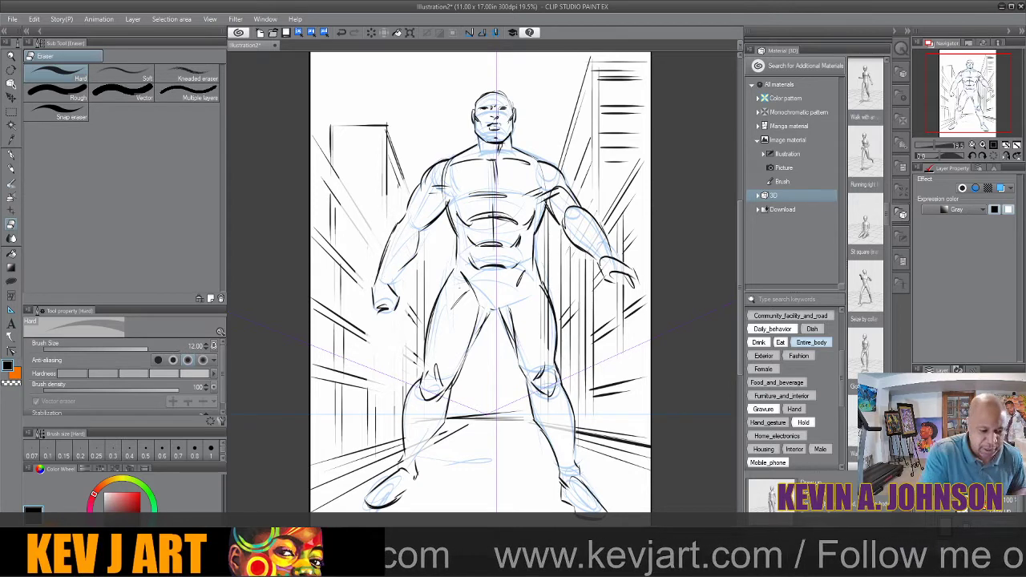
Ink a slanted baton gripped in the left-hand fist, with end caps above and below the hand, using the kevin Swirl pen
click(12, 156)
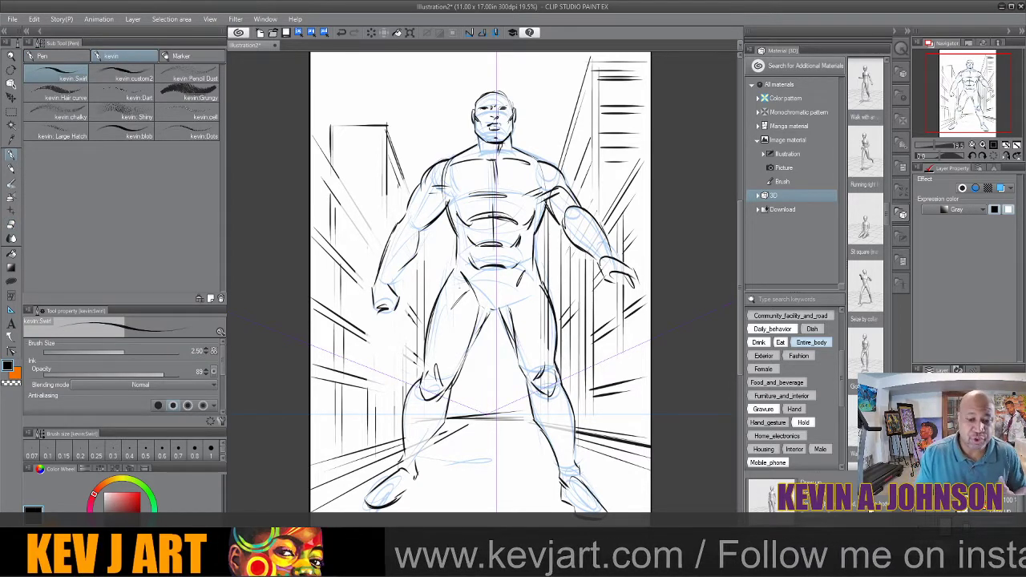
drag(372, 287, 362, 247)
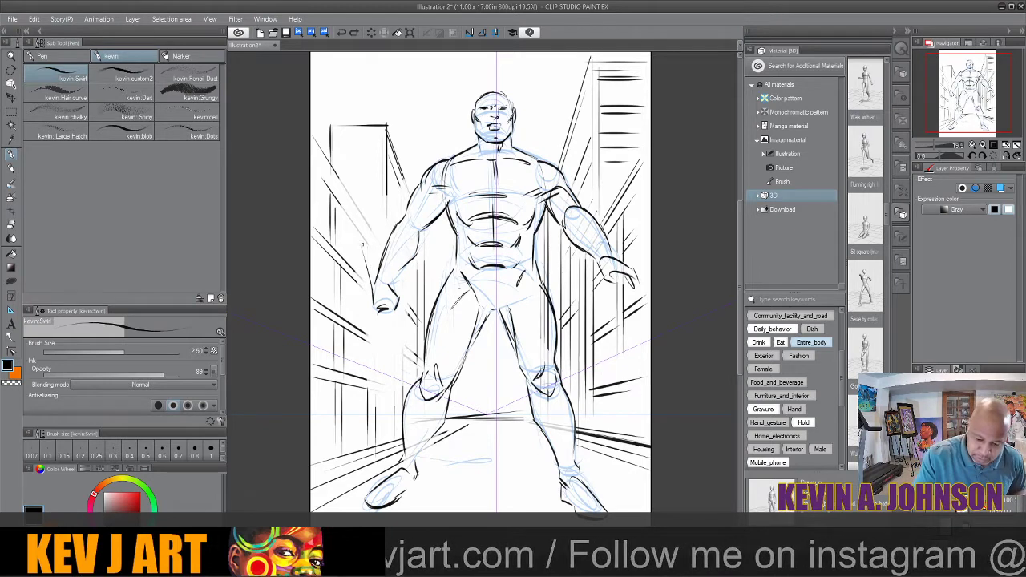
drag(364, 239, 379, 265)
mouse_move(361, 242)
mouse_down()
mouse_move(371, 235)
mouse_move(386, 346)
mouse_up()
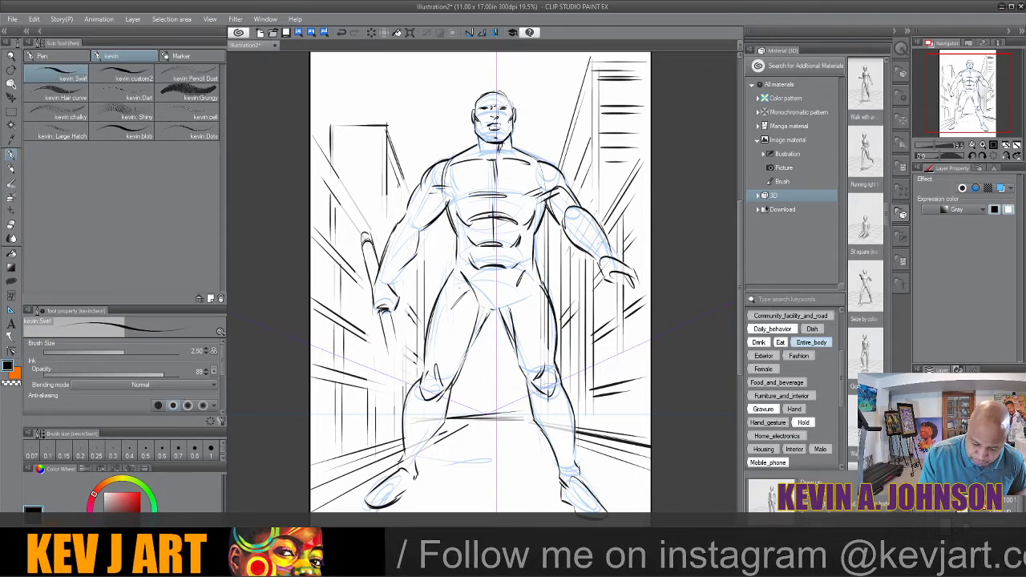
mouse_move(381, 309)
mouse_down()
mouse_move(390, 360)
mouse_move(398, 343)
mouse_up()
drag(397, 342, 401, 367)
drag(390, 308, 402, 364)
mouse_move(362, 241)
mouse_down()
mouse_move(373, 241)
mouse_move(381, 276)
mouse_move(370, 274)
mouse_up()
drag(380, 314, 390, 358)
drag(377, 298, 369, 315)
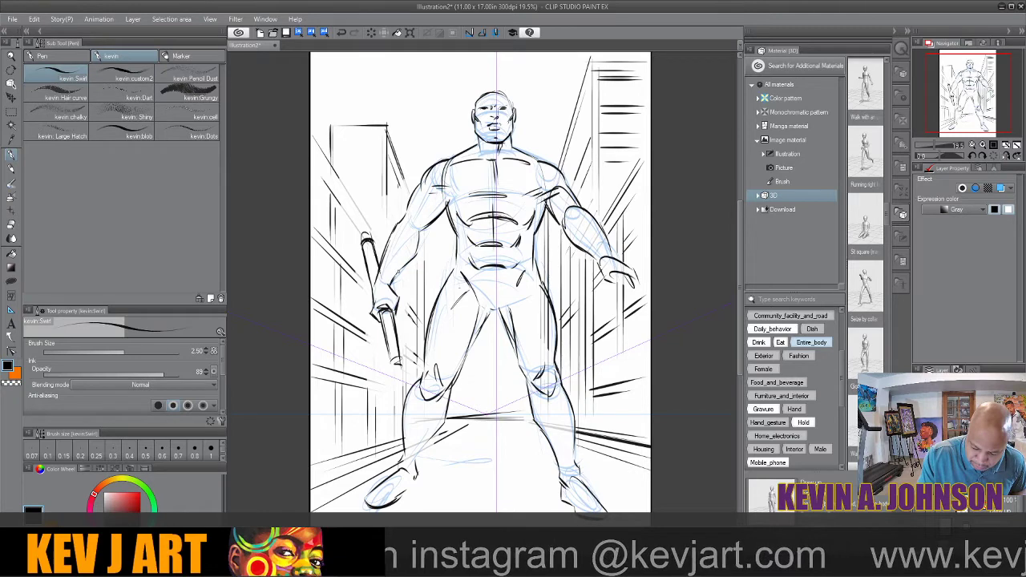
Strengthen the contours of the left-hand forearm and ink a short curve at the crotch between the thighs
drag(398, 273, 422, 232)
drag(381, 258, 393, 233)
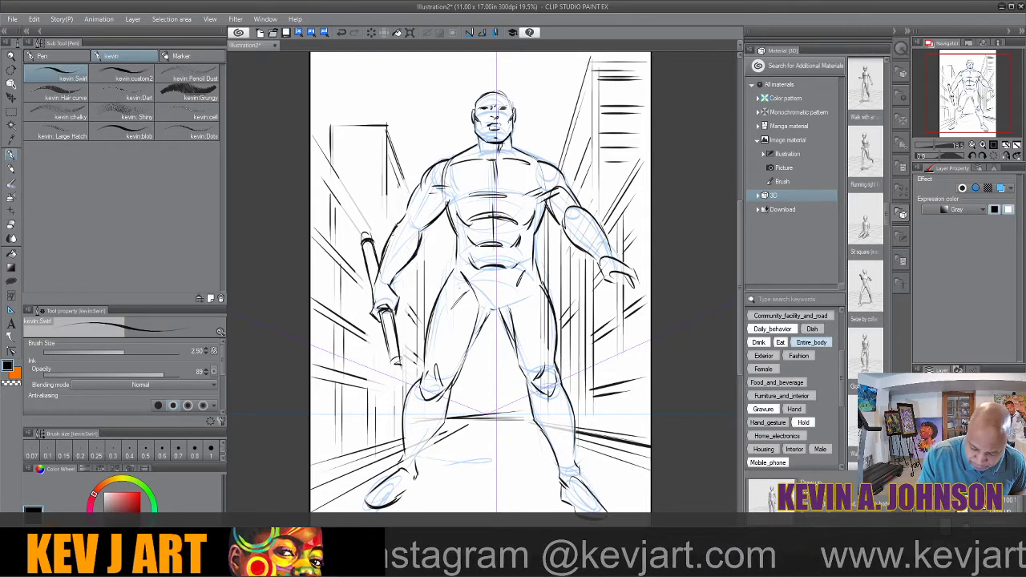
scroll(738, 294, up, 1)
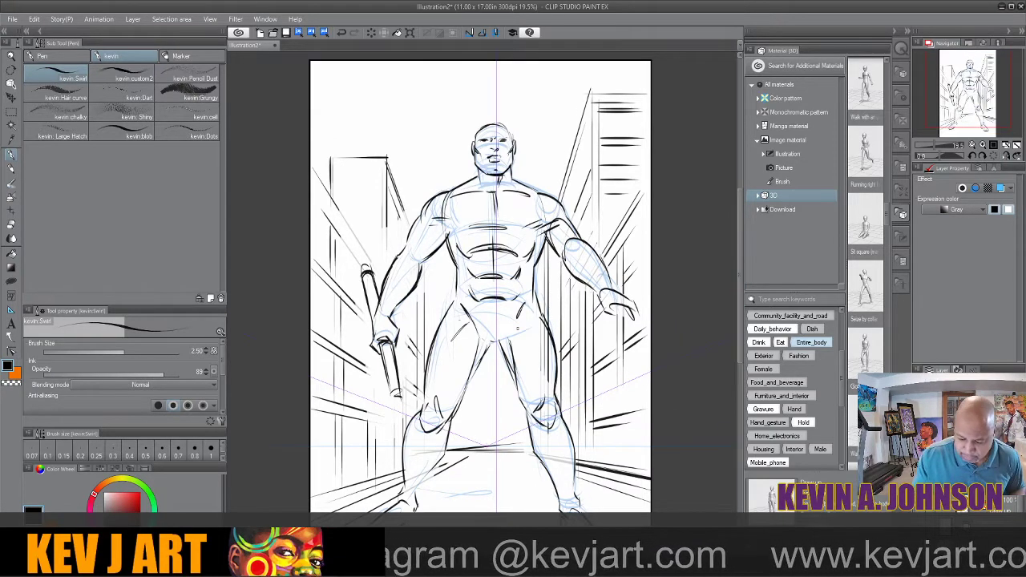
mouse_move(485, 339)
mouse_down()
mouse_move(500, 345)
mouse_move(508, 399)
mouse_up()
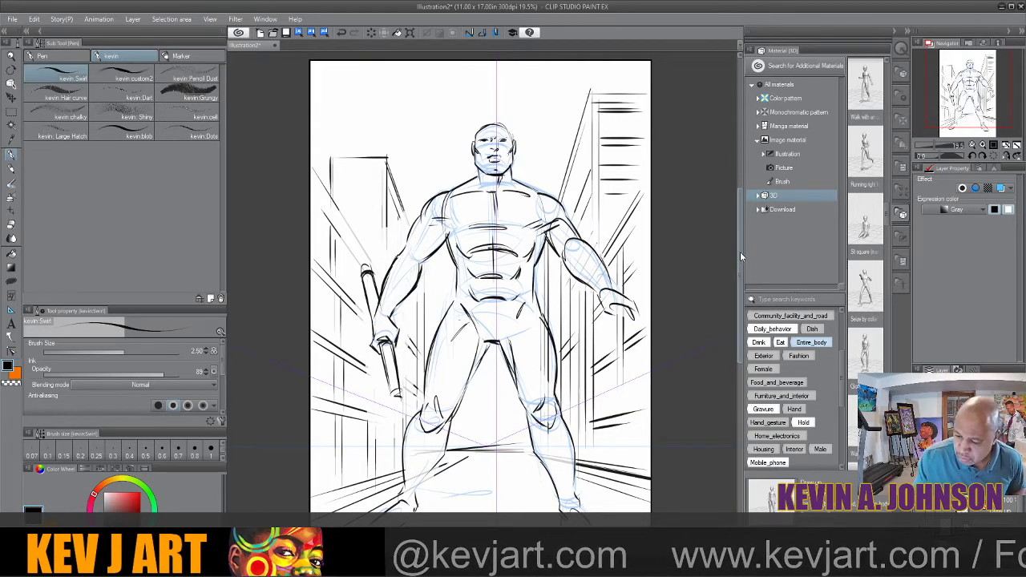
Ink thick, angled eyebrows above both eyes with the pen at brush size 1.70
scroll(740, 251, up, 2)
click(210, 19)
click(227, 46)
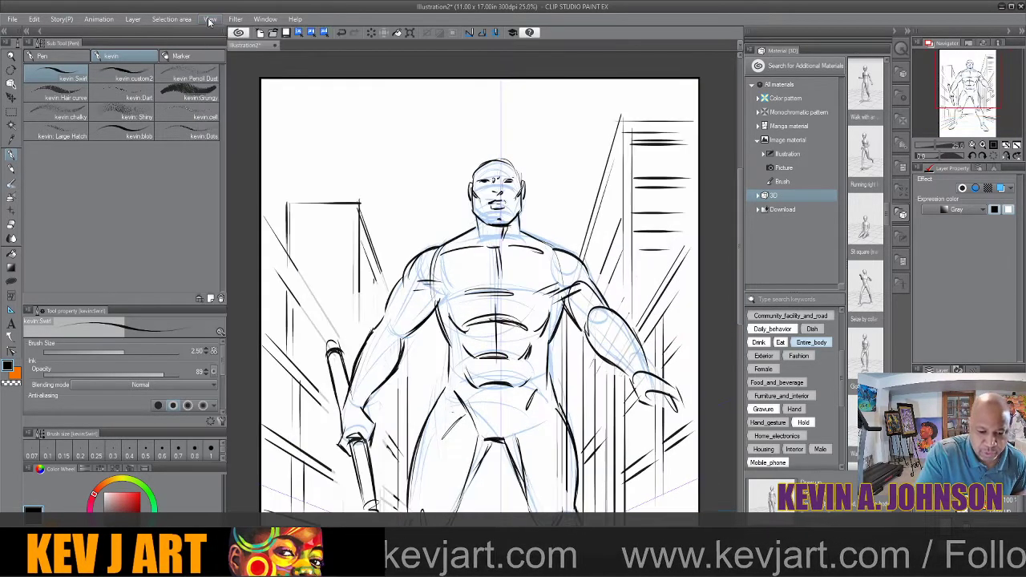
click(210, 18)
click(227, 45)
scroll(741, 261, up, 2)
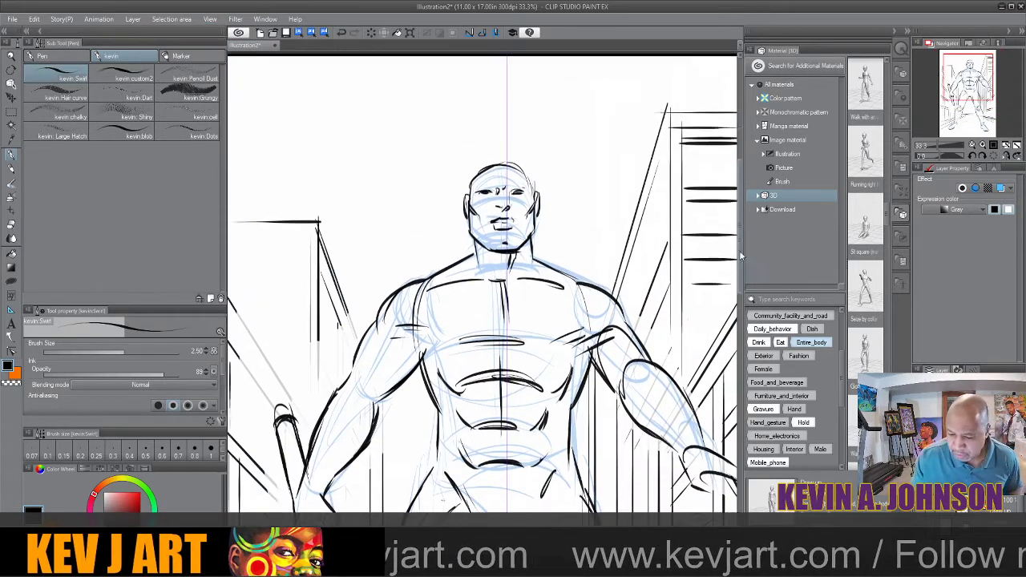
click(210, 18)
click(233, 46)
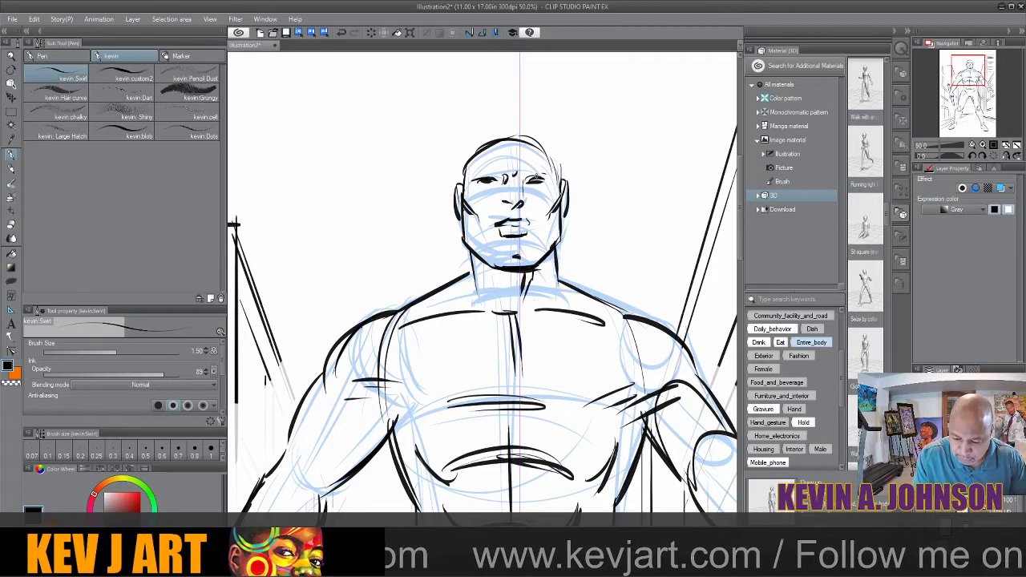
key(bracketleft)
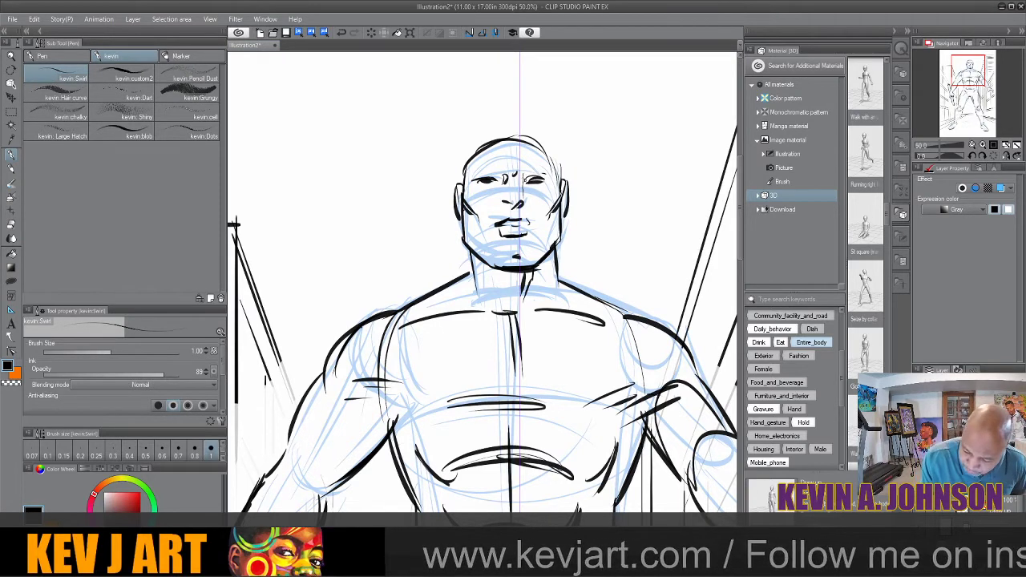
key(bracketright)
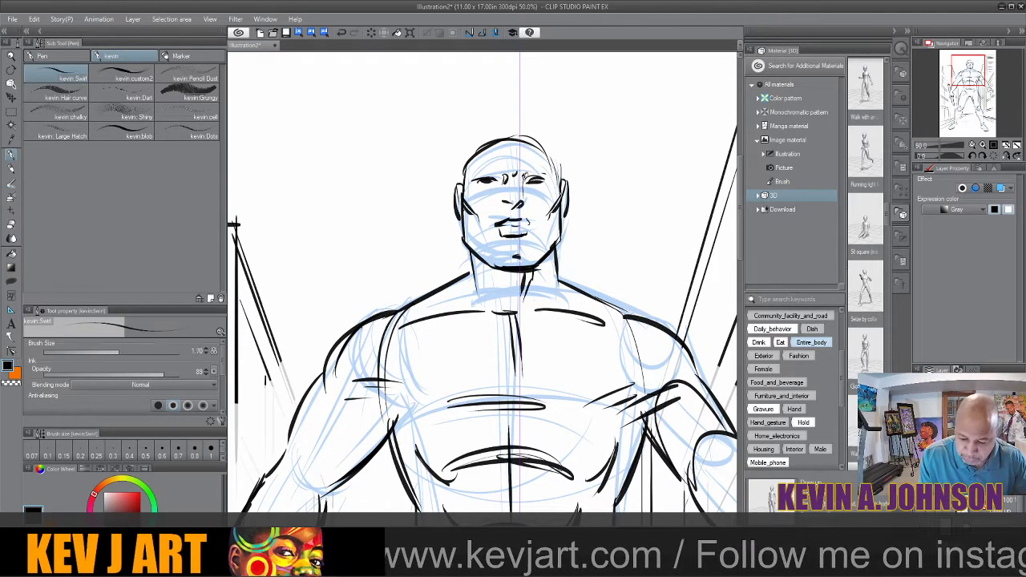
mouse_move(521, 178)
mouse_down()
mouse_move(545, 167)
mouse_move(550, 177)
mouse_up()
mouse_move(489, 168)
mouse_down()
mouse_move(505, 178)
mouse_move(476, 167)
mouse_up()
Add contour strokes to the side of the face and outline wavy hair around the top of the head at brush size 1.20
key(bracketleft)
key(bracketleft)
key(bracketleft)
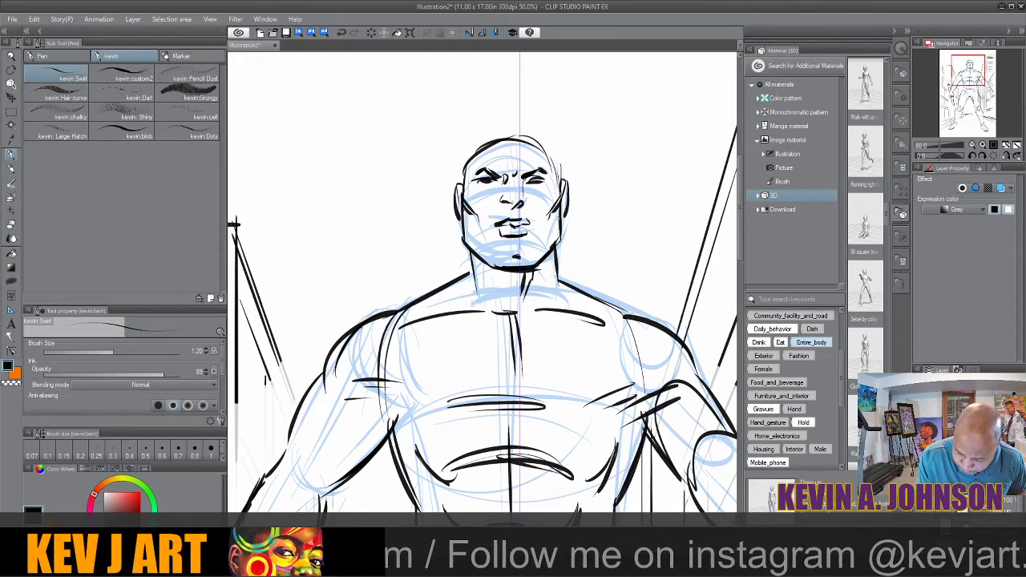
drag(559, 207, 550, 219)
drag(561, 180, 555, 200)
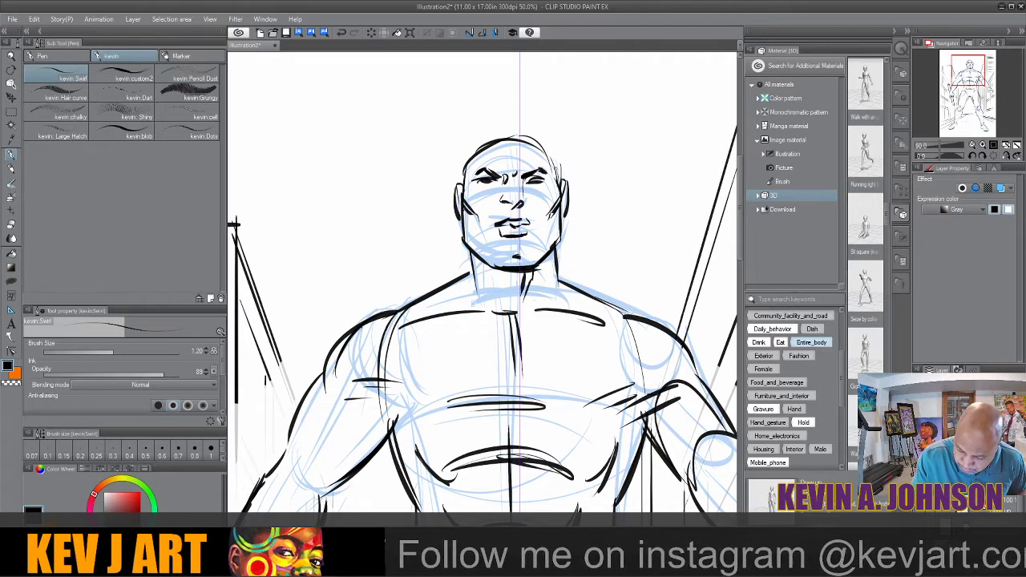
drag(471, 160, 458, 189)
drag(463, 143, 505, 114)
mouse_move(563, 185)
mouse_down()
mouse_move(553, 122)
mouse_move(501, 105)
mouse_up()
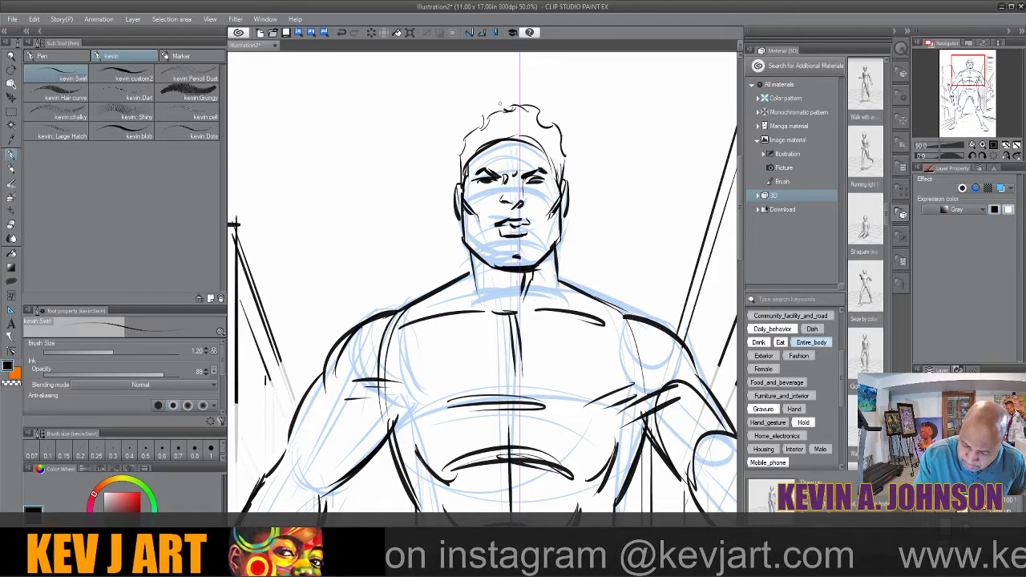
Erase the old skull line inside the hair outline with the hard eraser, and reduce the eraser size to 1.50
key(e)
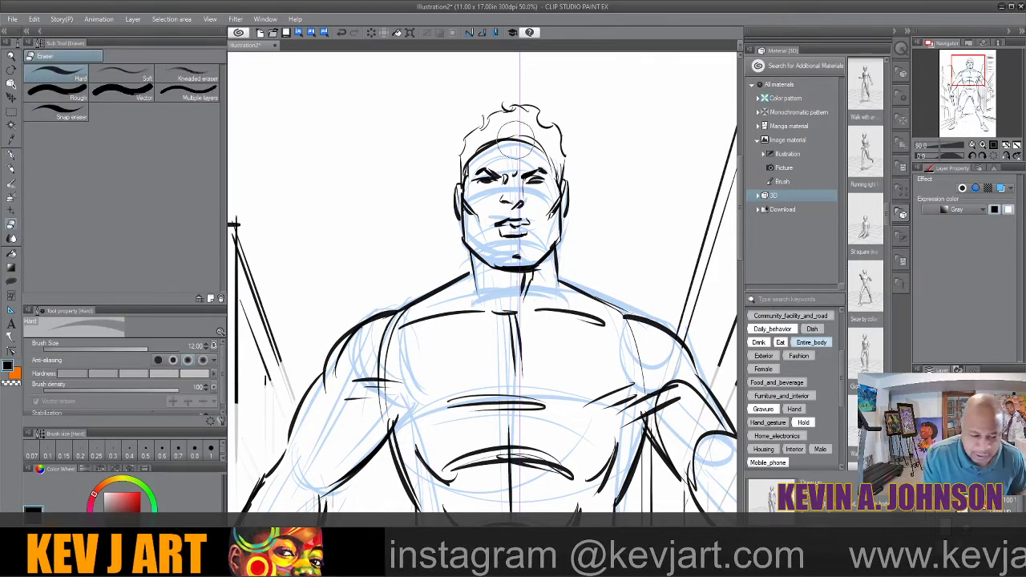
key(bracketleft)
key(bracketleft)
mouse_move(513, 143)
mouse_down()
mouse_move(485, 147)
mouse_move(529, 143)
mouse_up()
key(bracketleft)
key(bracketleft)
key(bracketleft)
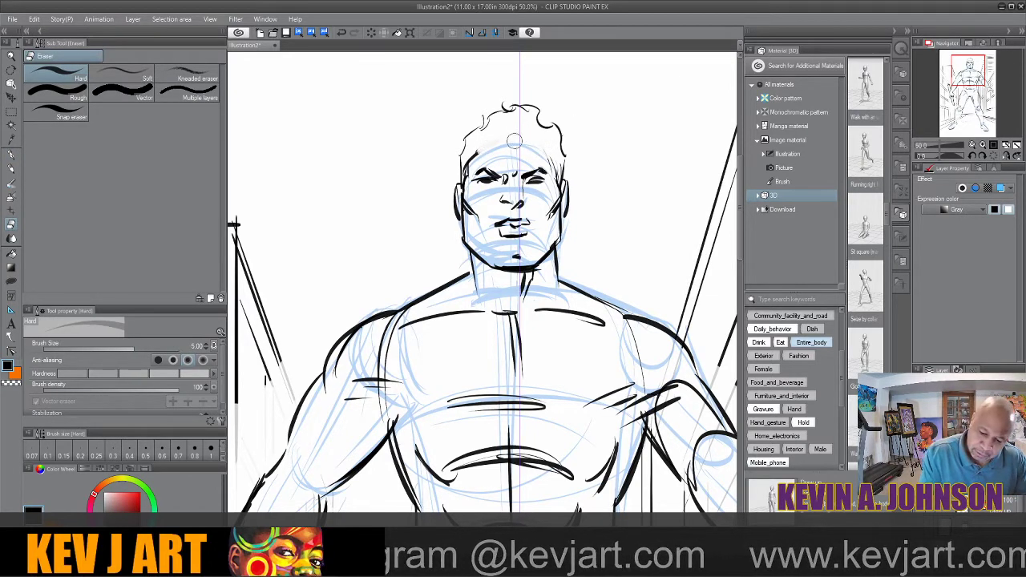
key(bracketleft)
key(bracketleft)
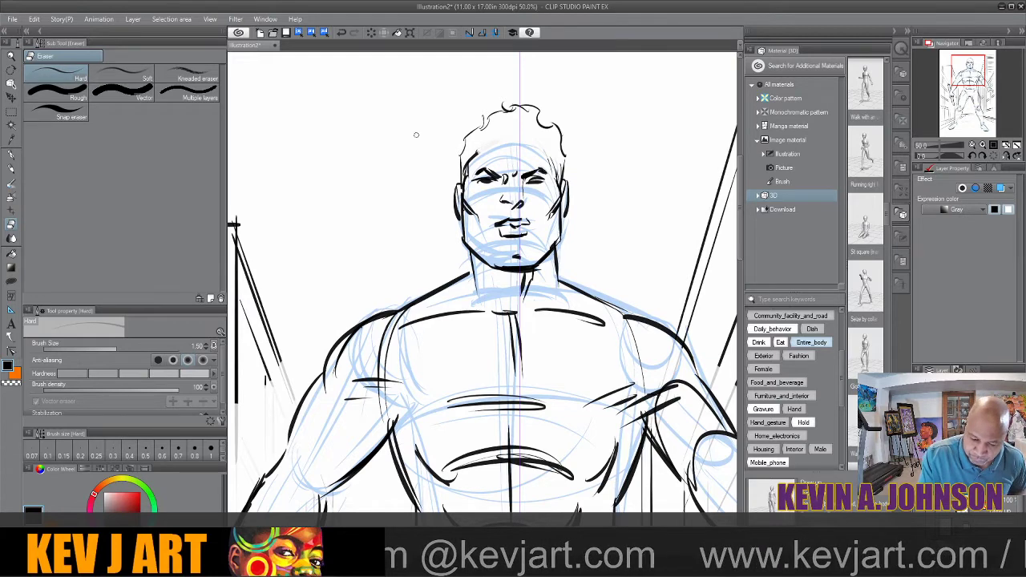
Ink the hairline across the forehead, refine the cheek and jaw lines, and add curls at the front of the hair
key(p)
mouse_move(479, 147)
mouse_down()
mouse_move(536, 148)
mouse_move(556, 175)
mouse_move(554, 214)
mouse_up()
mouse_move(552, 213)
mouse_down()
mouse_move(538, 259)
mouse_move(497, 268)
mouse_move(518, 271)
mouse_up()
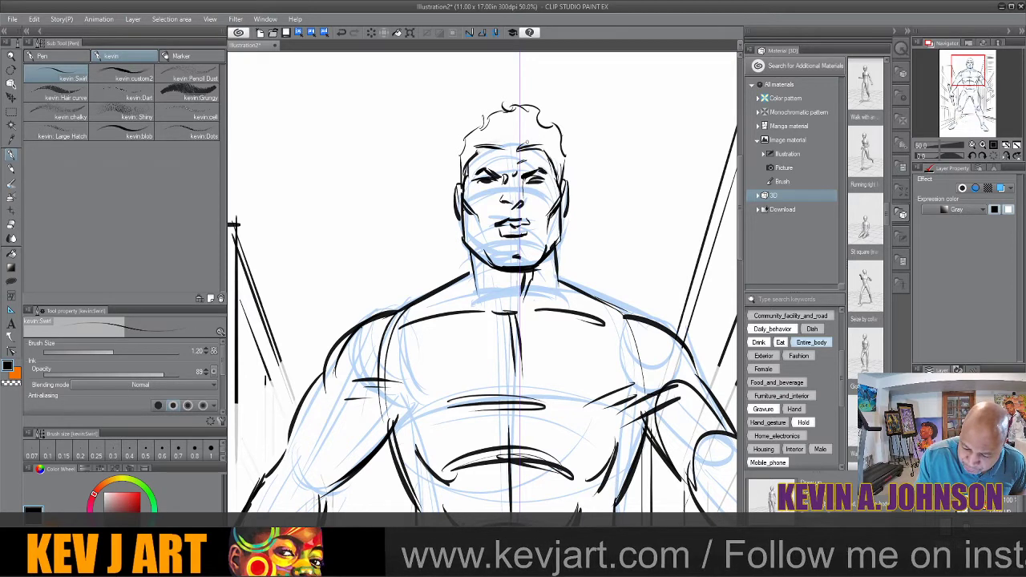
mouse_move(536, 121)
mouse_down()
mouse_move(532, 140)
mouse_move(510, 150)
mouse_up()
drag(489, 127, 501, 148)
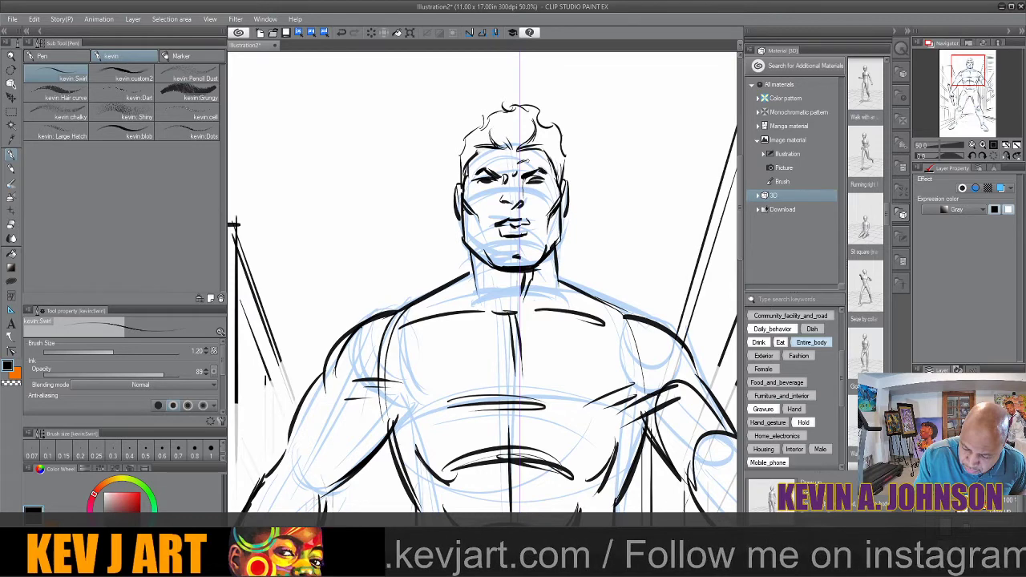
Add short hatching strokes to the neck shadow below the chin
drag(739, 239, 740, 257)
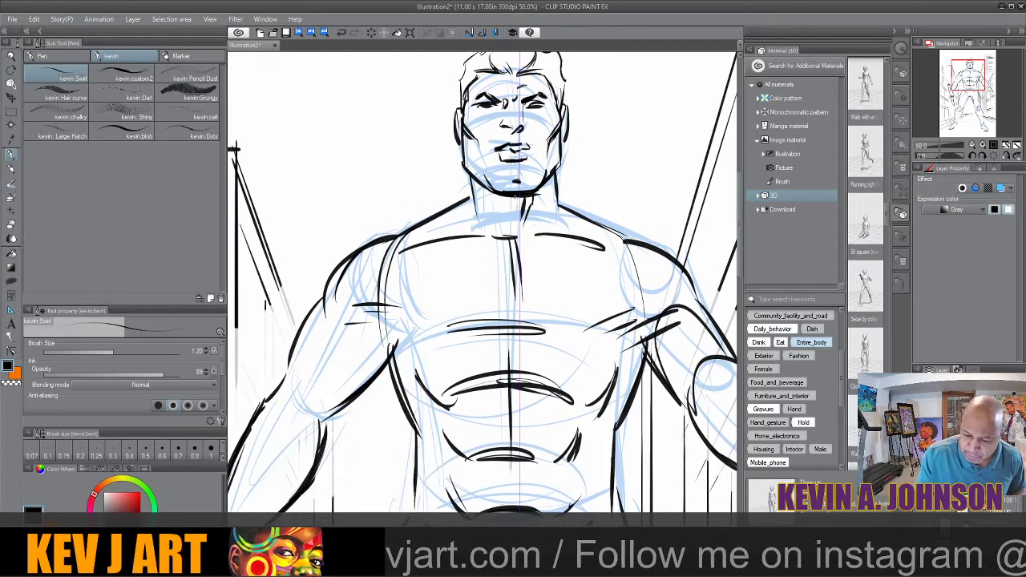
drag(531, 214, 517, 229)
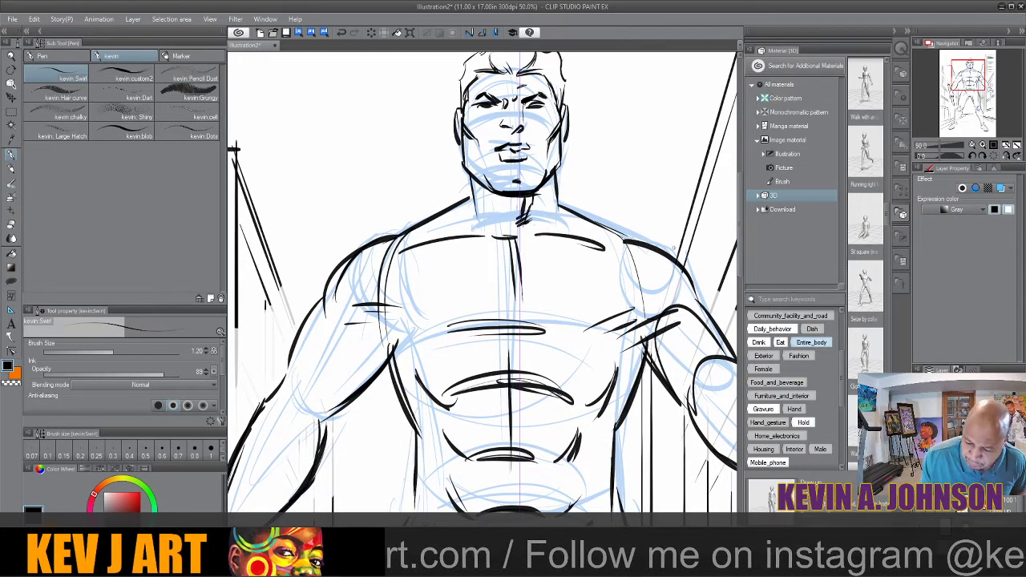
click(235, 19)
click(235, 19)
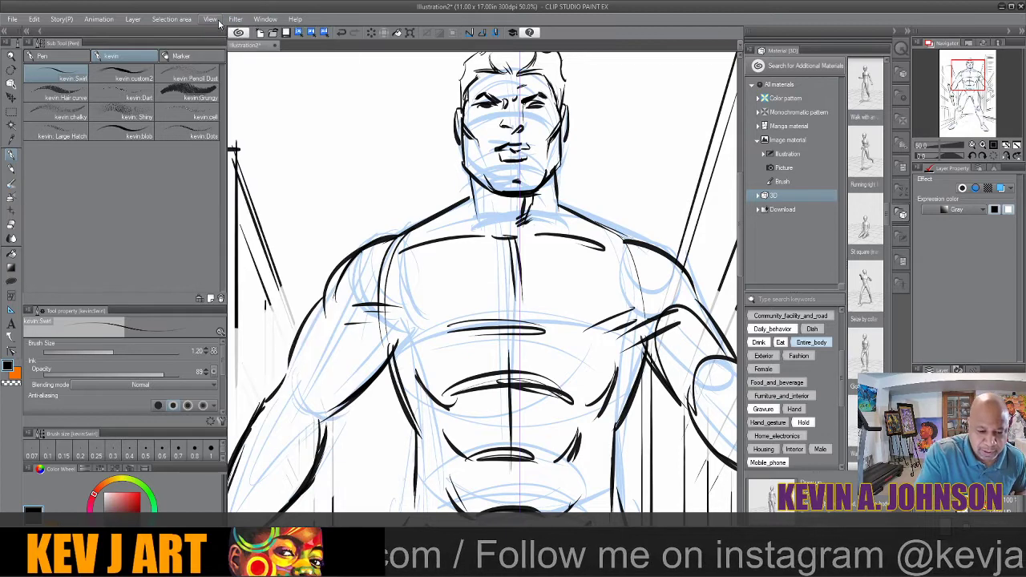
Ink curved short-sleeve hems across both upper arms at brush size 3.00
click(209, 19)
click(239, 58)
click(209, 19)
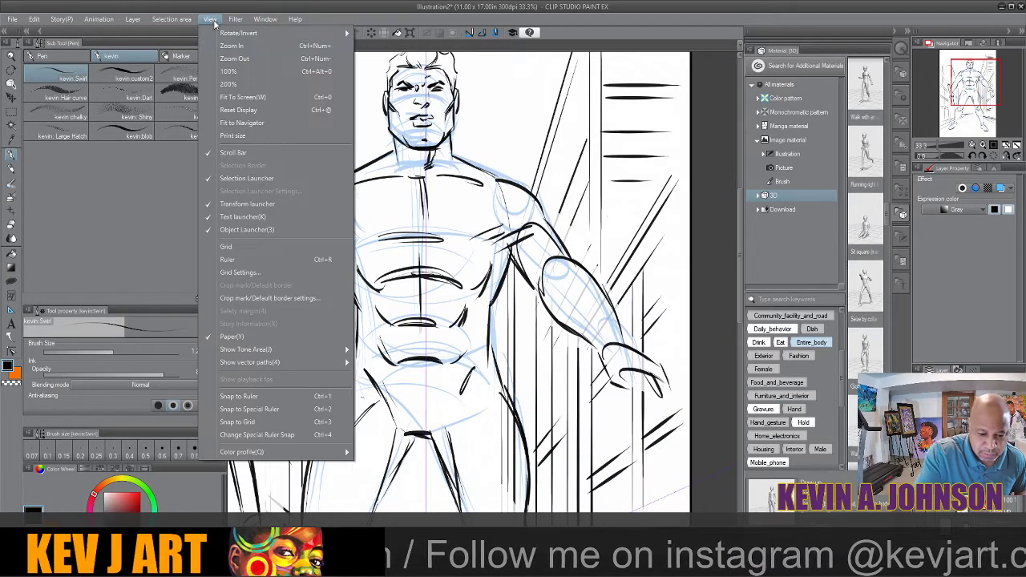
click(235, 59)
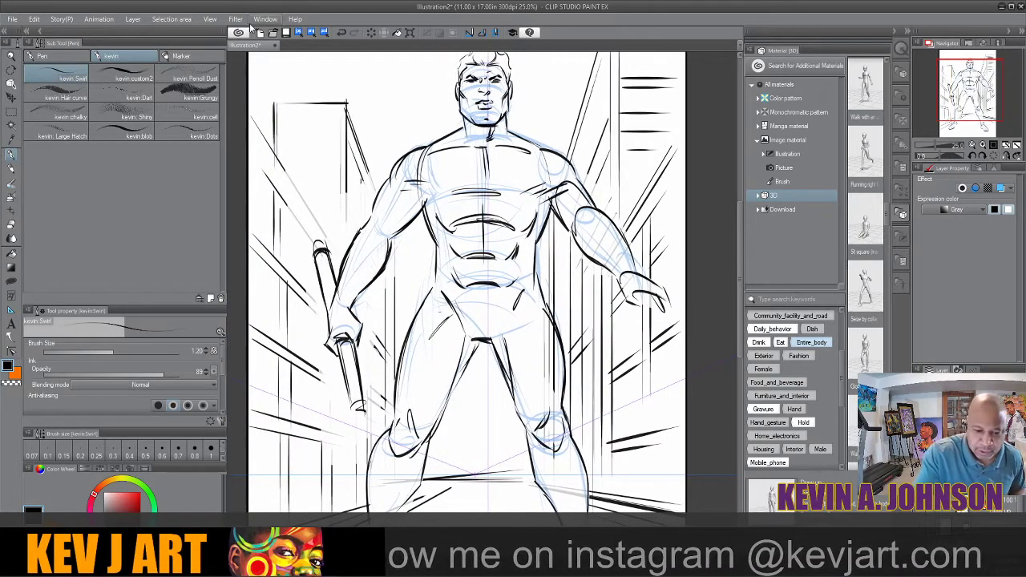
click(209, 19)
click(245, 59)
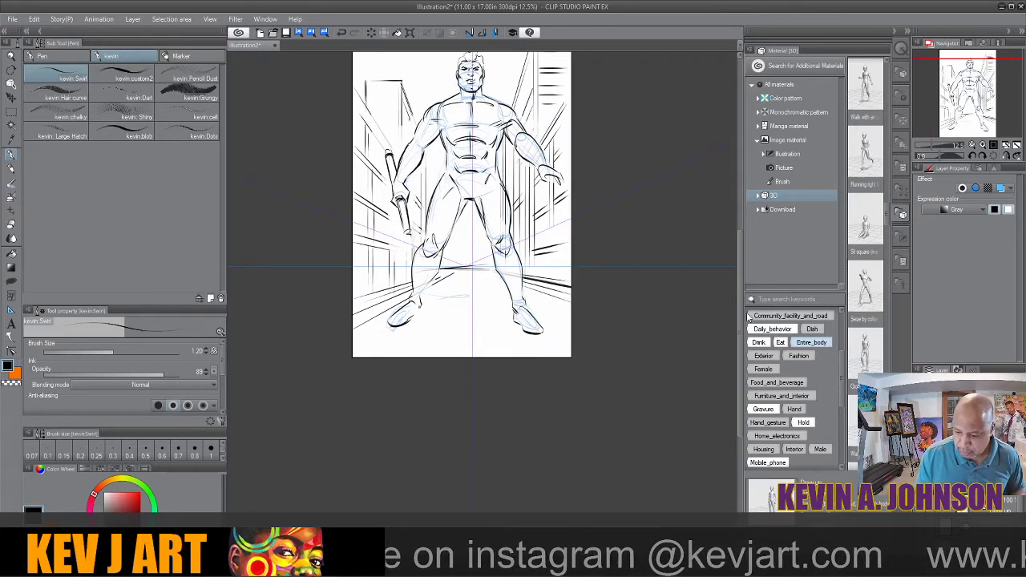
click(210, 18)
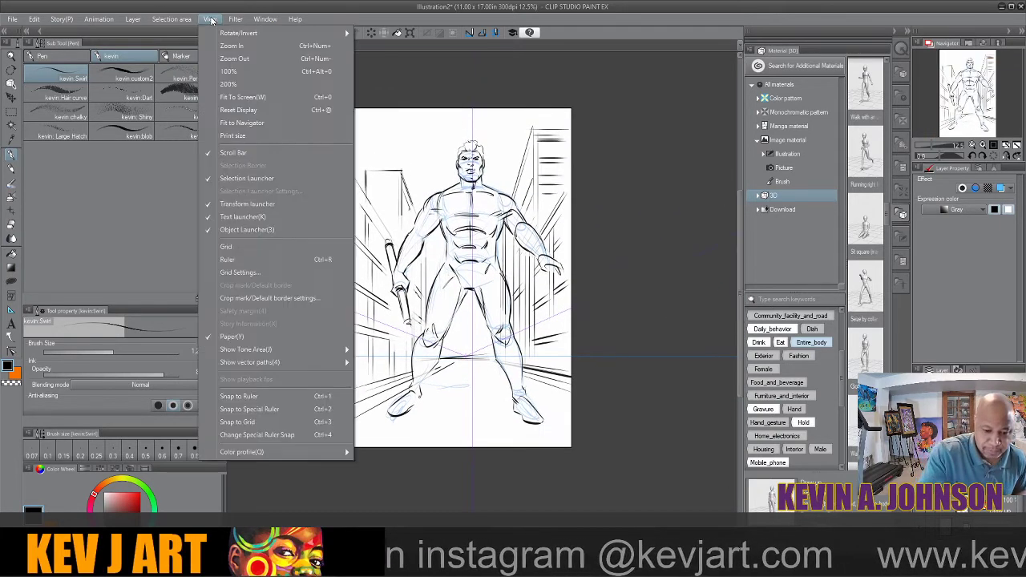
click(233, 46)
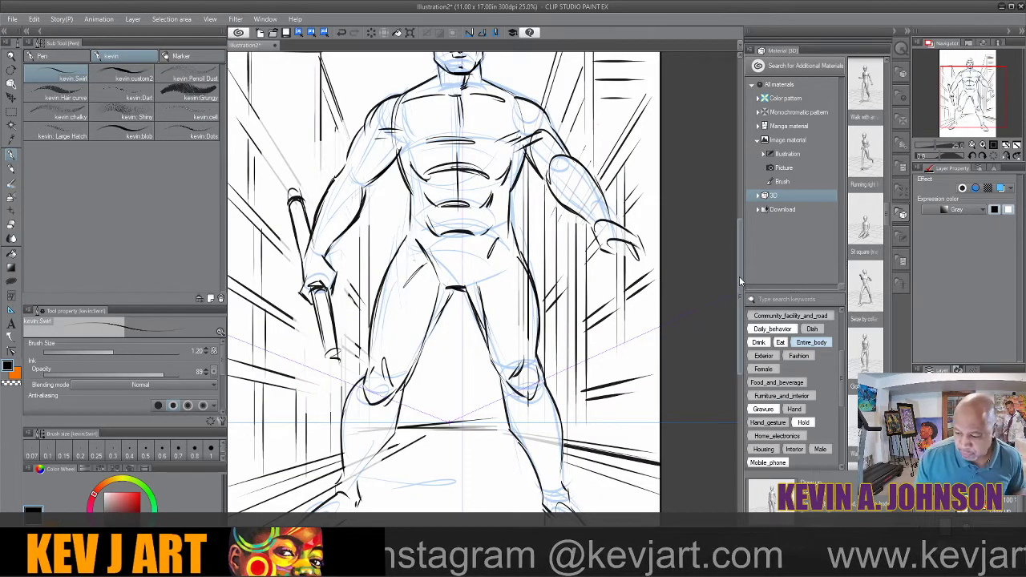
scroll(741, 245, up, 3)
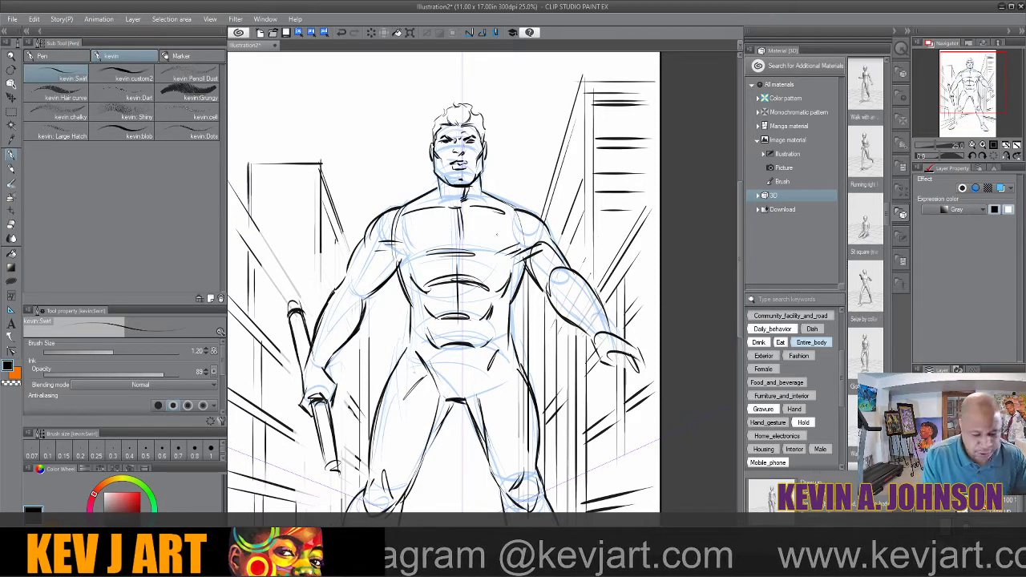
key(])
key(])
key(])
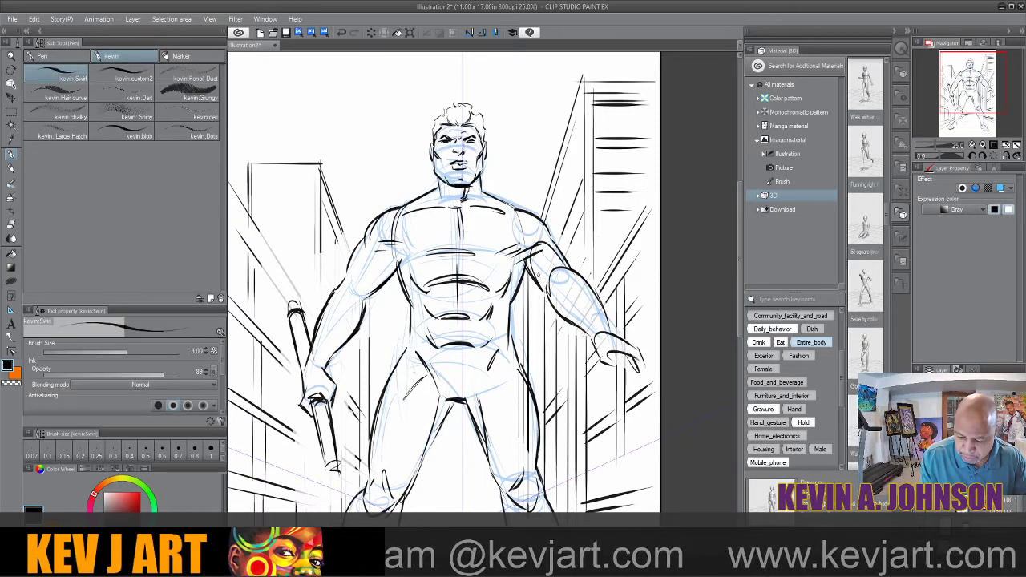
drag(348, 263, 380, 284)
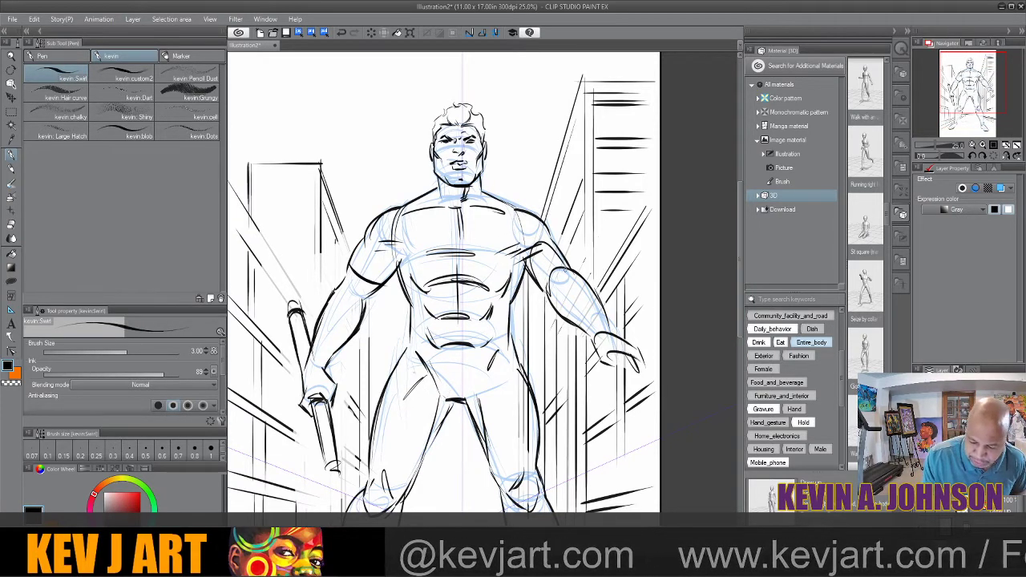
drag(532, 280, 569, 259)
Set the hard eraser to size 4.00 and erase the overlapping contour lines inside the empty-handed arm around its sleeve
key(e)
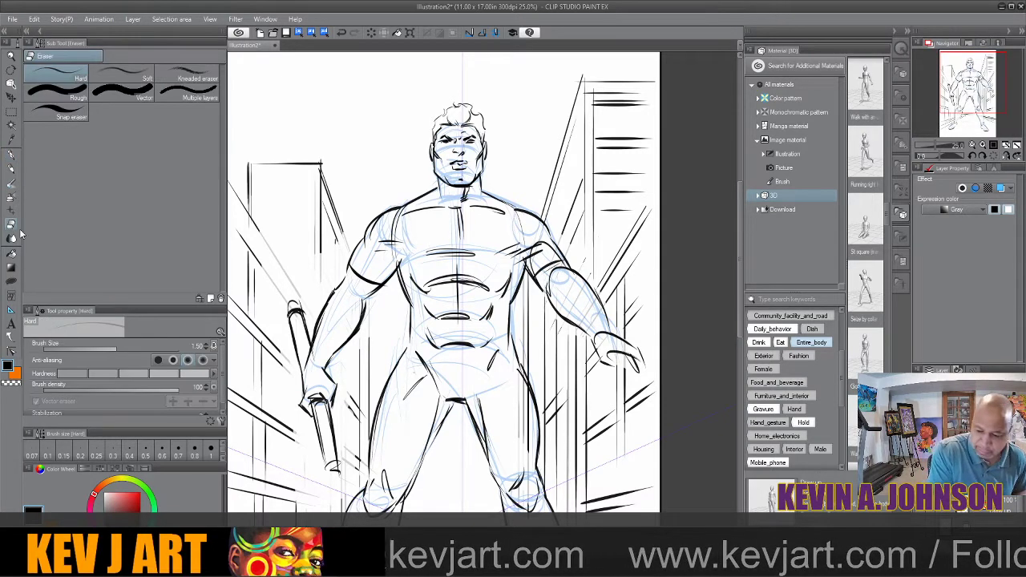
key(bracketright)
key(bracketright)
key(bracketright)
key(bracketright)
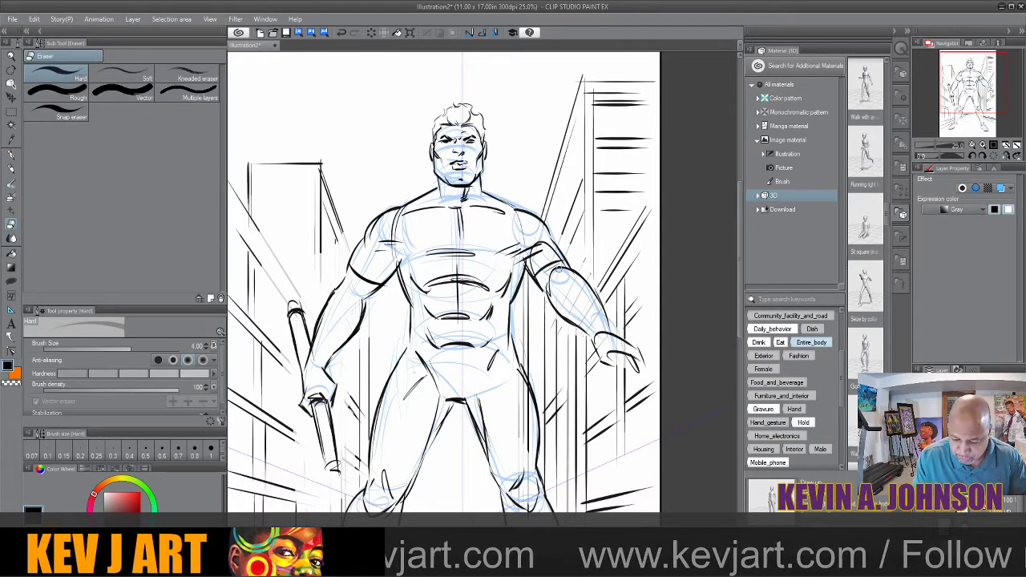
mouse_move(562, 267)
mouse_down()
mouse_move(558, 294)
mouse_move(566, 266)
mouse_move(568, 279)
mouse_up()
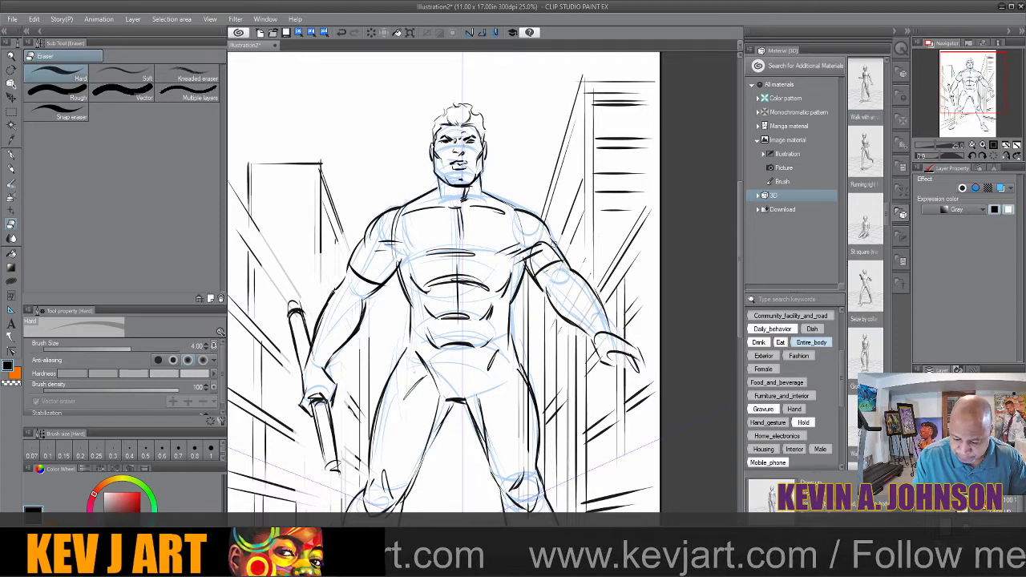
mouse_move(554, 244)
mouse_down()
mouse_move(541, 249)
mouse_move(559, 255)
mouse_up()
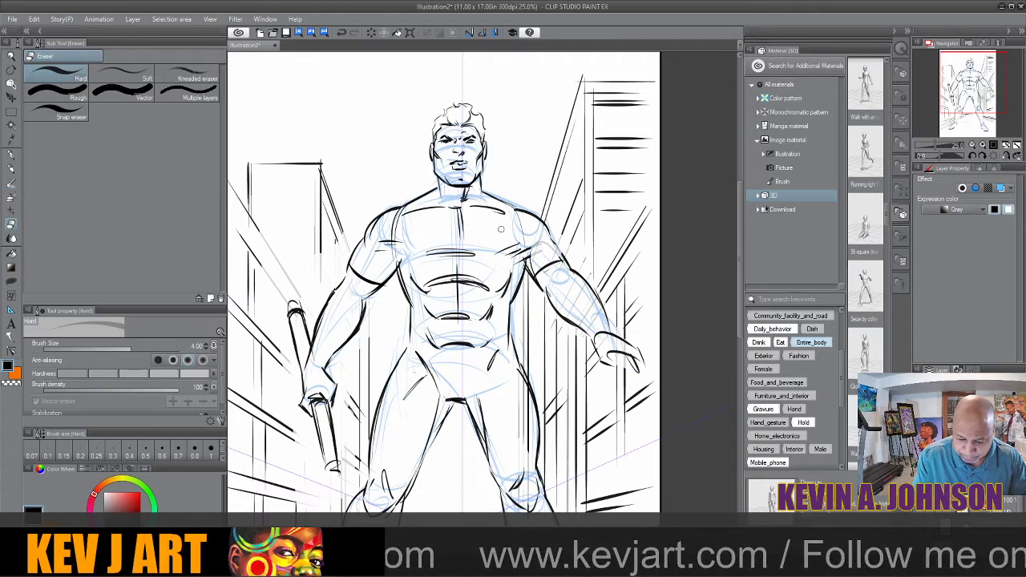
mouse_move(400, 232)
mouse_down()
mouse_move(392, 226)
mouse_move(394, 251)
mouse_up()
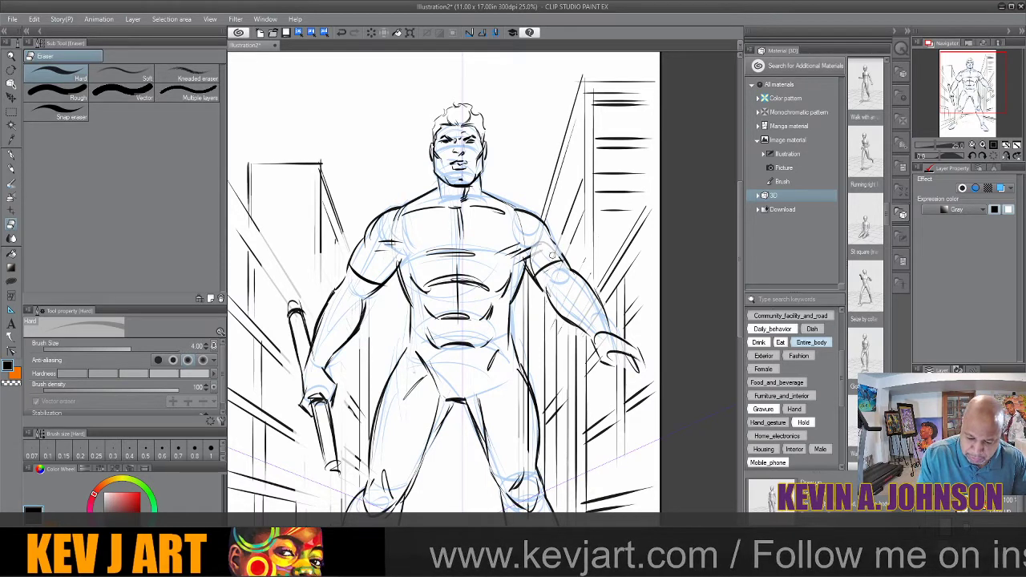
drag(552, 256, 557, 259)
click(11, 154)
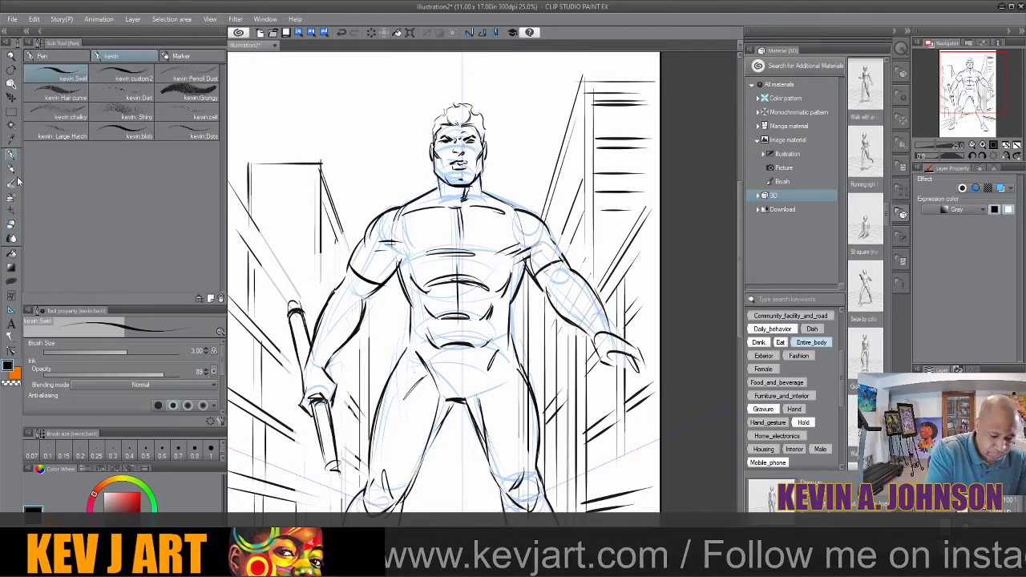
Erase the dark line at the waist and ink a belt with an oval buckle in its place
click(11, 225)
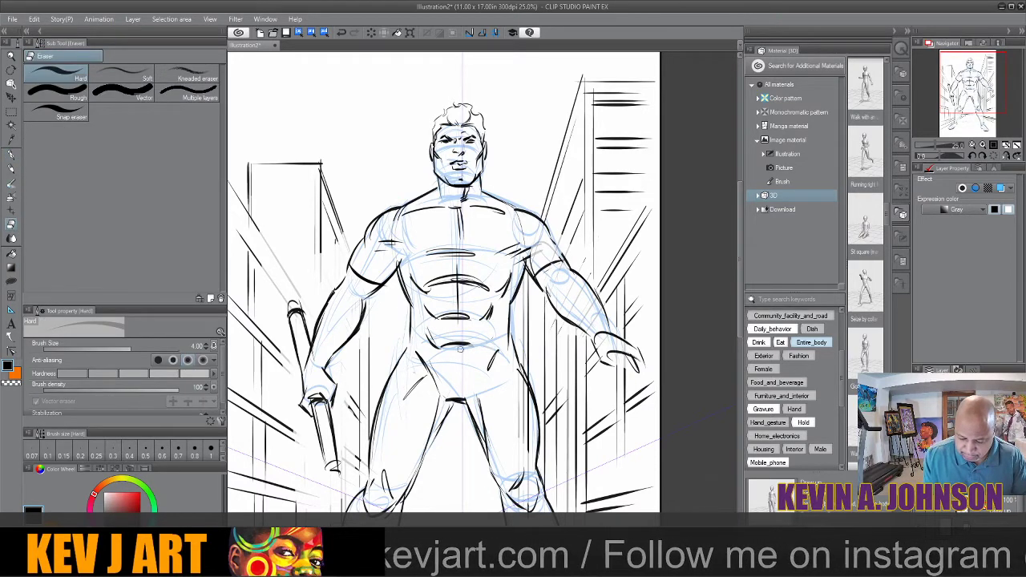
drag(461, 348, 442, 343)
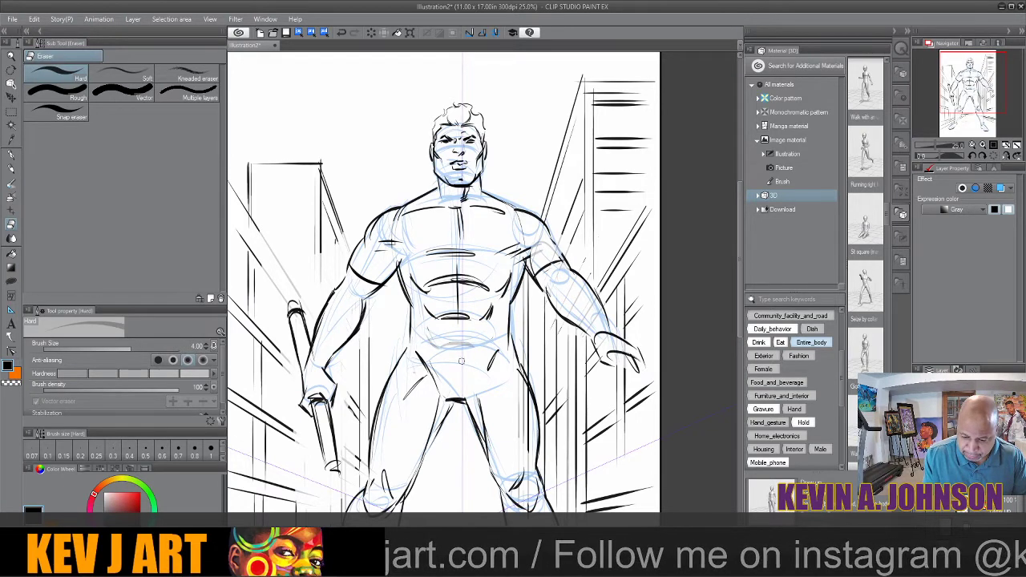
click(12, 154)
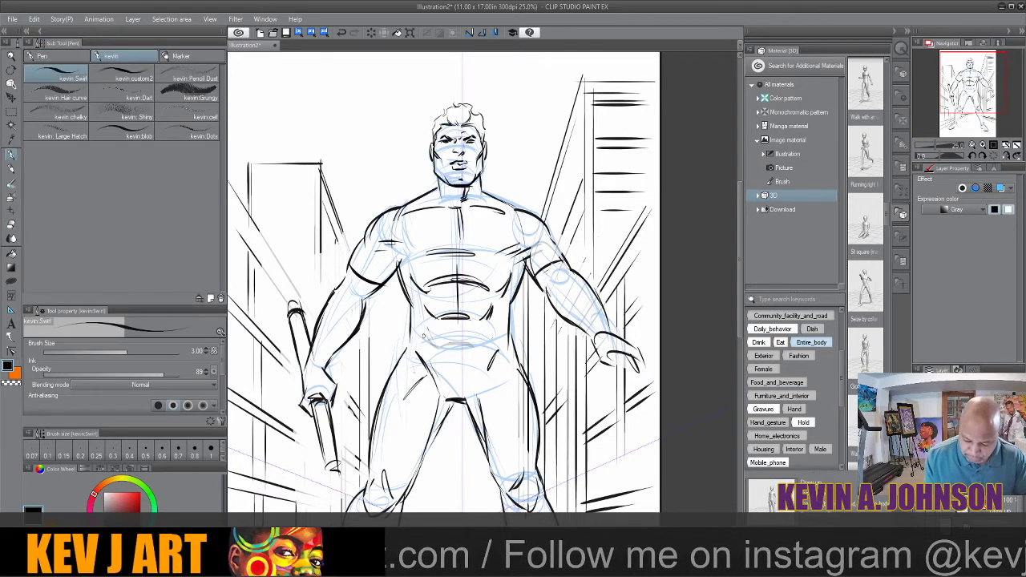
drag(412, 333, 509, 340)
drag(406, 351, 438, 348)
drag(414, 354, 507, 351)
Thicken the sleeve hem on the baton arm, reinforce the armpit creases, and ink a round shirt neckline
mouse_move(350, 261)
mouse_down()
mouse_move(375, 281)
mouse_move(370, 295)
mouse_move(377, 289)
mouse_up()
drag(391, 242, 414, 255)
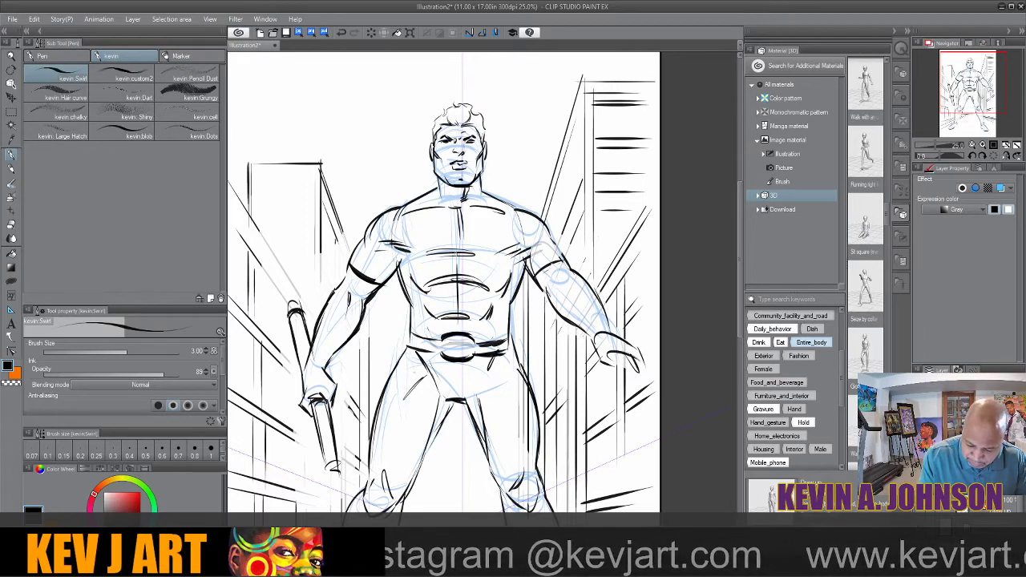
drag(504, 254, 547, 242)
mouse_move(543, 232)
mouse_down()
mouse_move(551, 226)
mouse_move(519, 238)
mouse_up()
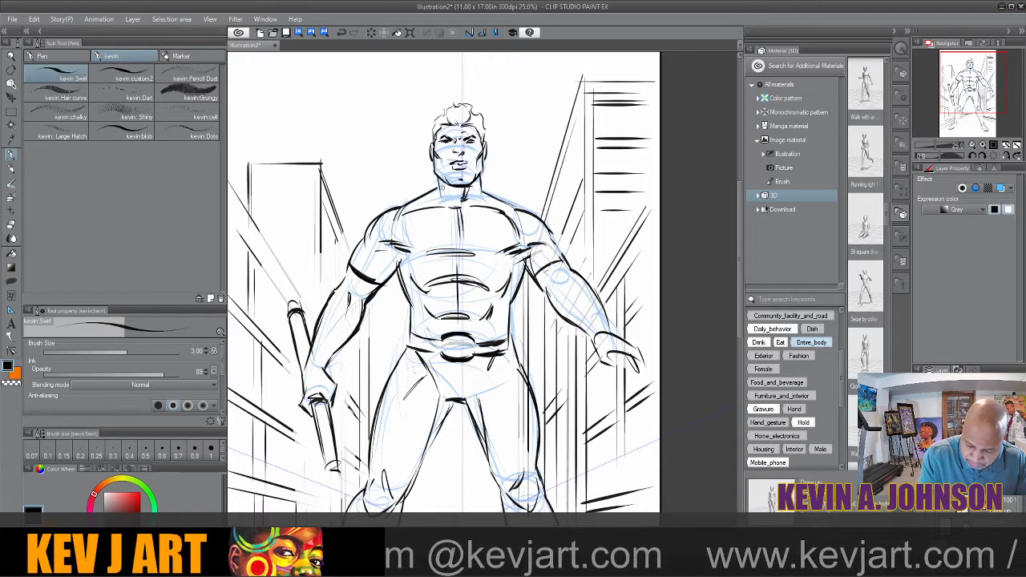
mouse_move(434, 193)
mouse_down()
mouse_move(456, 212)
mouse_move(486, 199)
mouse_up()
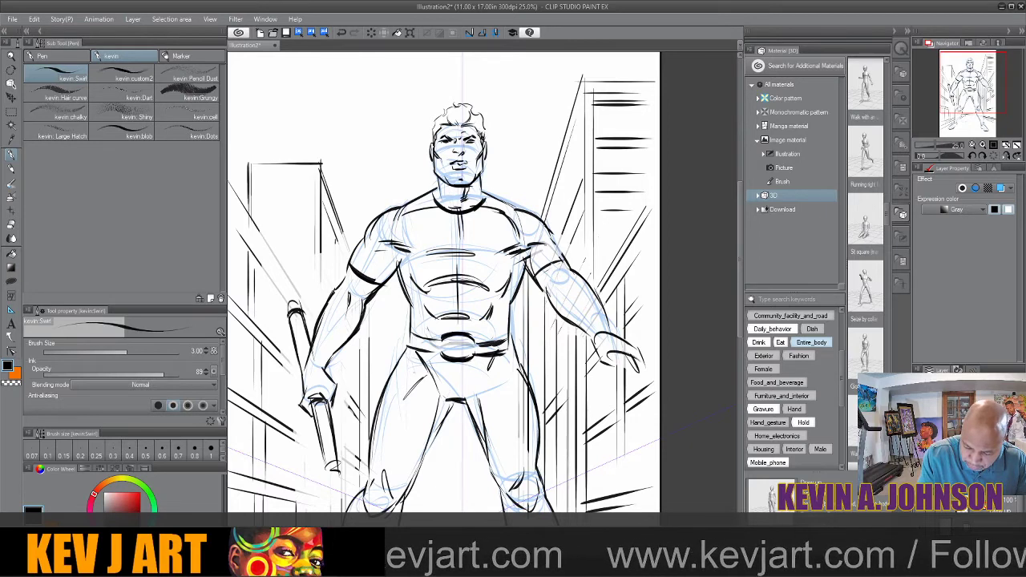
Shade the curls on one side of the hair in black and add a dark accent near the empty-handed arm's elbow
mouse_move(482, 122)
mouse_down()
mouse_move(473, 131)
mouse_move(465, 120)
mouse_up()
drag(458, 114, 465, 122)
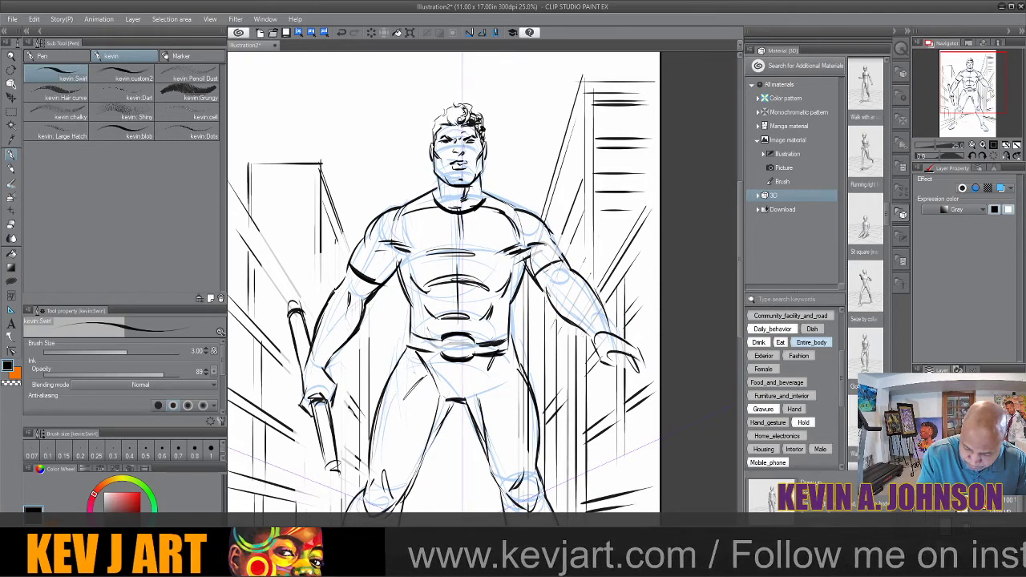
mouse_move(560, 280)
mouse_down()
mouse_move(540, 296)
mouse_move(563, 296)
mouse_up()
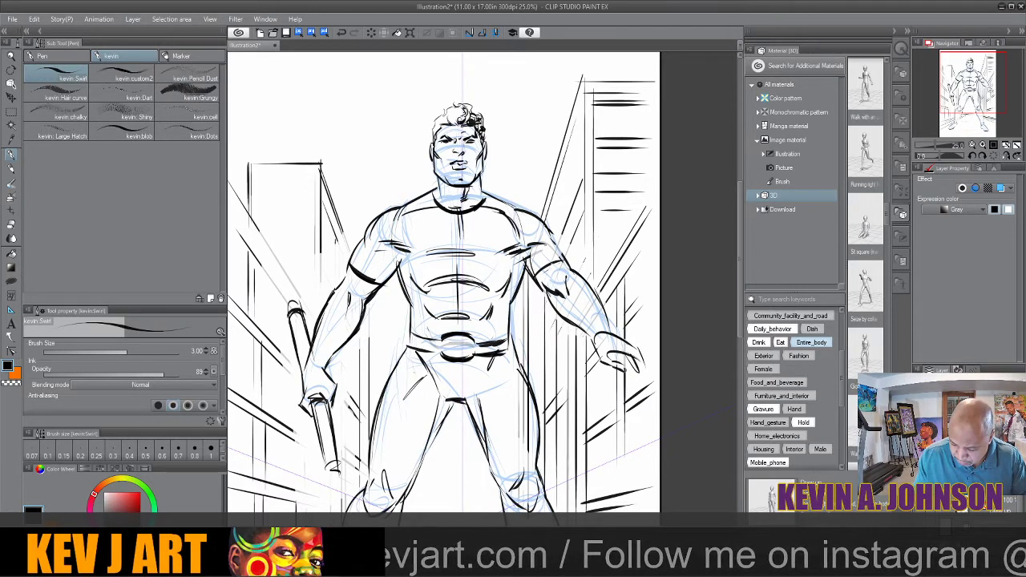
Ink heavy curved shadows under the rib cage and across the abdomen at brush size 5.00
scroll(560, 297, down, 5)
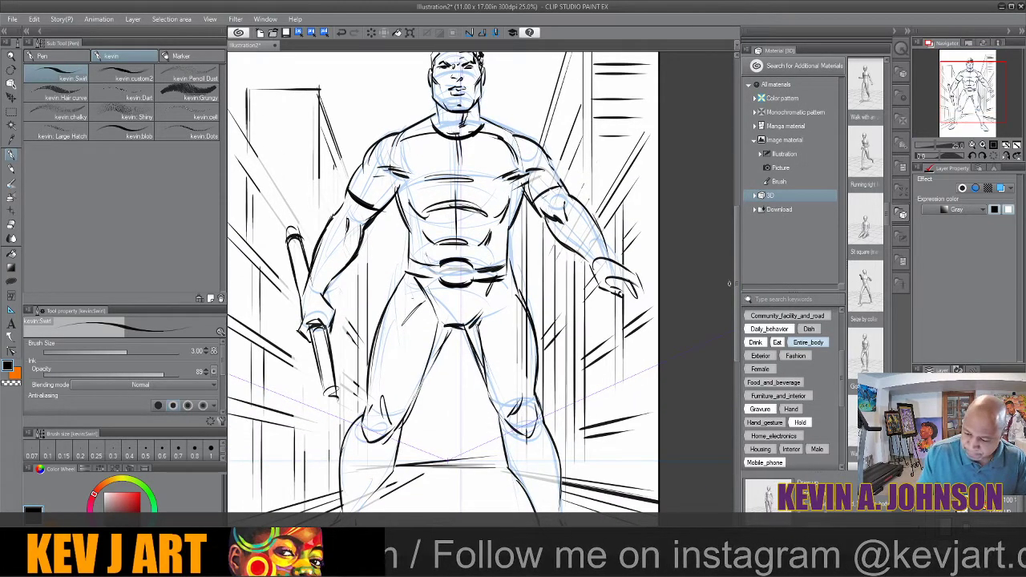
click(209, 19)
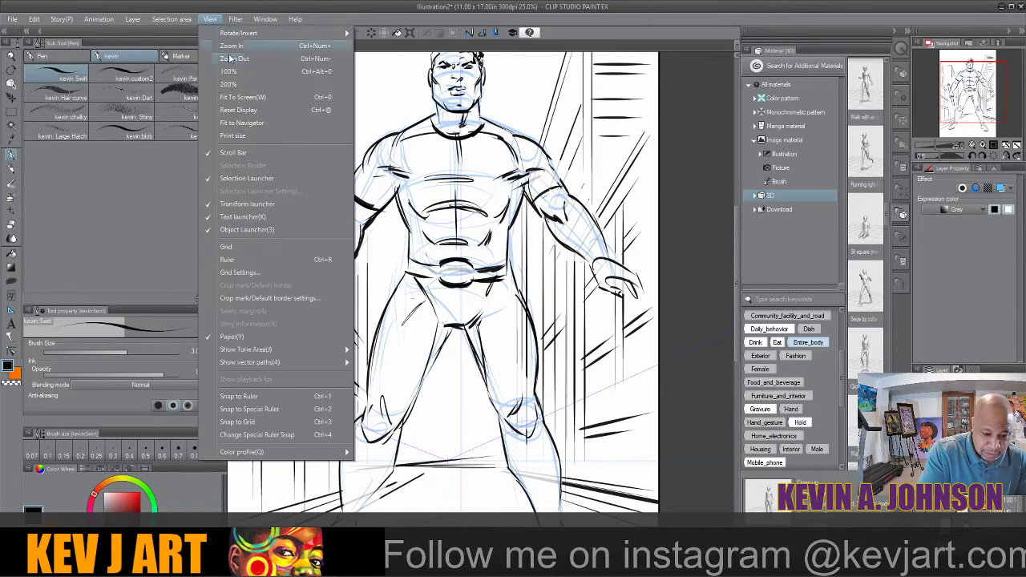
click(273, 70)
drag(541, 550, 501, 551)
drag(738, 336, 733, 295)
click(210, 19)
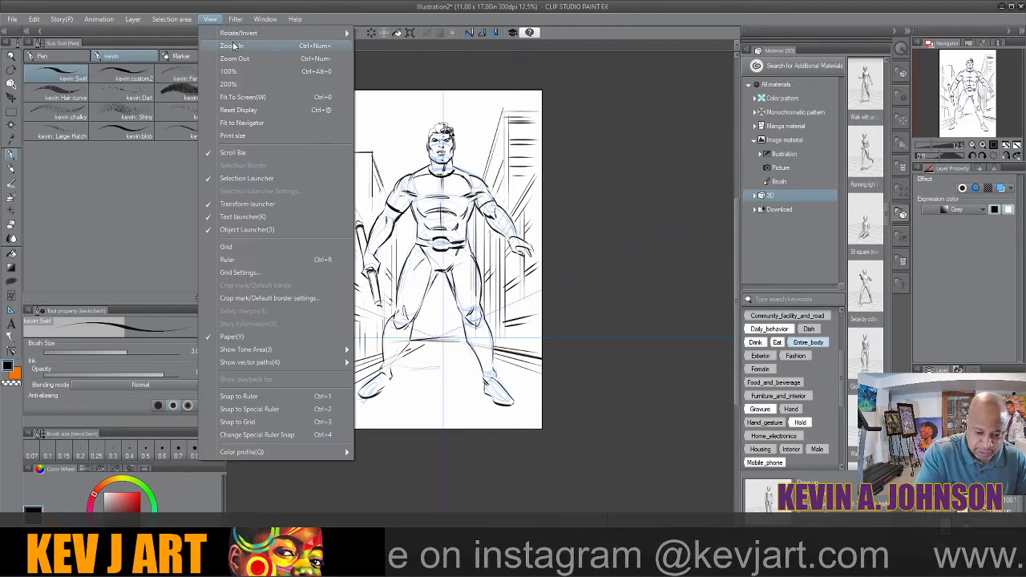
click(232, 45)
drag(737, 274, 730, 249)
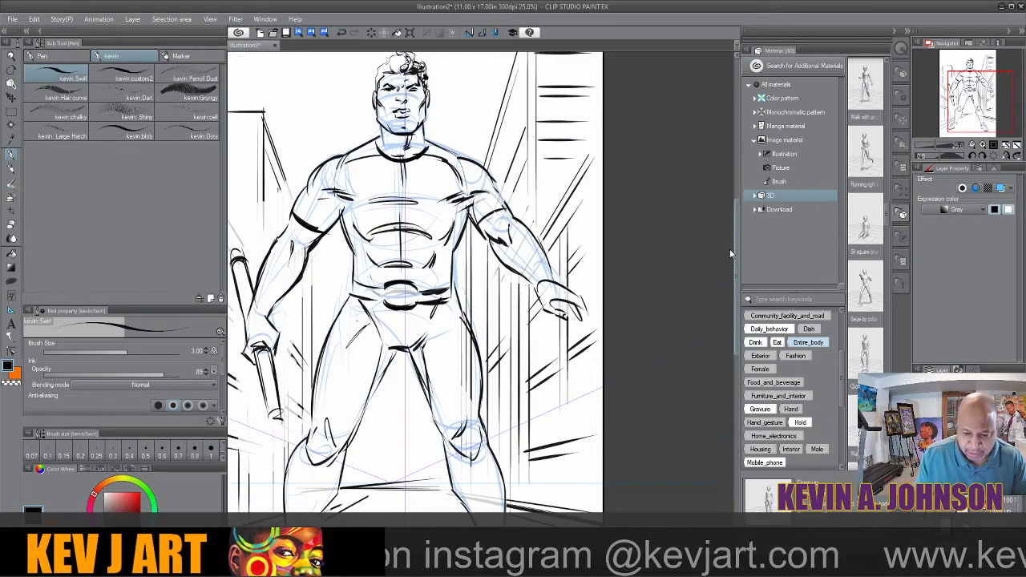
key(bracketright)
key(bracketright)
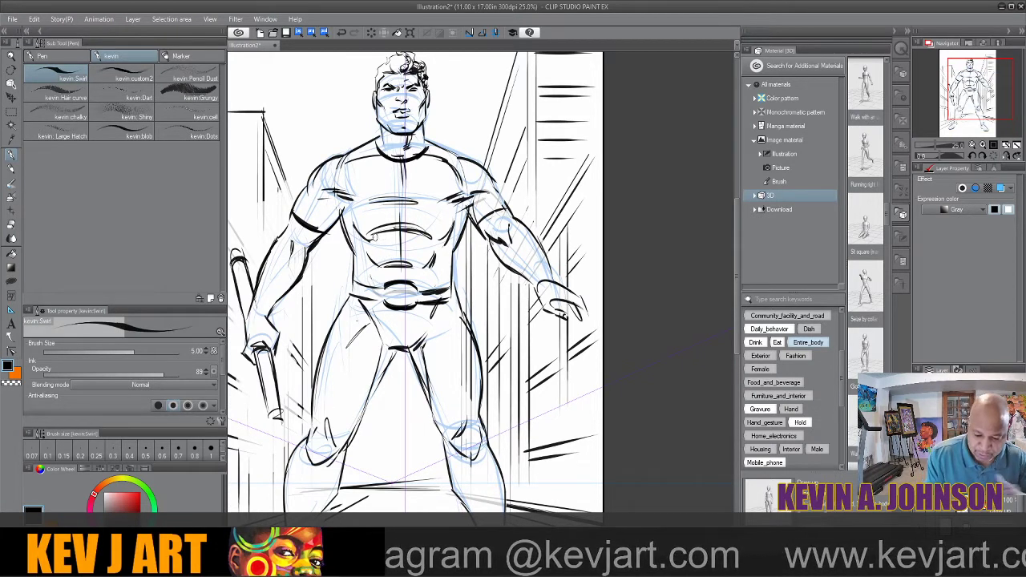
mouse_move(368, 239)
mouse_down()
mouse_move(395, 229)
mouse_move(429, 237)
mouse_move(454, 225)
mouse_move(457, 207)
mouse_up()
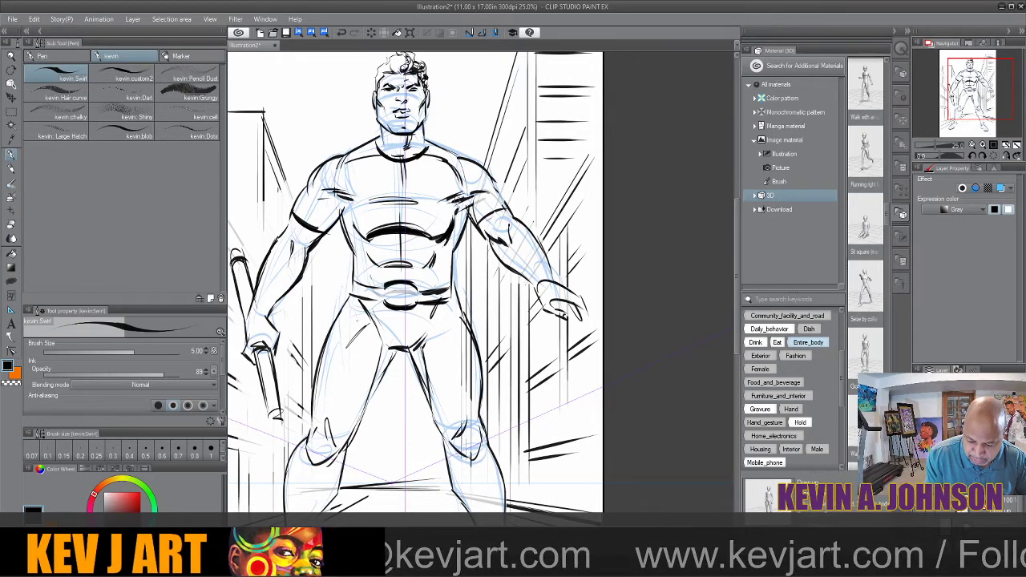
mouse_move(353, 219)
mouse_down()
mouse_move(369, 238)
mouse_move(350, 203)
mouse_up()
drag(431, 242, 457, 233)
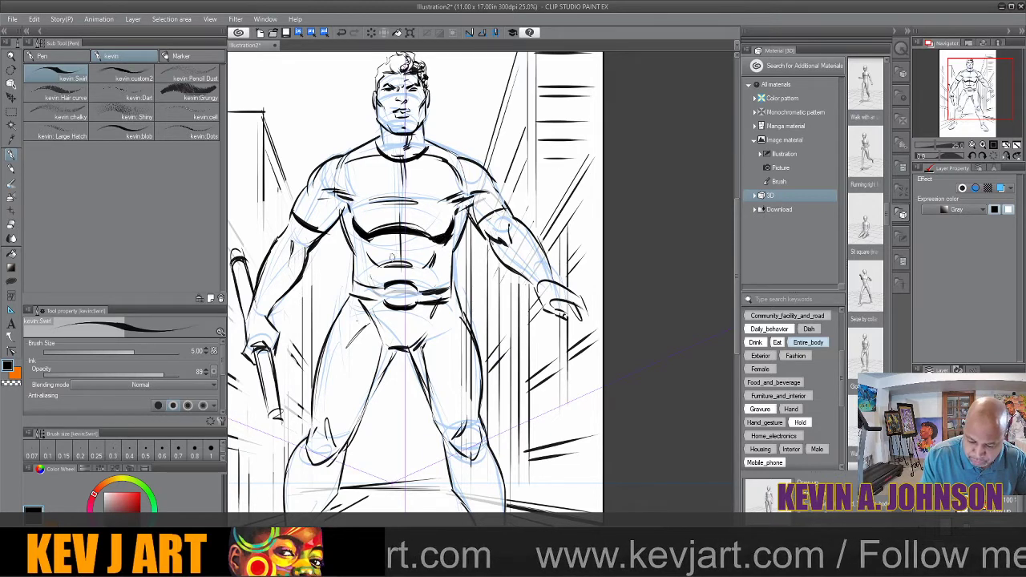
mouse_move(375, 255)
mouse_down()
mouse_move(369, 265)
mouse_move(410, 261)
mouse_move(438, 255)
mouse_move(440, 242)
mouse_up()
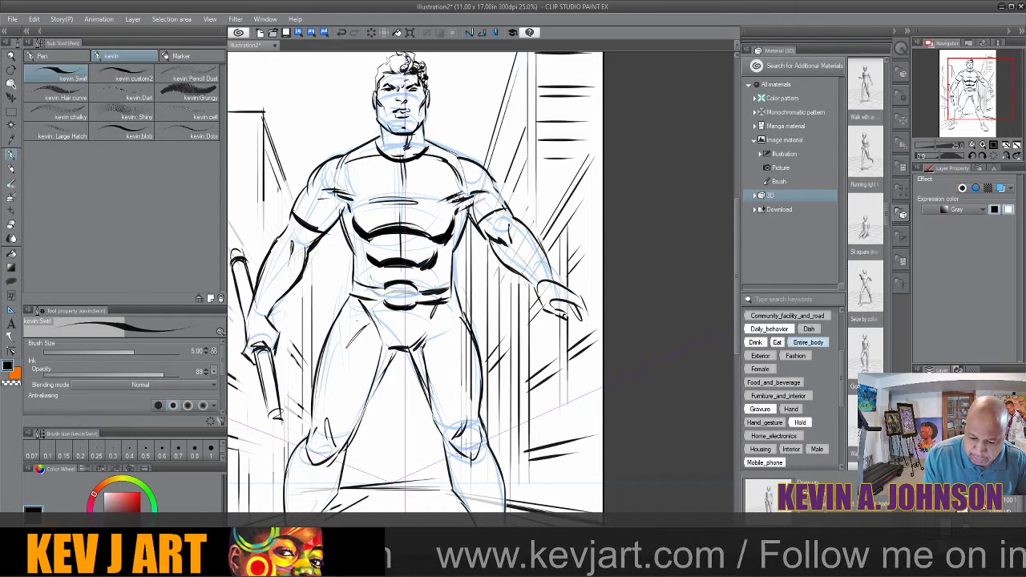
Fill in heavy black shadows at both armpit creases, and reduce the brush size to 4.00
drag(468, 197, 441, 205)
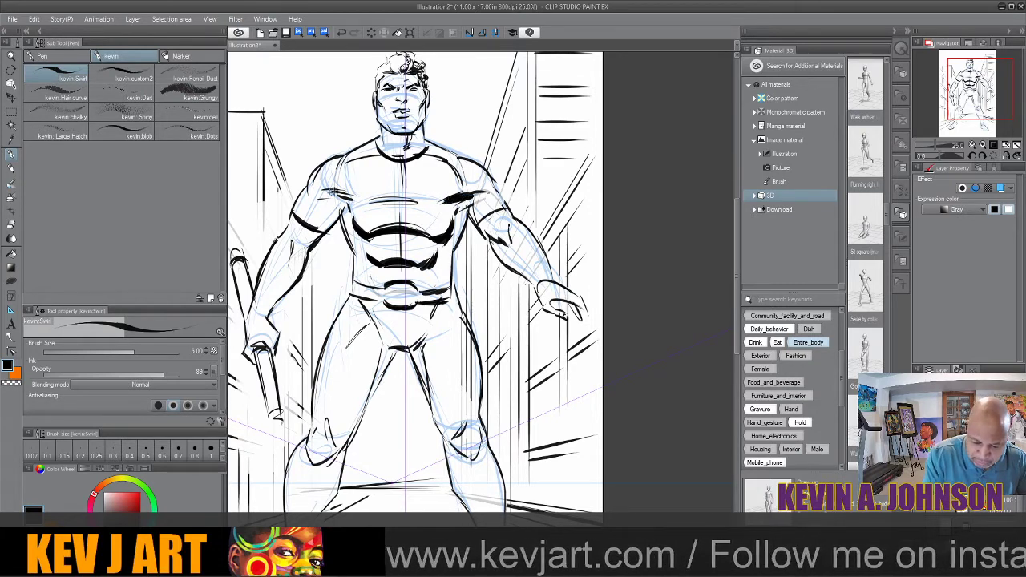
mouse_move(330, 190)
mouse_down()
mouse_move(361, 204)
mouse_move(346, 217)
mouse_up()
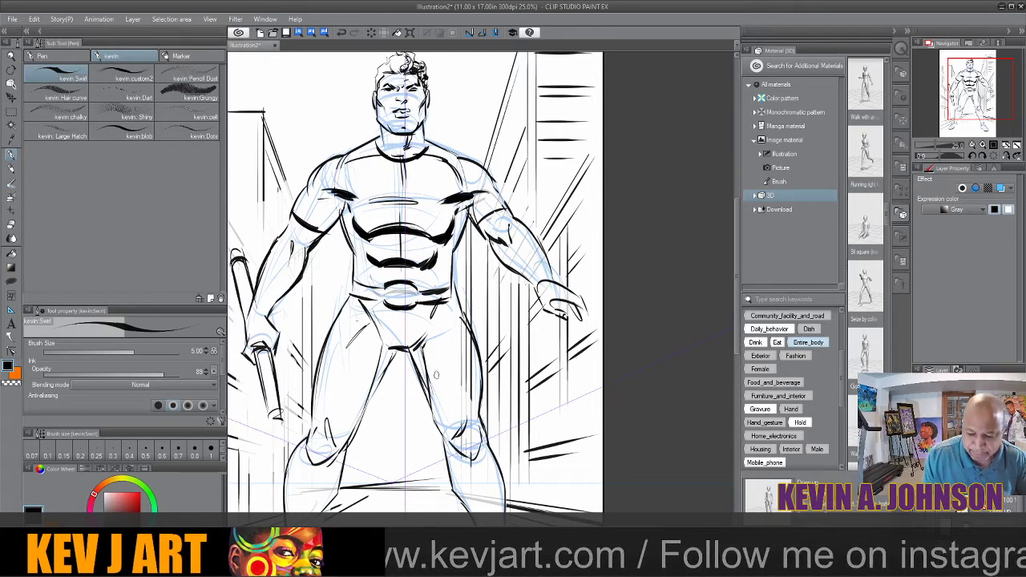
key(bracketleft)
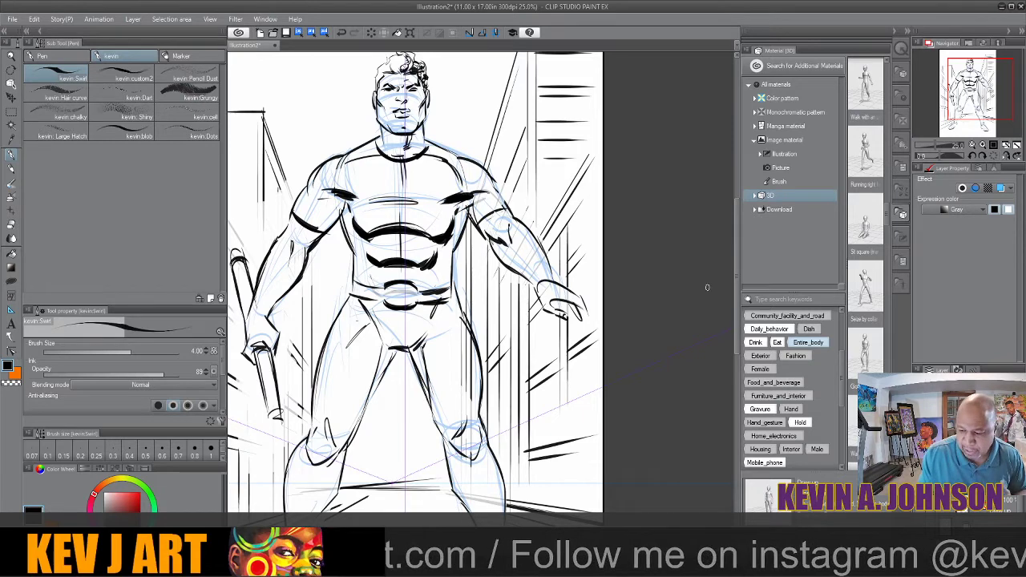
scroll(708, 287, up, 3)
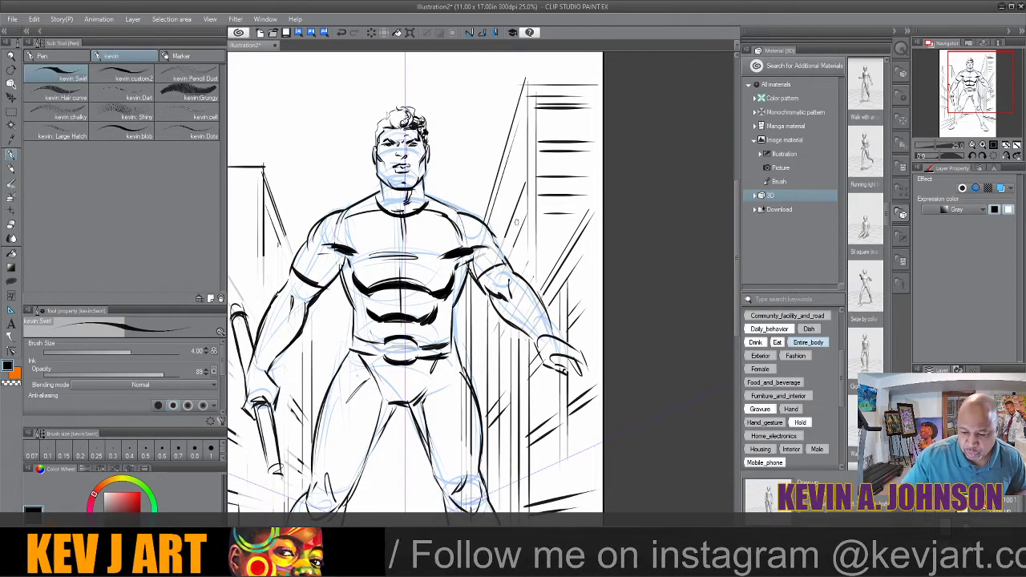
scroll(517, 222, down, 5)
scroll(463, 240, up, 3)
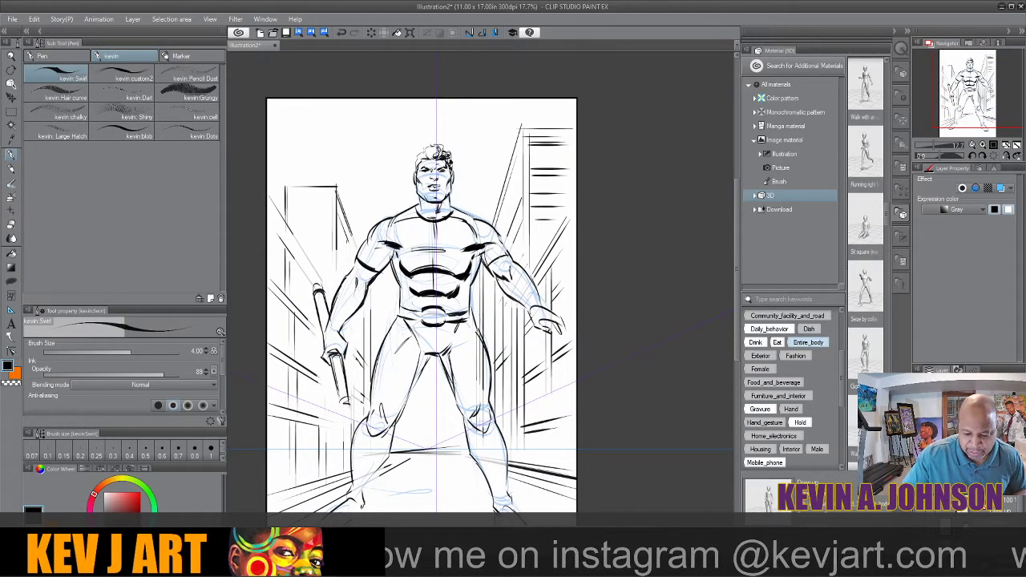
Thicken the shoulder, upper-arm and forearm outlines of the empty-handed arm at brush size 3.00
scroll(478, 348, up, 3)
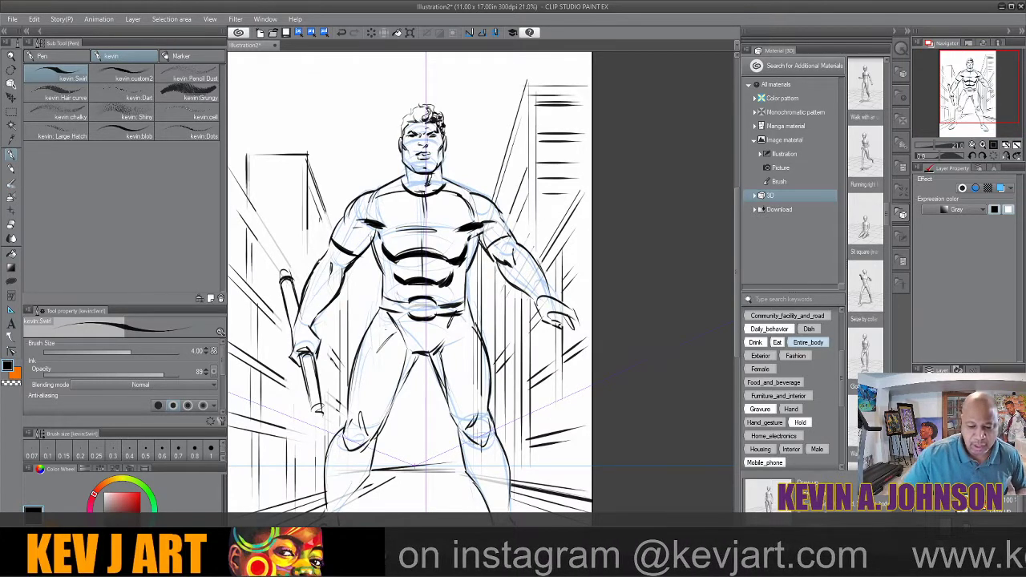
key(bracketleft)
key(bracketleft)
key(bracketleft)
key(bracketleft)
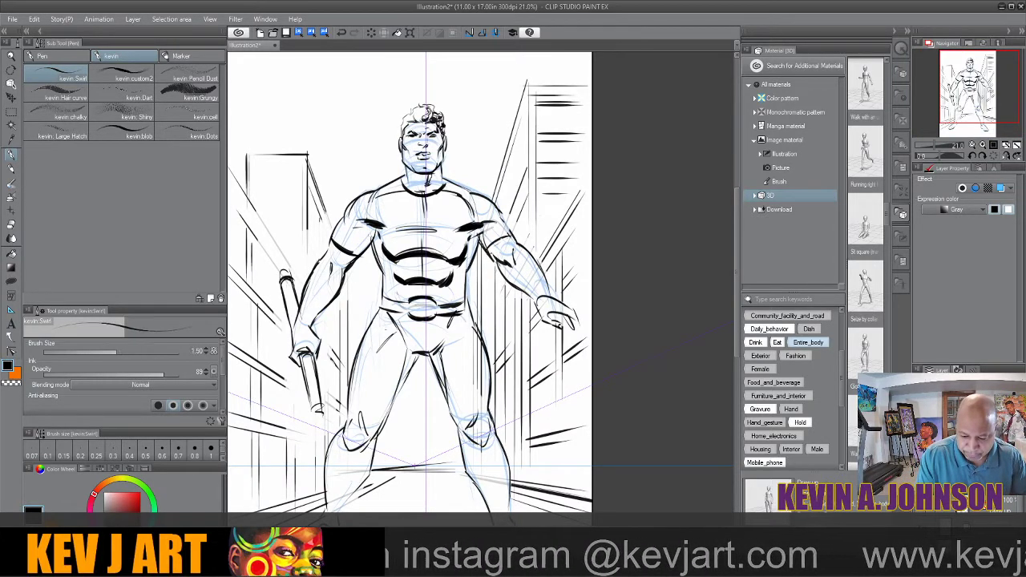
key(bracketright)
key(bracketright)
key(bracketright)
key(bracketright)
key(bracketright)
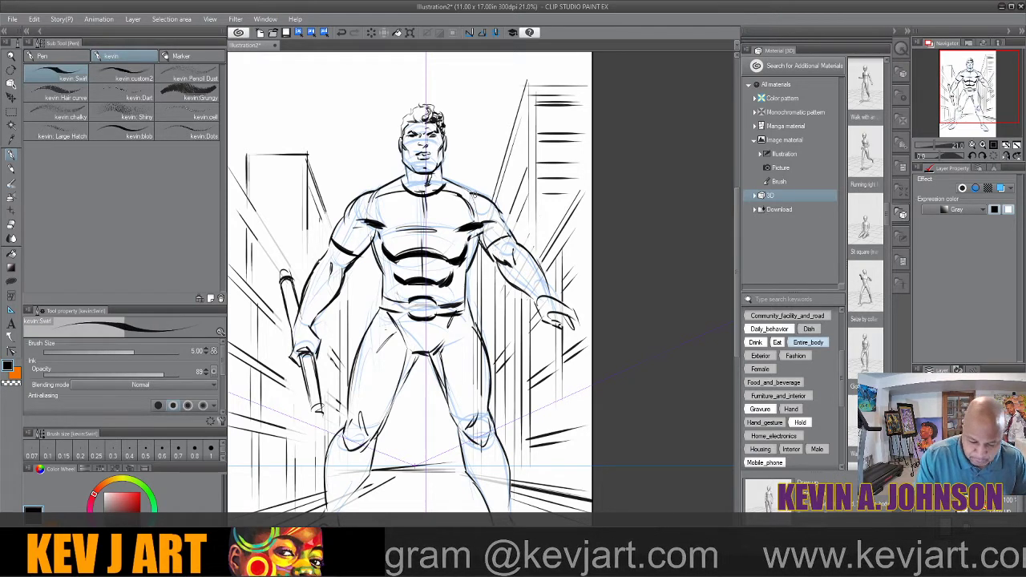
key(bracketleft)
key(bracketleft)
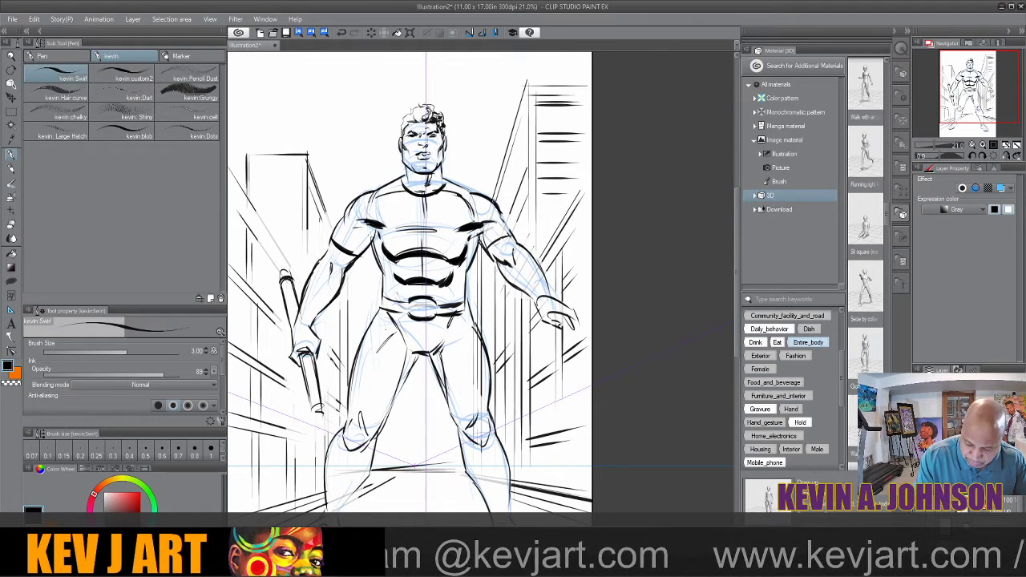
mouse_move(491, 200)
mouse_down()
mouse_move(503, 221)
mouse_move(496, 261)
mouse_move(507, 269)
mouse_up()
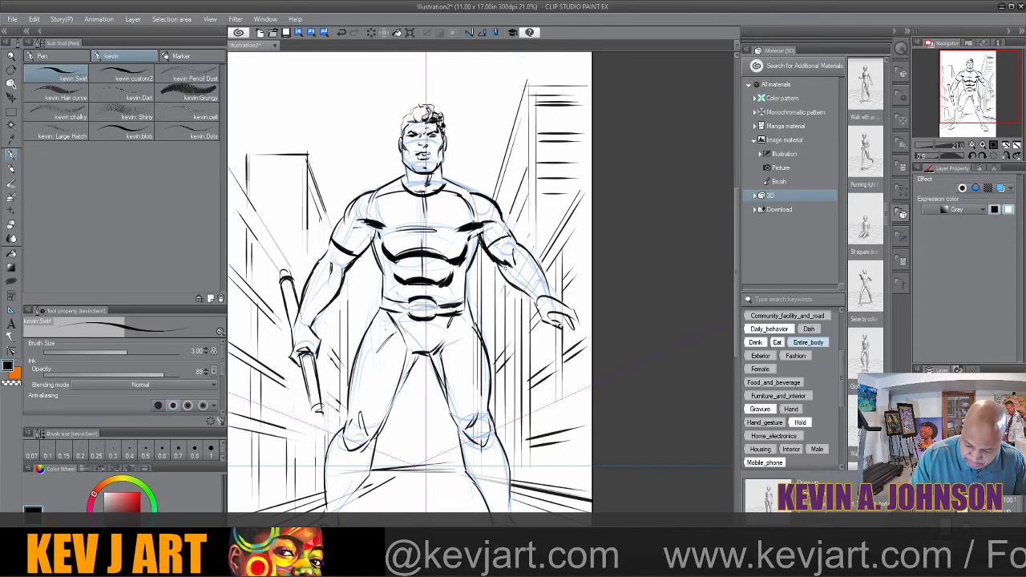
mouse_move(500, 218)
mouse_down()
mouse_move(519, 243)
mouse_move(520, 291)
mouse_move(536, 301)
mouse_up()
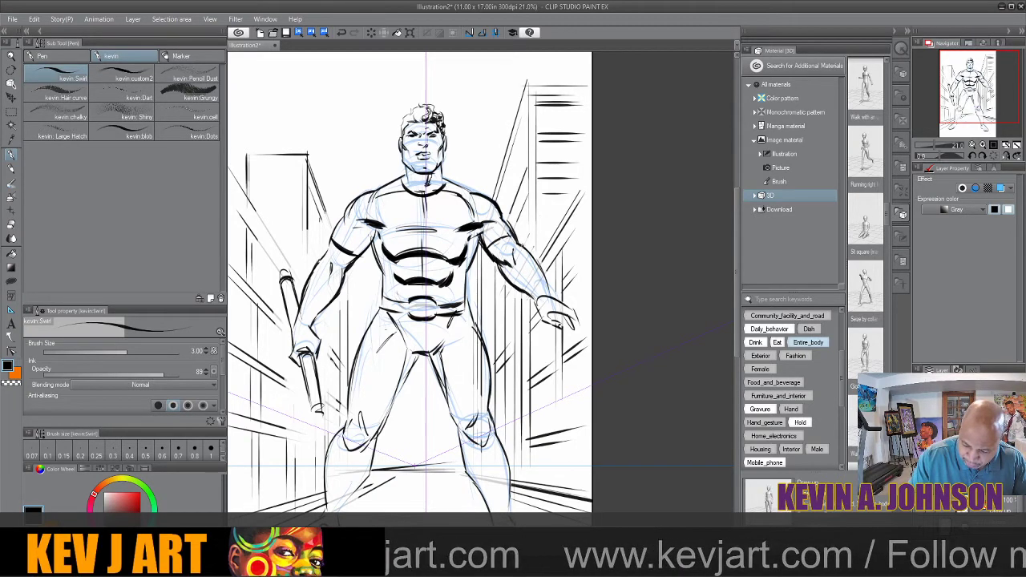
drag(520, 245, 550, 295)
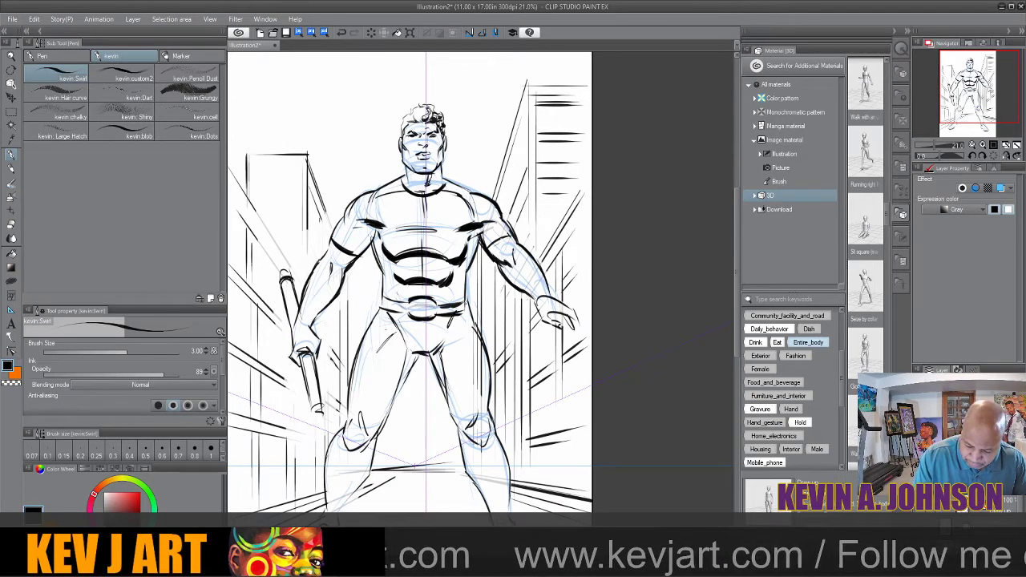
Reinforce the hip and outer thigh outlines of both legs with heavier ink strokes
drag(464, 300, 490, 379)
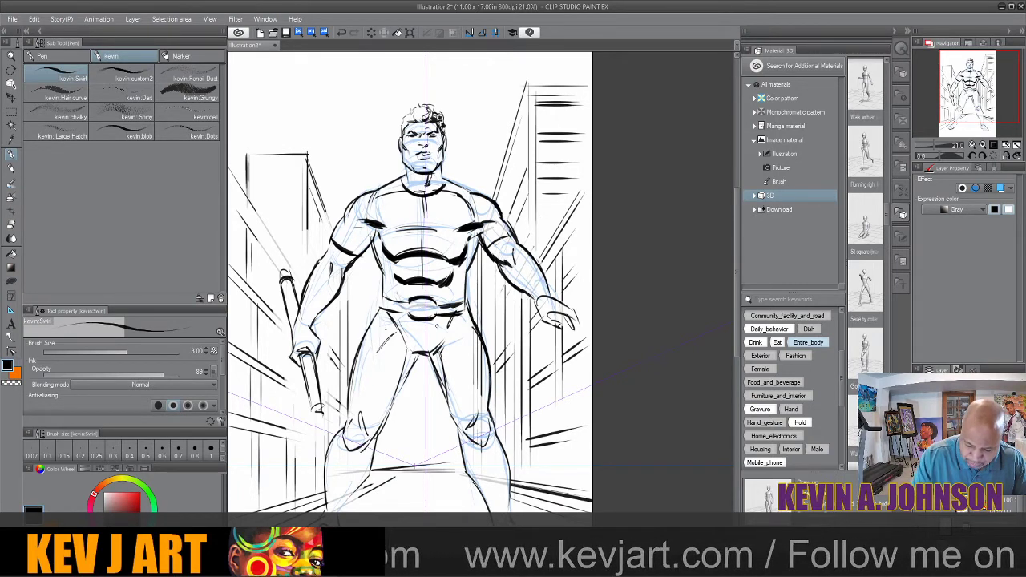
drag(382, 310, 364, 334)
drag(353, 376, 347, 416)
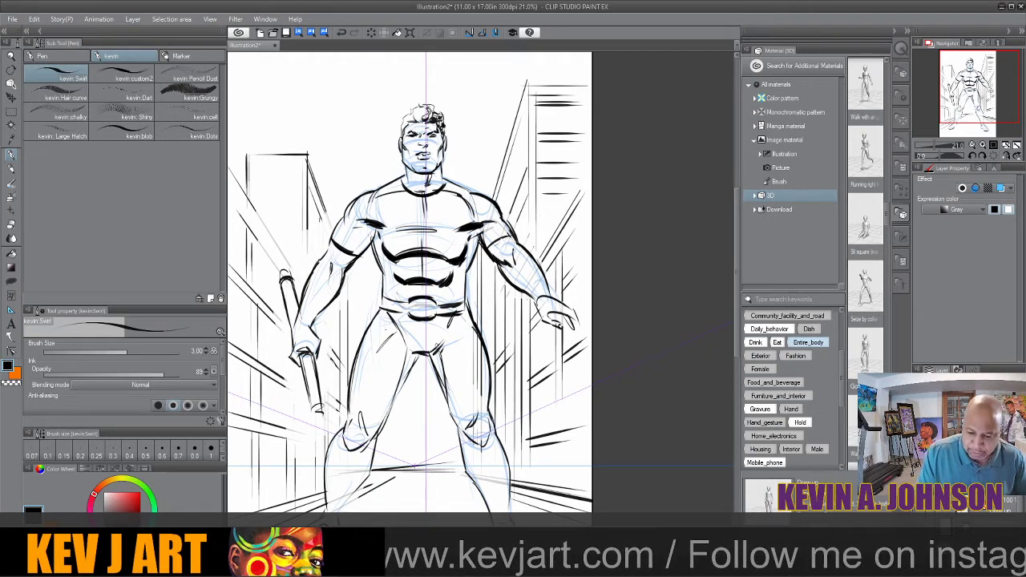
Strengthen the lines on top of both shoulders and add a black shadow on the neck below the chin
drag(346, 215, 369, 189)
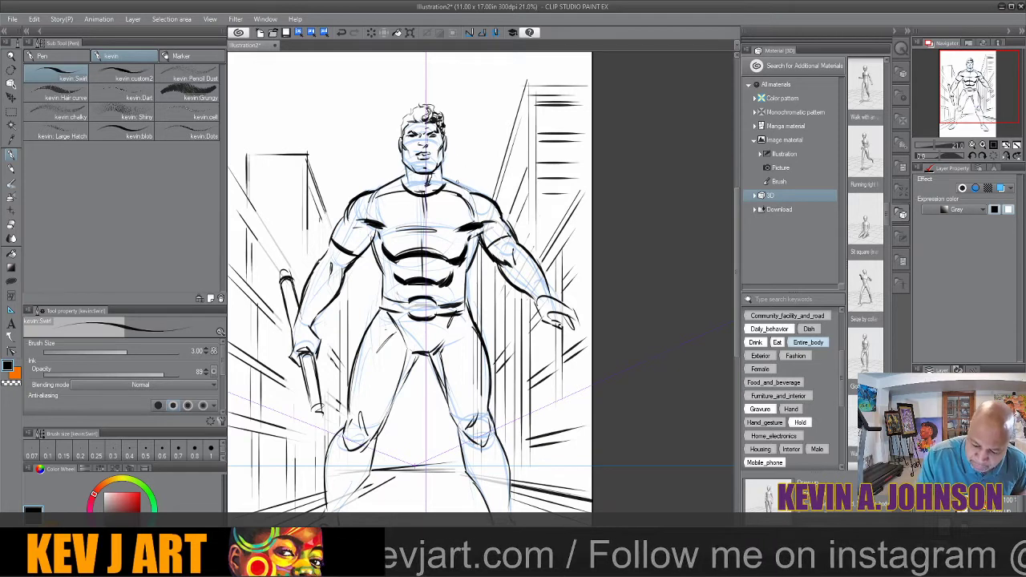
drag(449, 180, 477, 191)
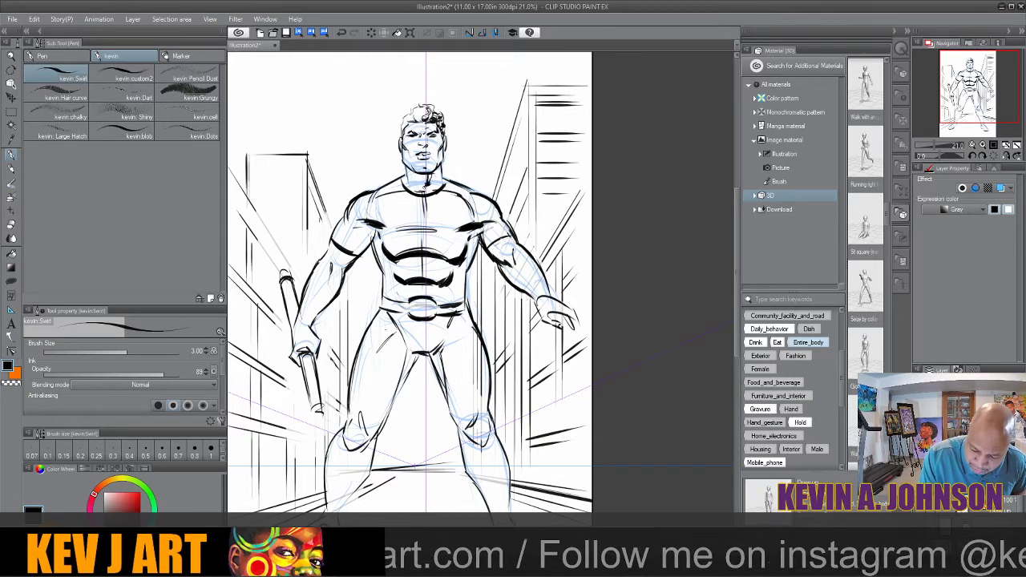
drag(406, 167, 430, 178)
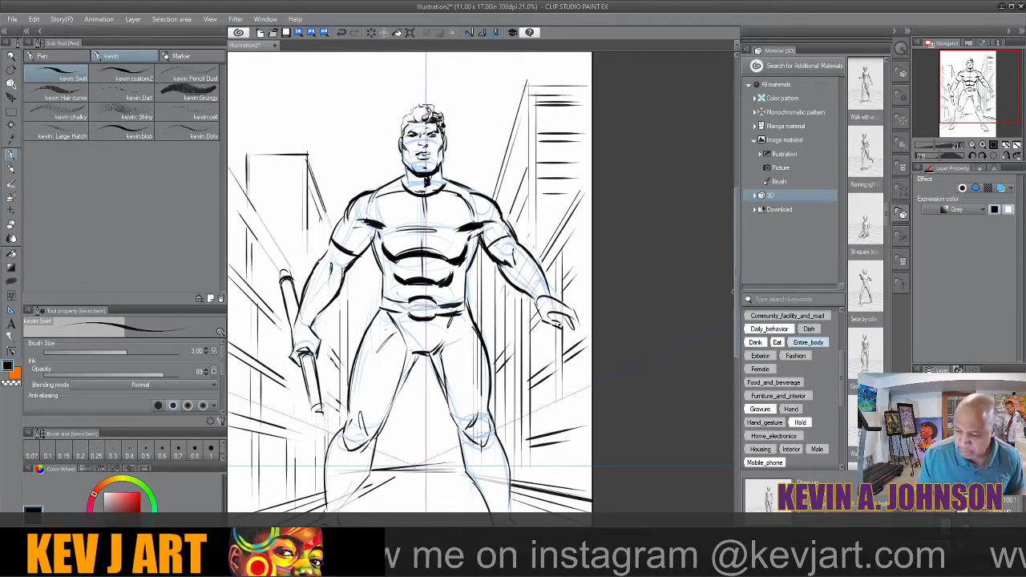
Ink a heavy shadow above the knee and darken the thigh contours of the leg on the empty-handed side
drag(734, 300, 735, 341)
drag(460, 342, 478, 315)
drag(439, 266, 490, 409)
drag(486, 374, 489, 405)
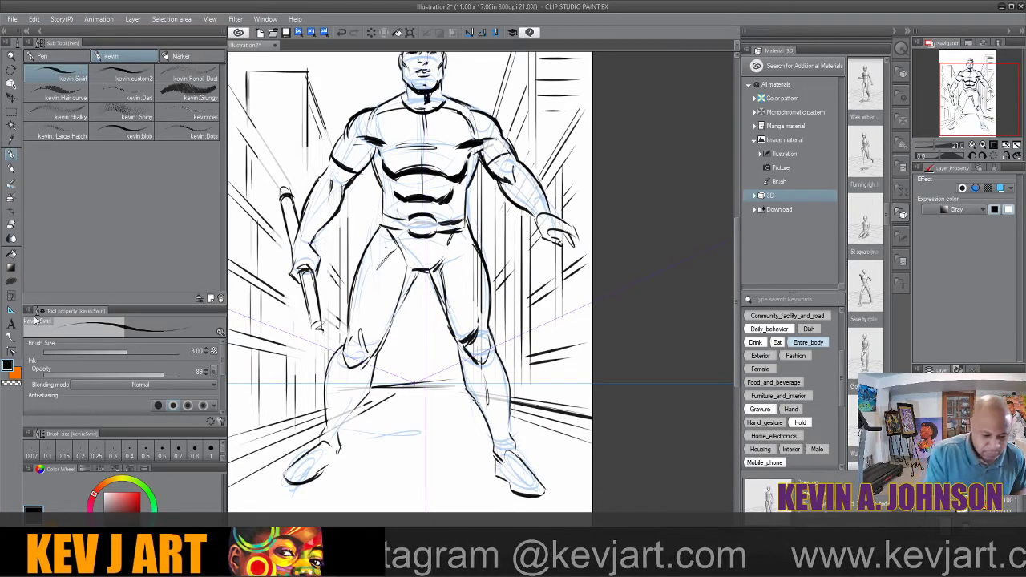
Erase stray ink lines around the ankle on the baton side with the Hard eraser at size 7.00
key(e)
key(])
key(])
key(])
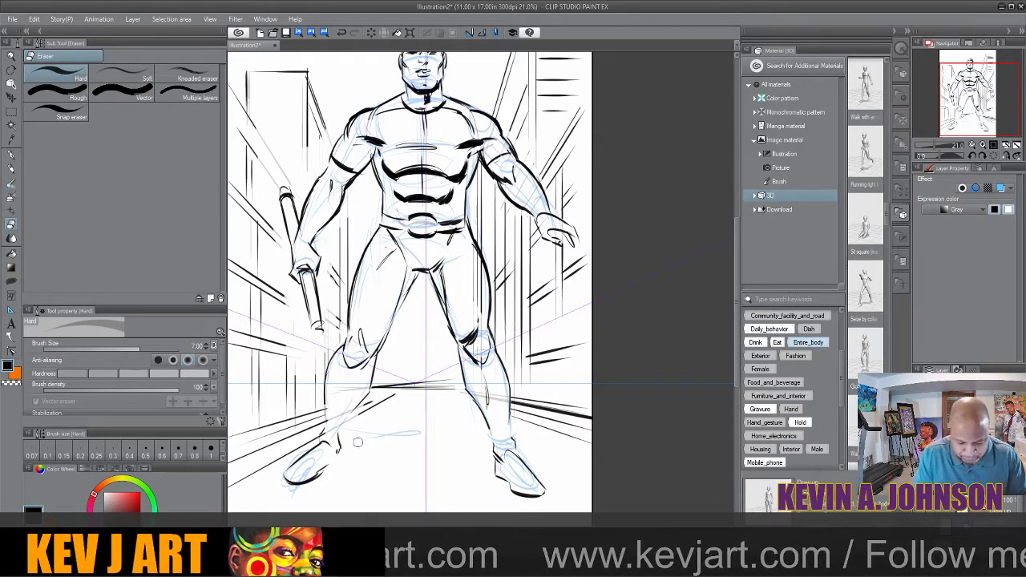
mouse_move(330, 422)
mouse_down()
mouse_move(324, 409)
mouse_move(321, 421)
mouse_up()
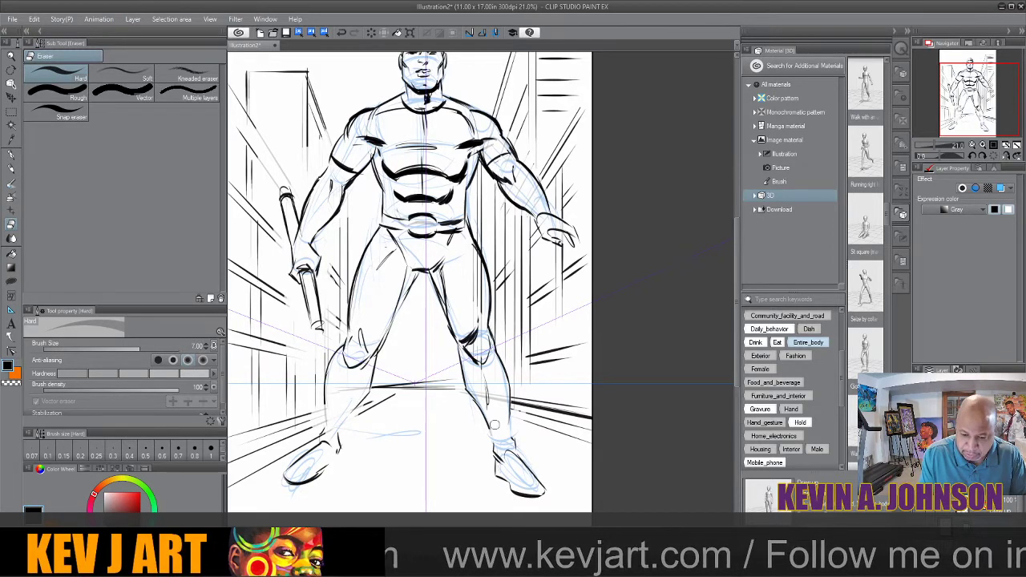
Ink boot cuffs around both ankles and firm up the baton-side lower leg with the kevin:Swirl brush
click(11, 155)
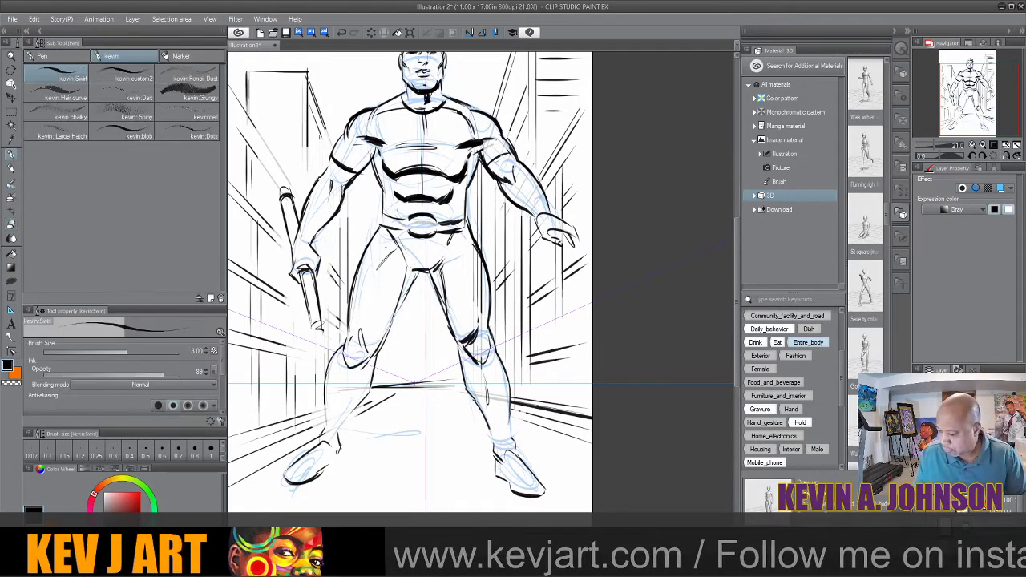
mouse_move(489, 443)
mouse_down()
mouse_move(519, 455)
mouse_move(489, 427)
mouse_move(510, 445)
mouse_up()
mouse_move(319, 413)
mouse_down()
mouse_move(335, 425)
mouse_move(318, 439)
mouse_move(344, 442)
mouse_move(349, 418)
mouse_up()
drag(365, 390, 352, 415)
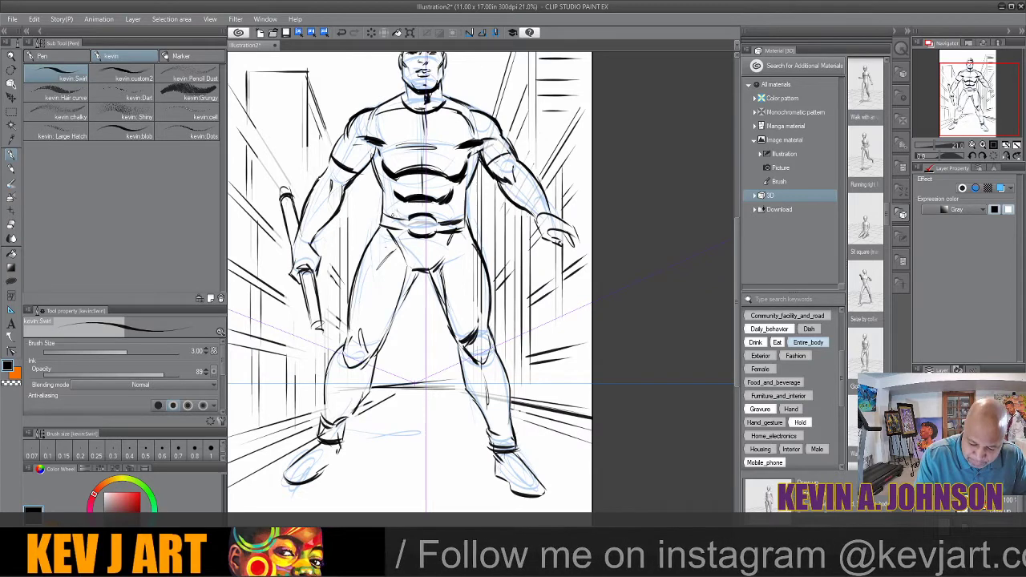
Ink a belt loop on each side of the buckle and strengthen the crease line at the hip
click(12, 225)
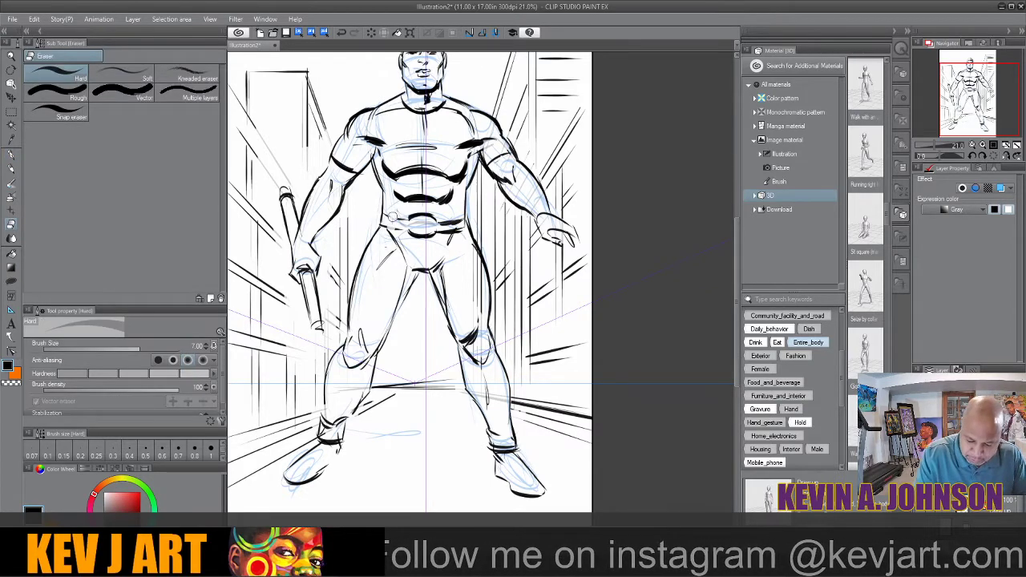
click(12, 157)
drag(387, 226, 397, 233)
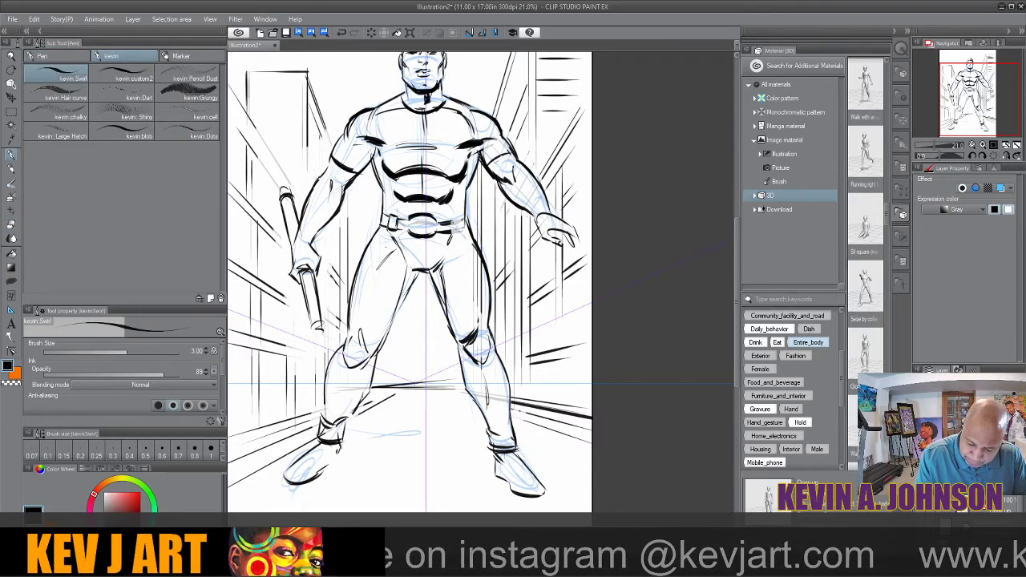
mouse_move(454, 216)
mouse_down()
mouse_move(453, 234)
mouse_move(462, 230)
mouse_move(445, 261)
mouse_up()
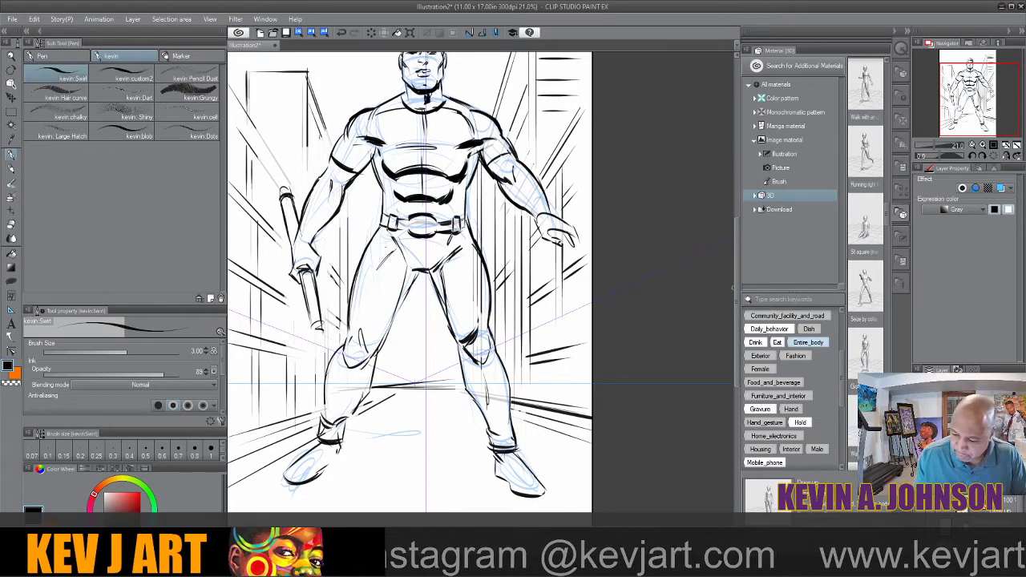
Add short hatching strokes at the centre of the chest and contour lines inside the baton-side lower leg
drag(735, 295, 728, 240)
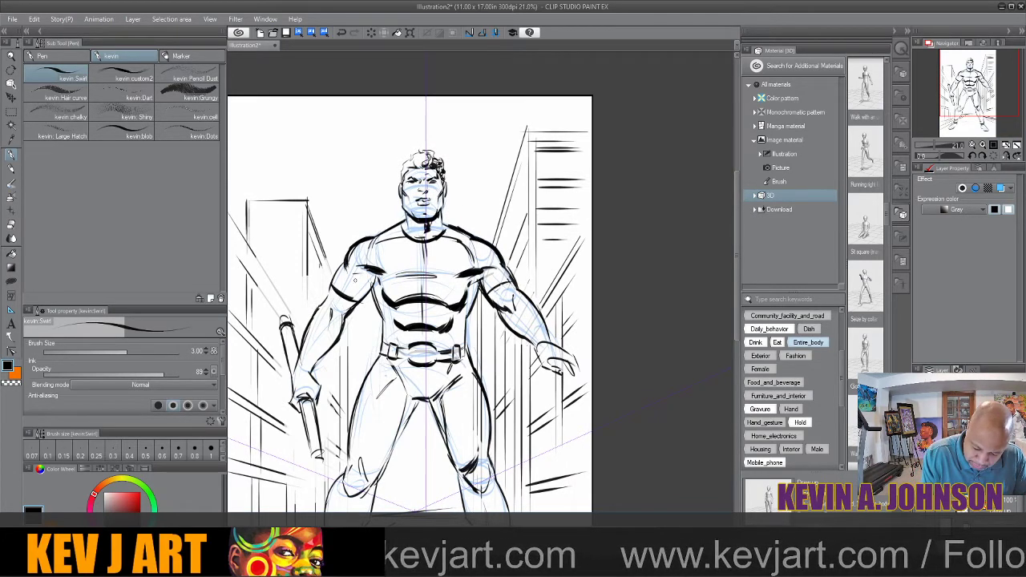
drag(433, 296, 496, 297)
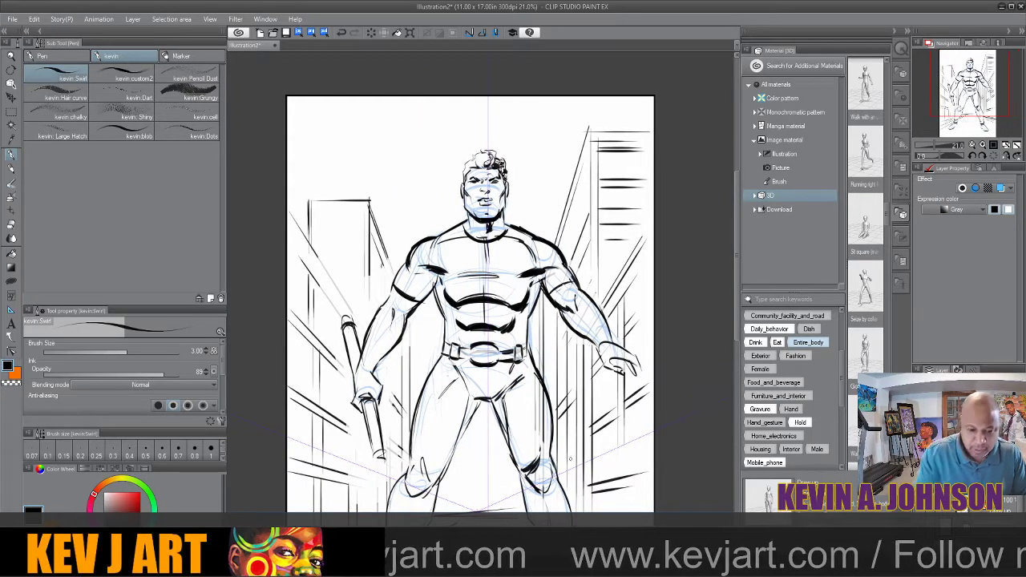
click(211, 20)
click(231, 46)
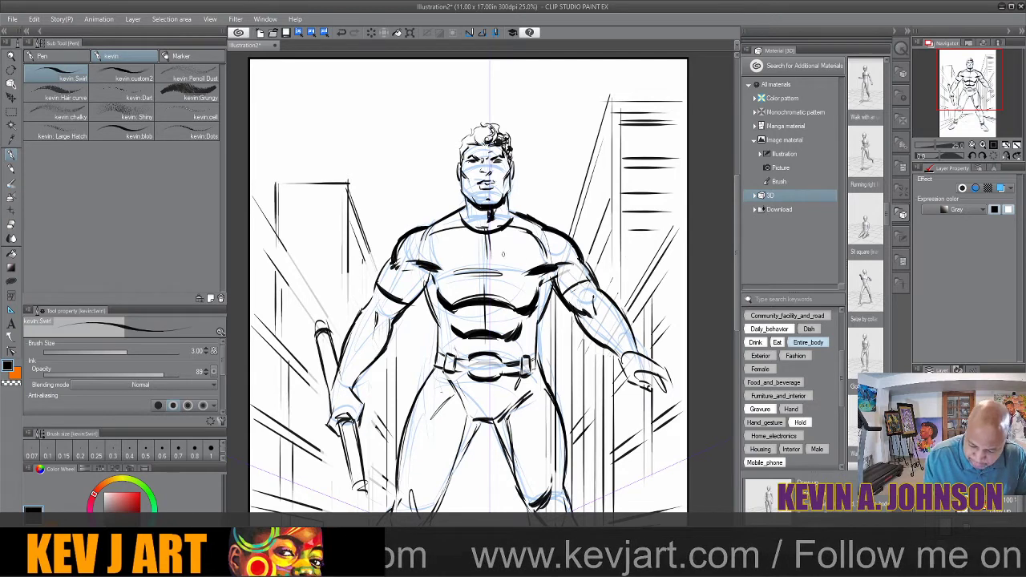
mouse_move(479, 275)
mouse_down()
mouse_move(498, 257)
mouse_move(567, 265)
mouse_up()
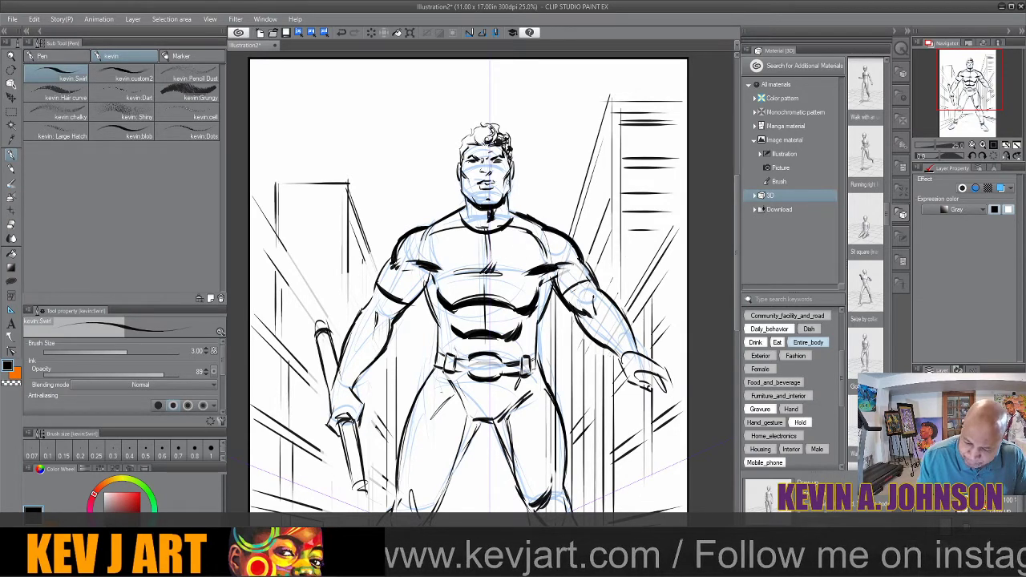
drag(466, 196, 474, 217)
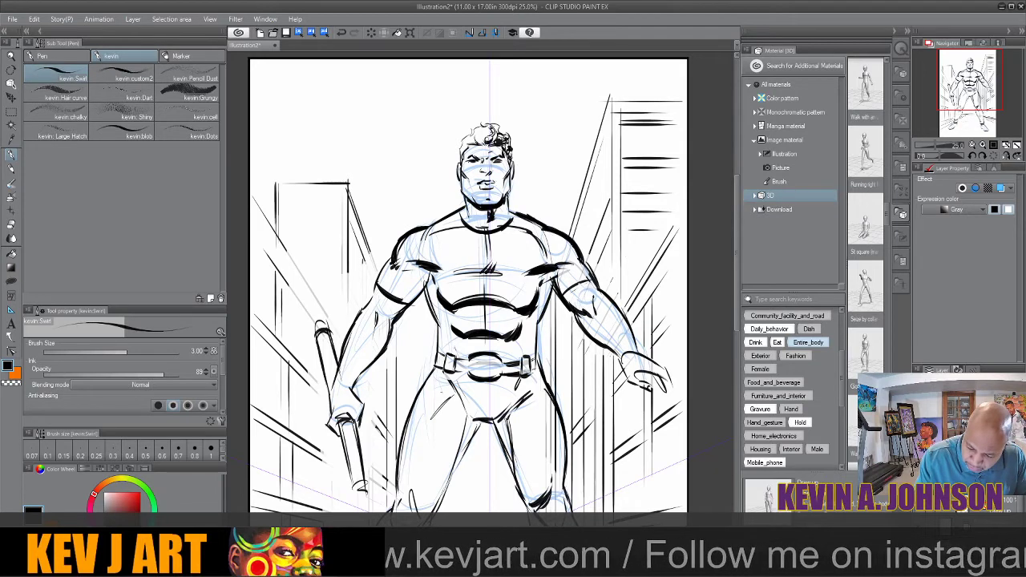
drag(737, 234, 730, 327)
mouse_move(409, 348)
mouse_down()
mouse_move(400, 411)
mouse_move(375, 441)
mouse_move(374, 454)
mouse_move(384, 437)
mouse_move(369, 459)
mouse_up()
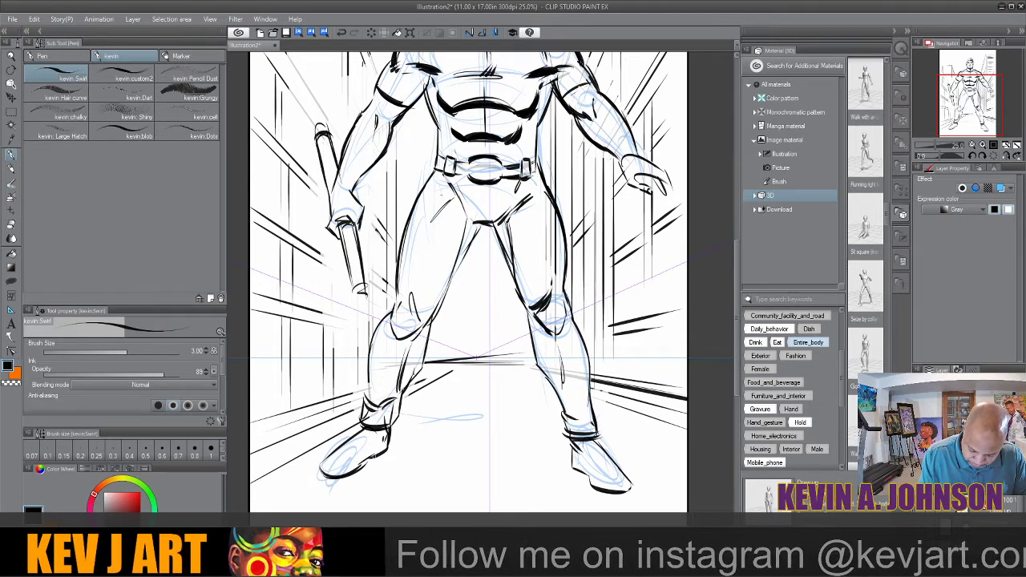
Fill the street foreground below the ankles with solid black using Lasso fill, down to the page's bottom edge
click(210, 18)
click(245, 51)
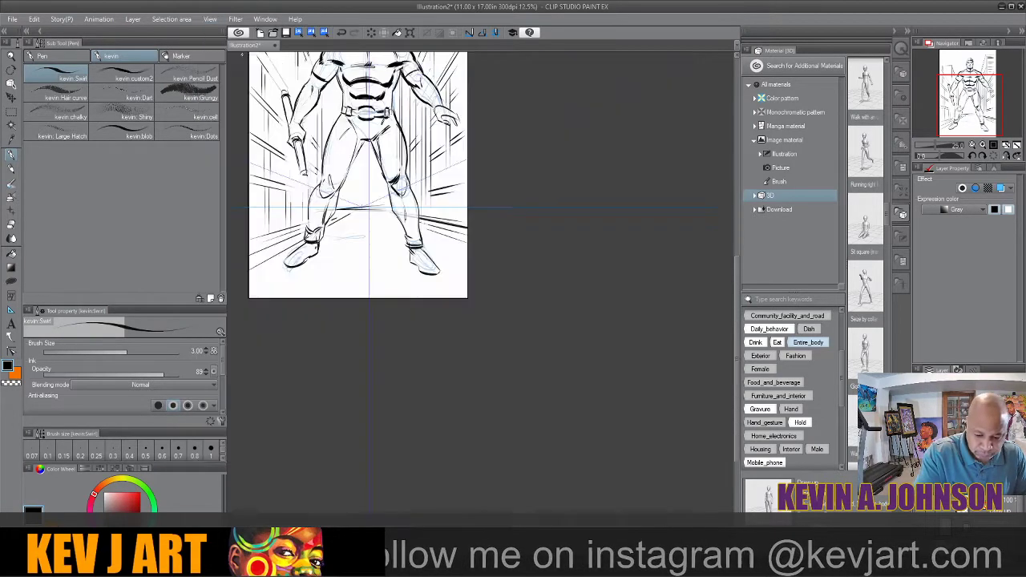
drag(565, 531, 516, 532)
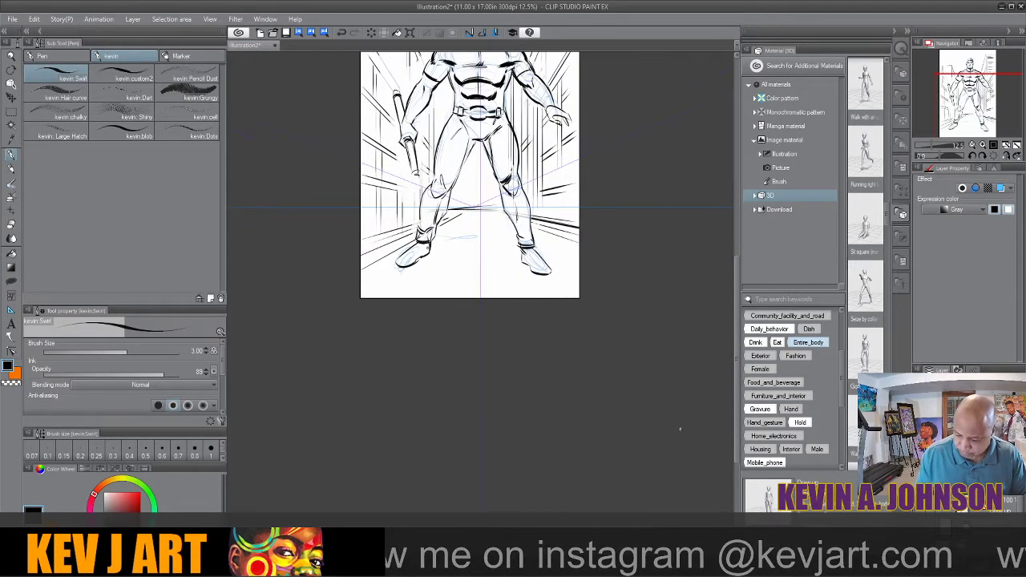
drag(736, 379, 733, 340)
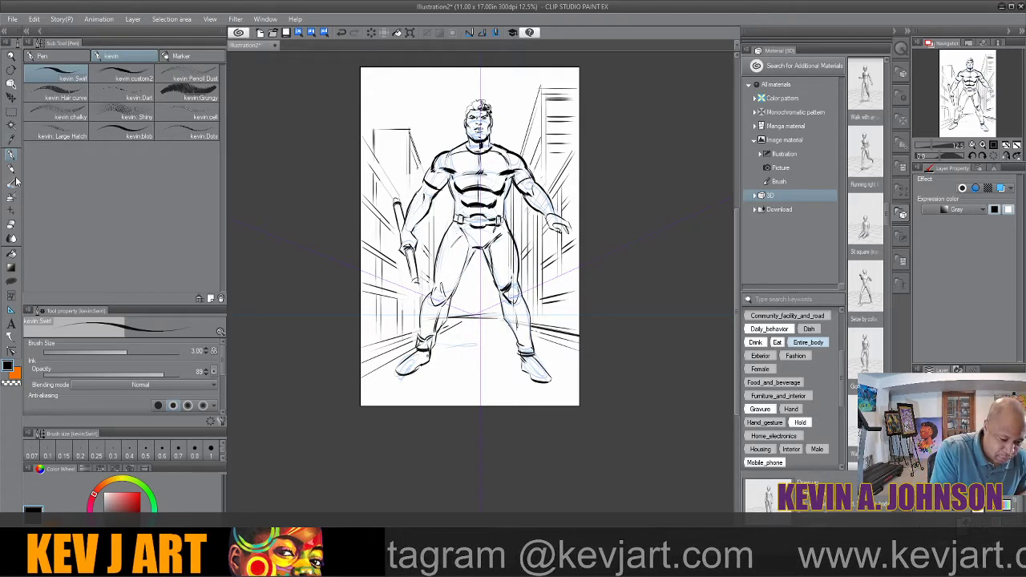
click(14, 282)
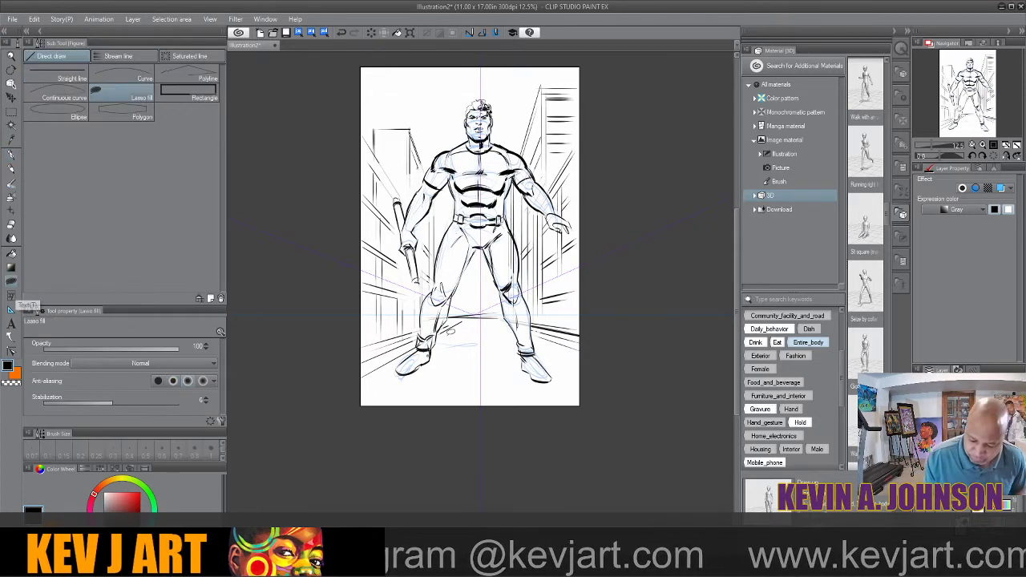
mouse_move(441, 337)
mouse_down()
mouse_move(363, 381)
mouse_move(349, 405)
mouse_move(612, 402)
mouse_move(549, 356)
mouse_move(443, 337)
mouse_up()
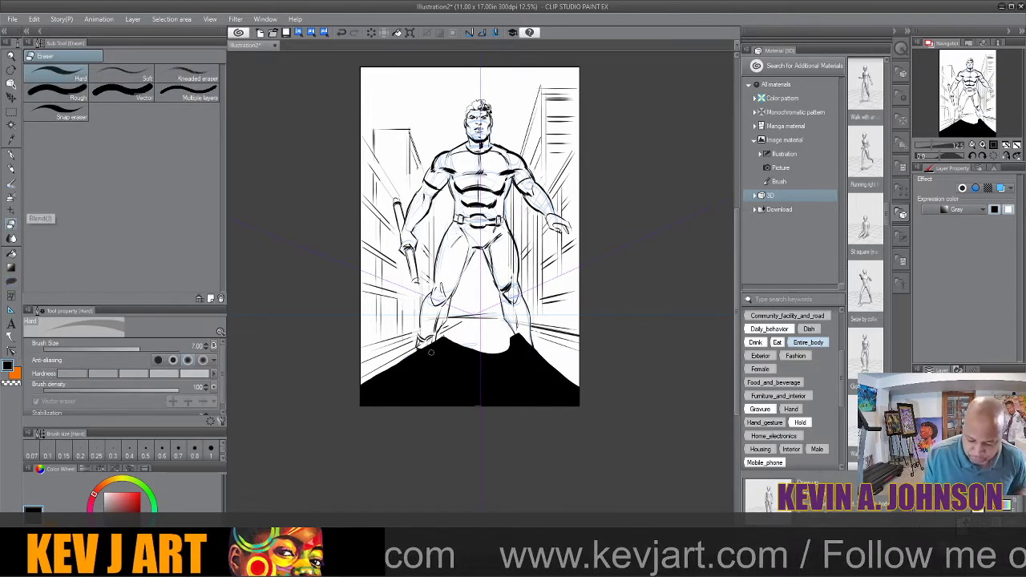
Erase the black fill from both boots and carve ragged white patches along its edges at eraser size 10.00
key(bracketright)
key(bracketright)
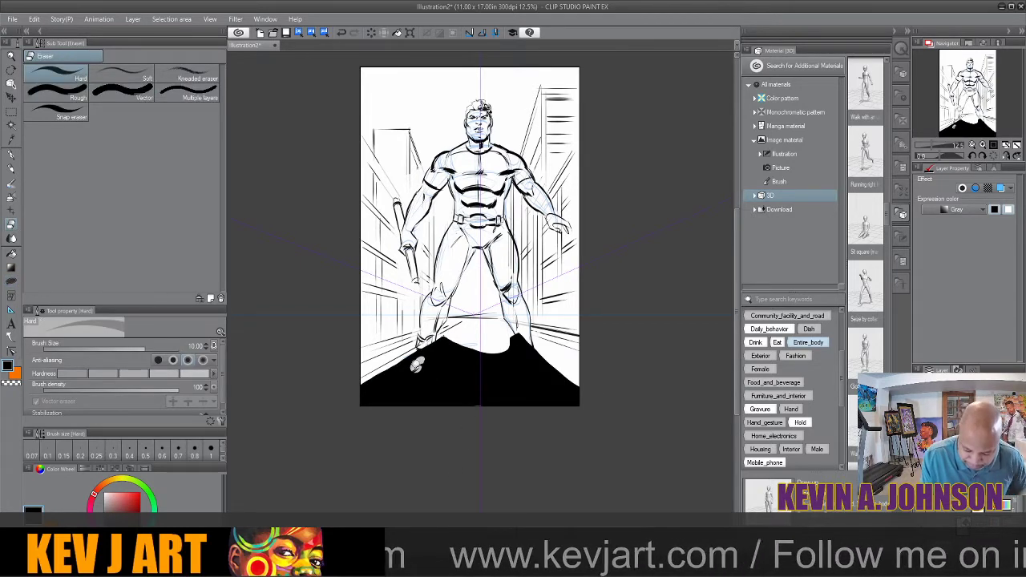
mouse_move(416, 365)
mouse_down()
mouse_move(405, 366)
mouse_move(434, 344)
mouse_move(398, 368)
mouse_move(433, 349)
mouse_up()
mouse_move(521, 335)
mouse_down()
mouse_move(489, 342)
mouse_move(524, 331)
mouse_move(453, 348)
mouse_move(514, 339)
mouse_move(525, 351)
mouse_move(546, 347)
mouse_move(443, 349)
mouse_move(393, 368)
mouse_up()
mouse_move(533, 356)
mouse_down()
mouse_move(416, 406)
mouse_move(472, 401)
mouse_move(433, 402)
mouse_move(419, 398)
mouse_move(421, 386)
mouse_move(446, 405)
mouse_move(372, 409)
mouse_move(462, 402)
mouse_move(387, 402)
mouse_move(461, 392)
mouse_up()
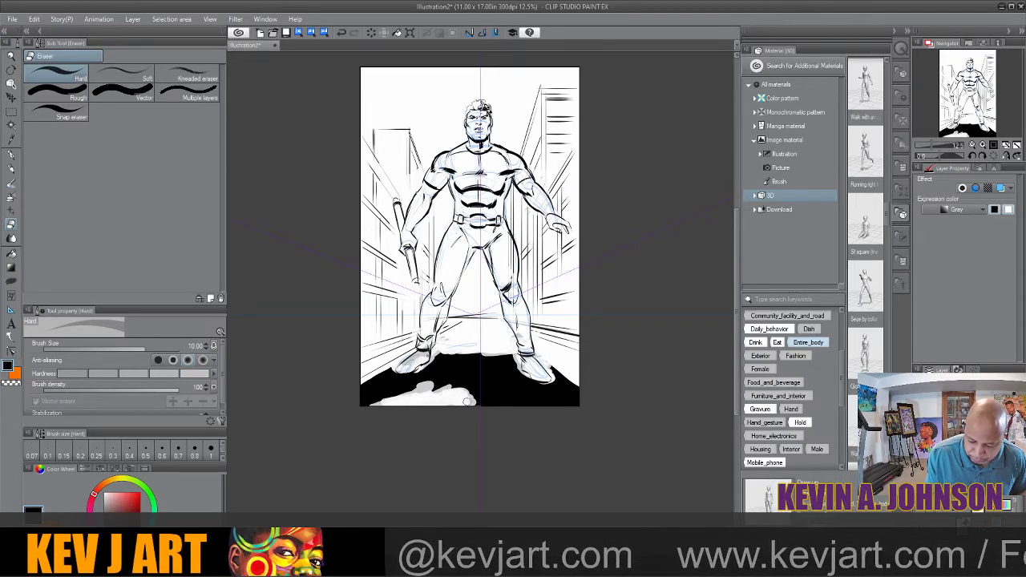
mouse_move(523, 406)
mouse_down()
mouse_move(513, 401)
mouse_move(531, 403)
mouse_up()
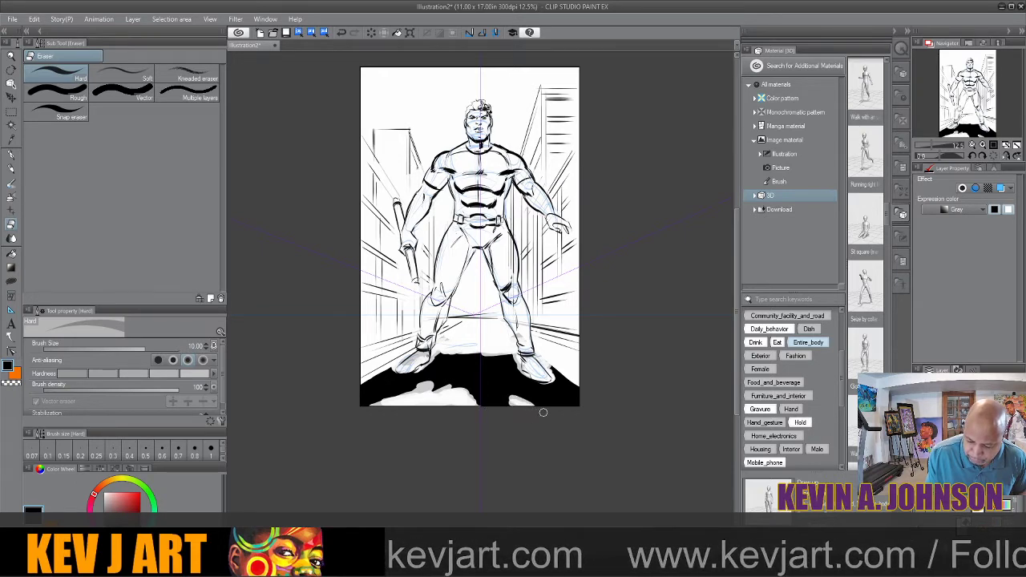
drag(558, 372, 578, 385)
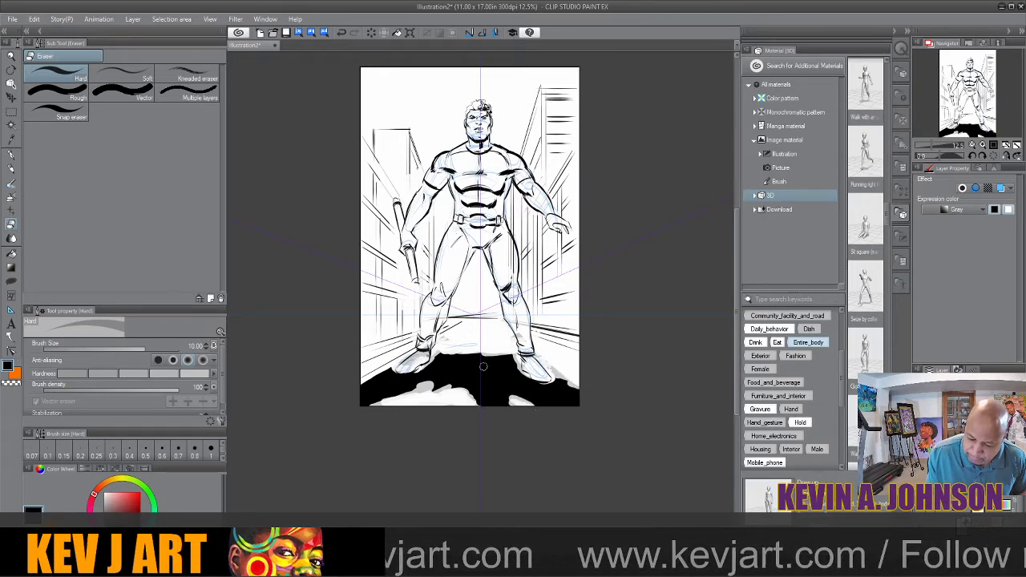
Erase along the black fill's upper edge between the boots, and streak thin white lines across the black foreground with kevin:Swirl at size 2.00
drag(451, 358, 509, 354)
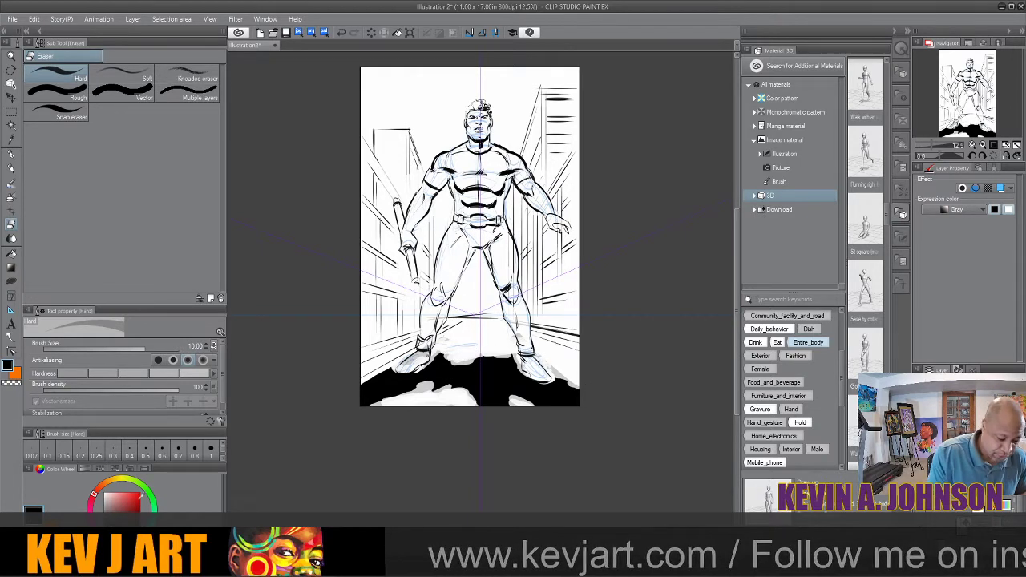
key(x)
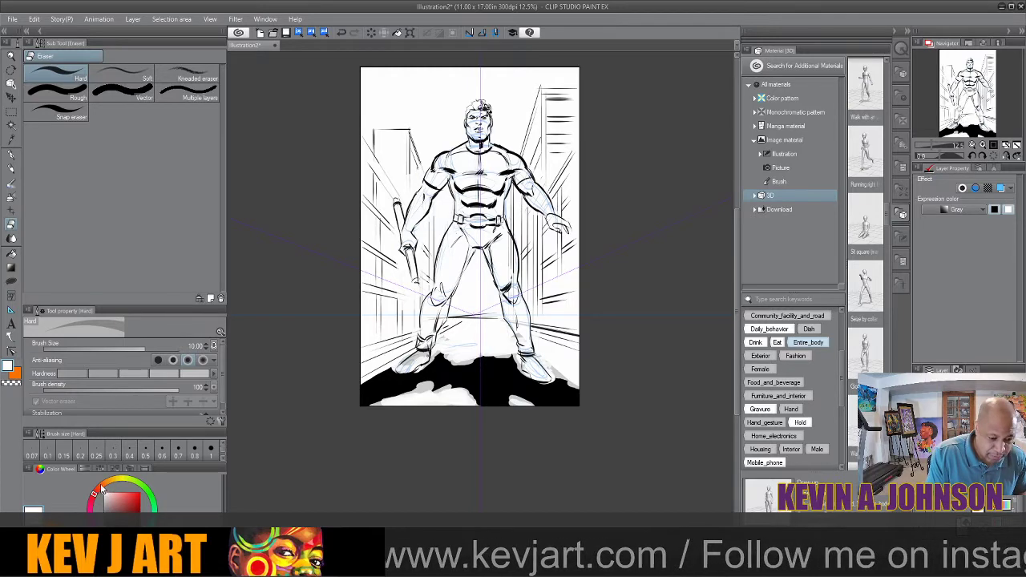
click(12, 155)
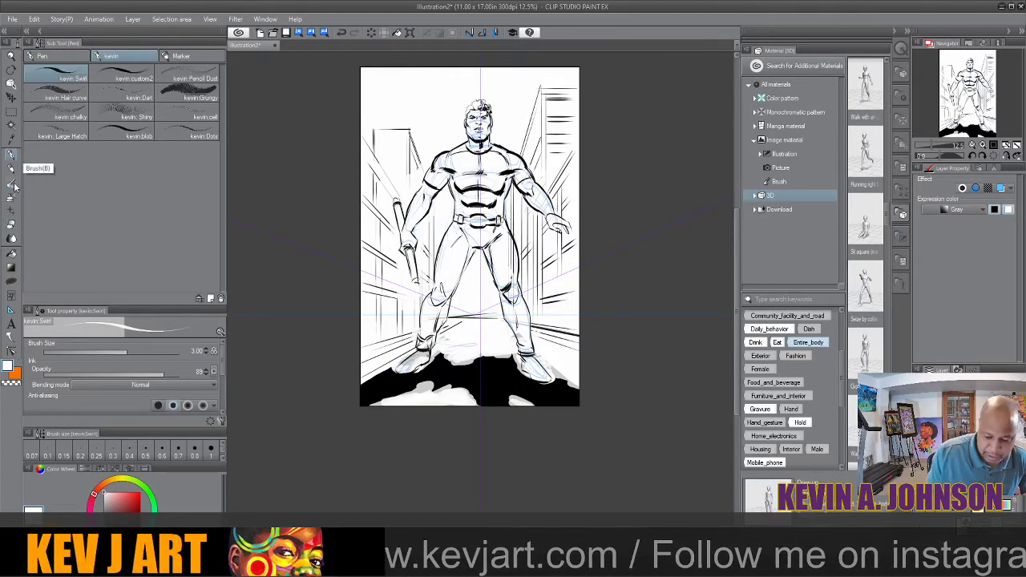
click(210, 19)
click(236, 49)
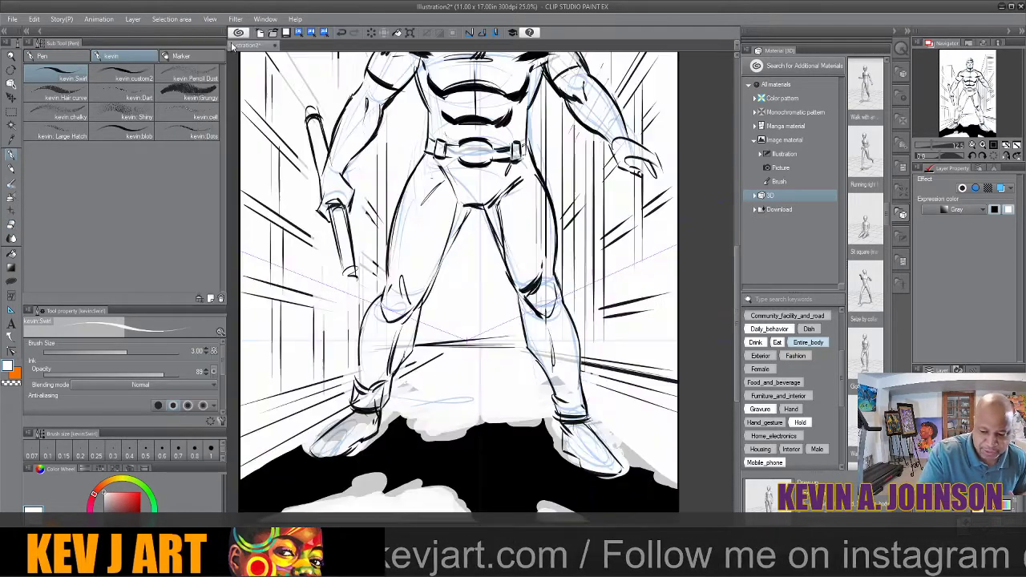
scroll(734, 350, down, 2)
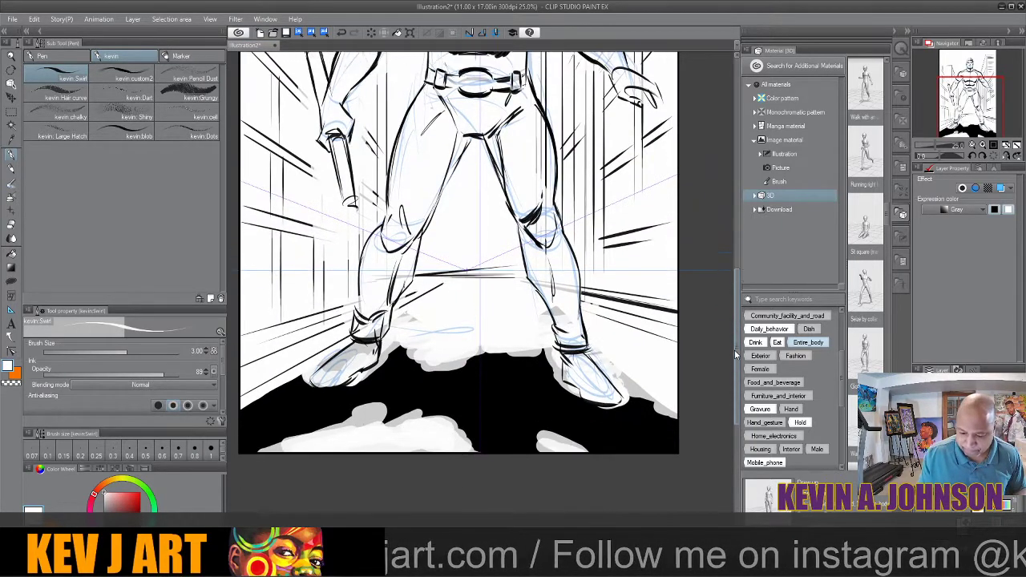
key(bracketleft)
key(bracketleft)
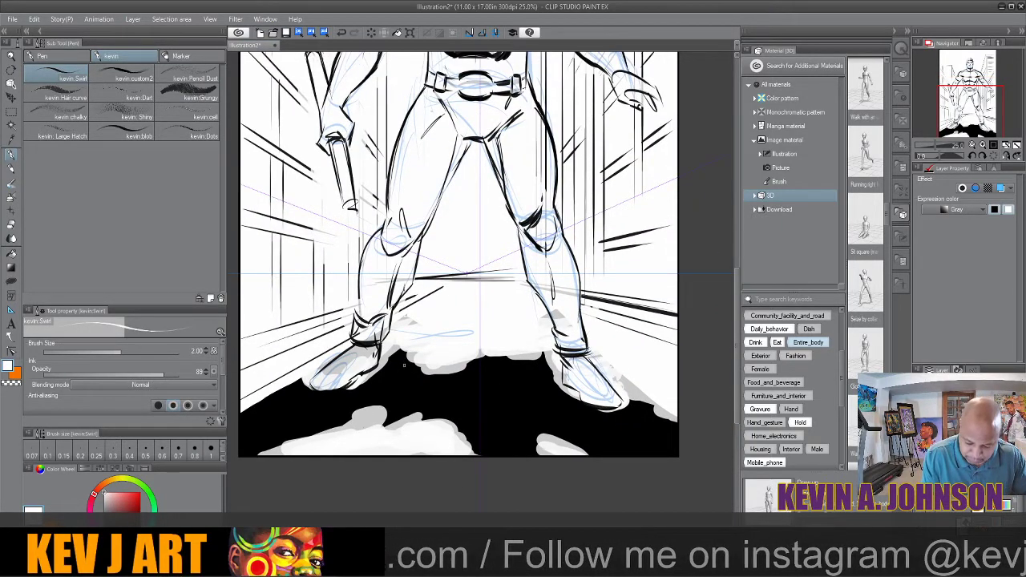
drag(414, 363, 391, 386)
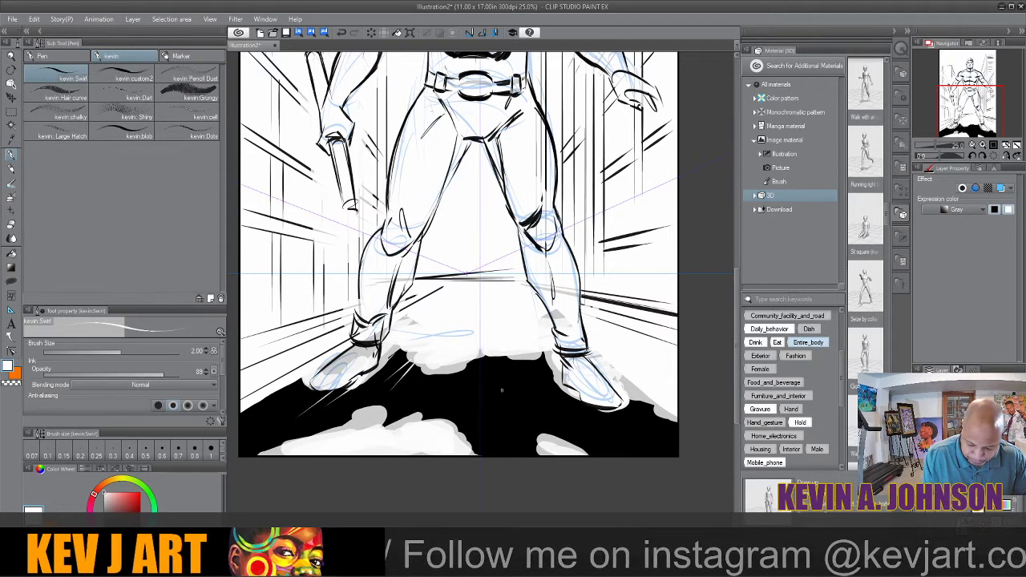
mouse_move(526, 360)
mouse_down()
mouse_move(554, 396)
mouse_move(601, 427)
mouse_move(638, 440)
mouse_move(653, 430)
mouse_up()
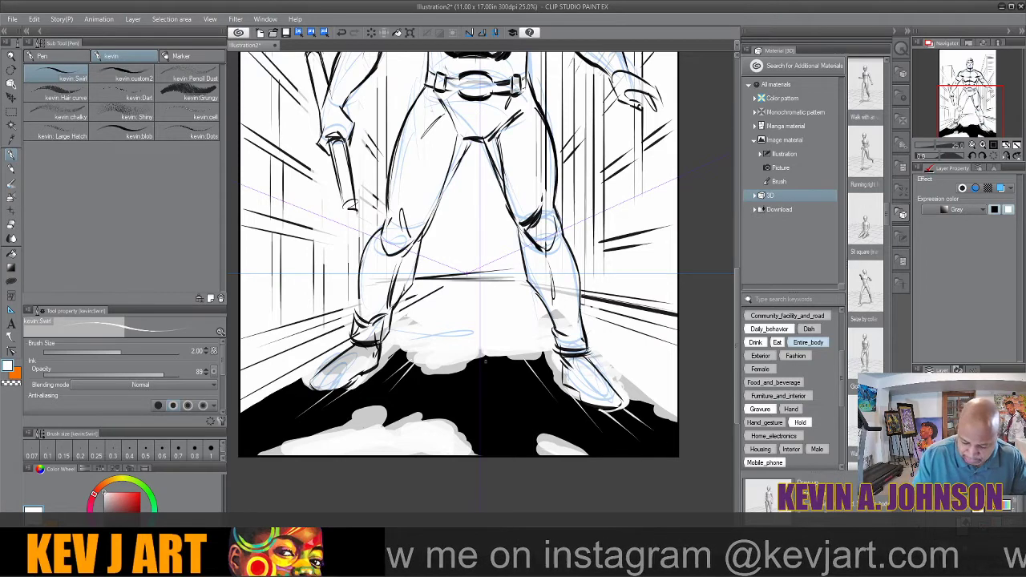
drag(486, 362, 490, 405)
Add black hatching to the hip crease and torso muscle shadows, and darken the belt and buckle outlines
drag(735, 309, 733, 253)
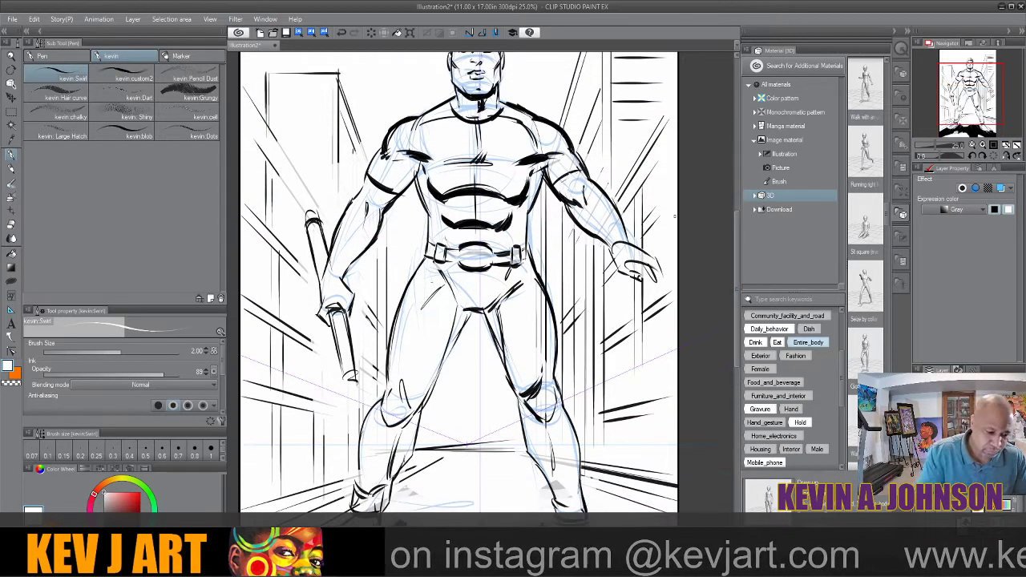
key(x)
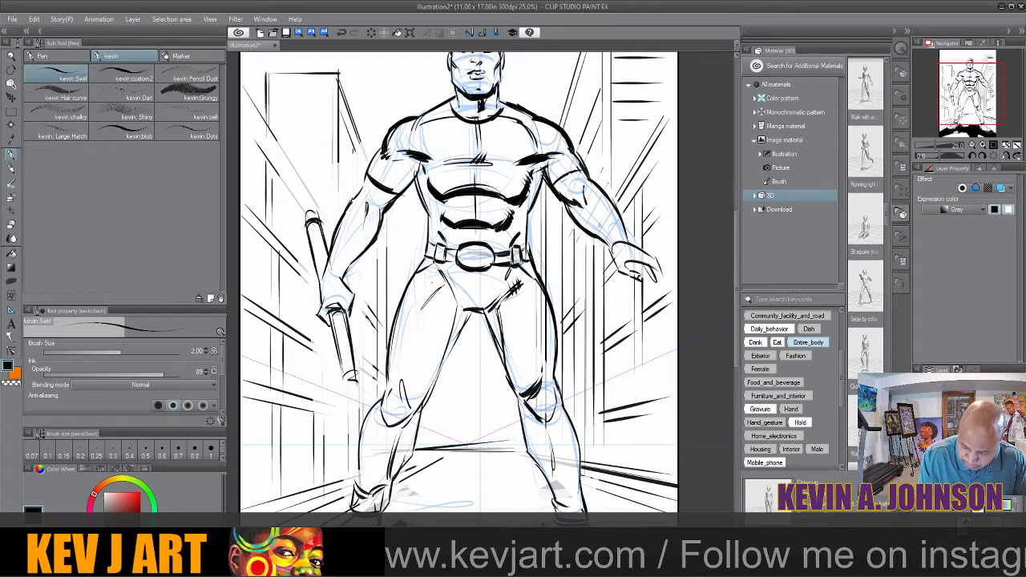
scroll(735, 252, up, 3)
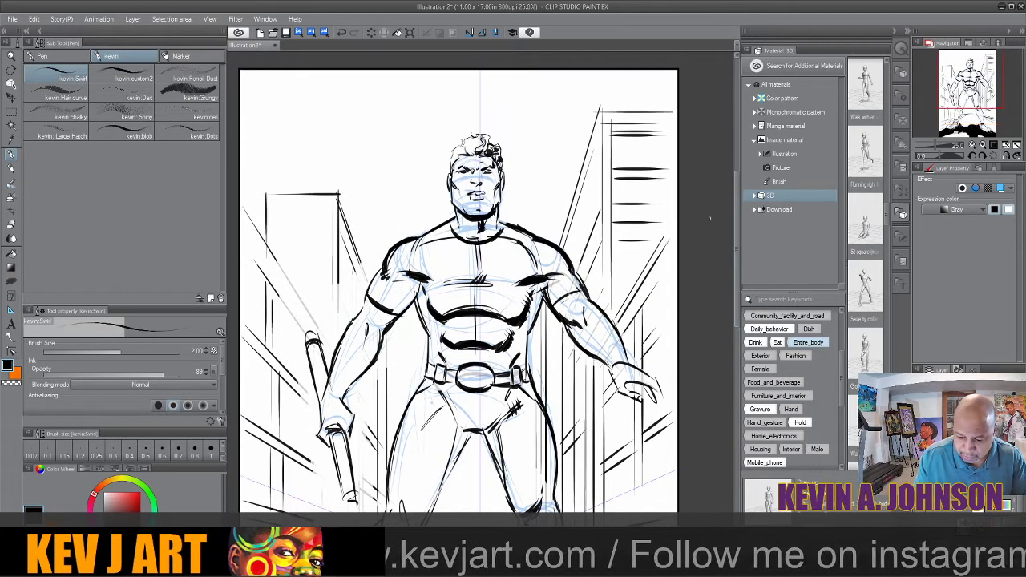
Clear the centre of the upper chest and ink a small horned, spiked emblem there
click(10, 224)
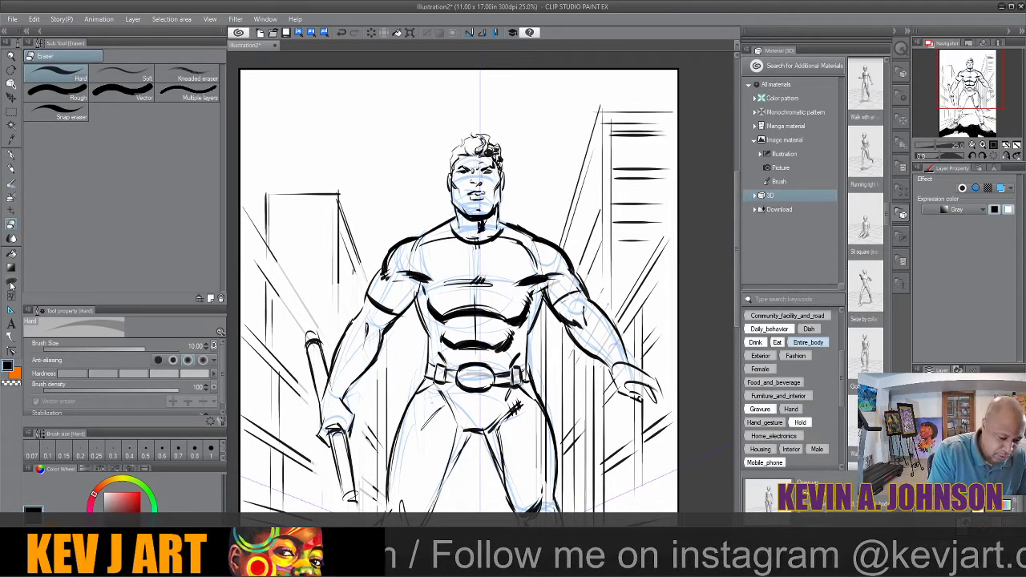
click(11, 156)
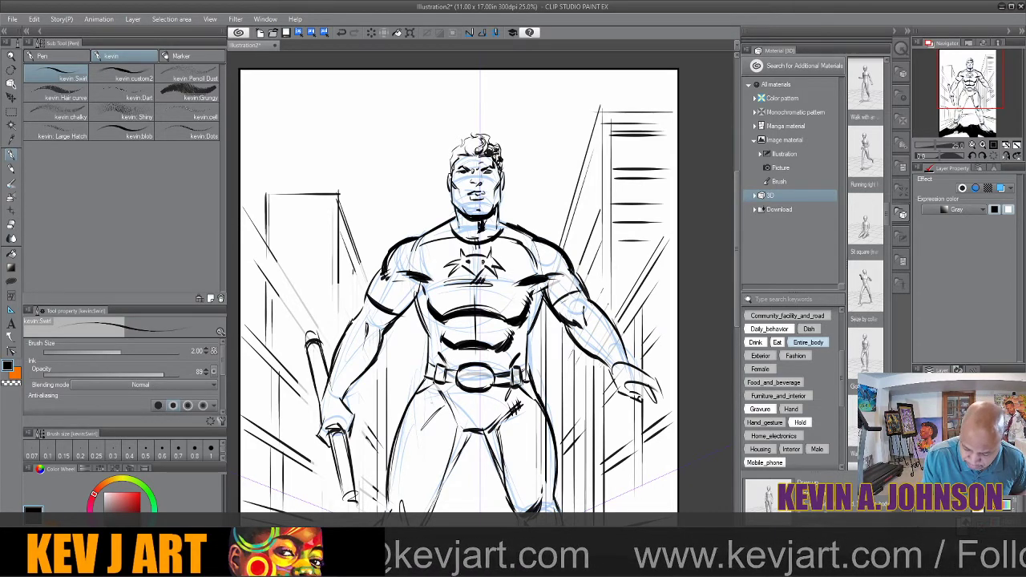
click(211, 19)
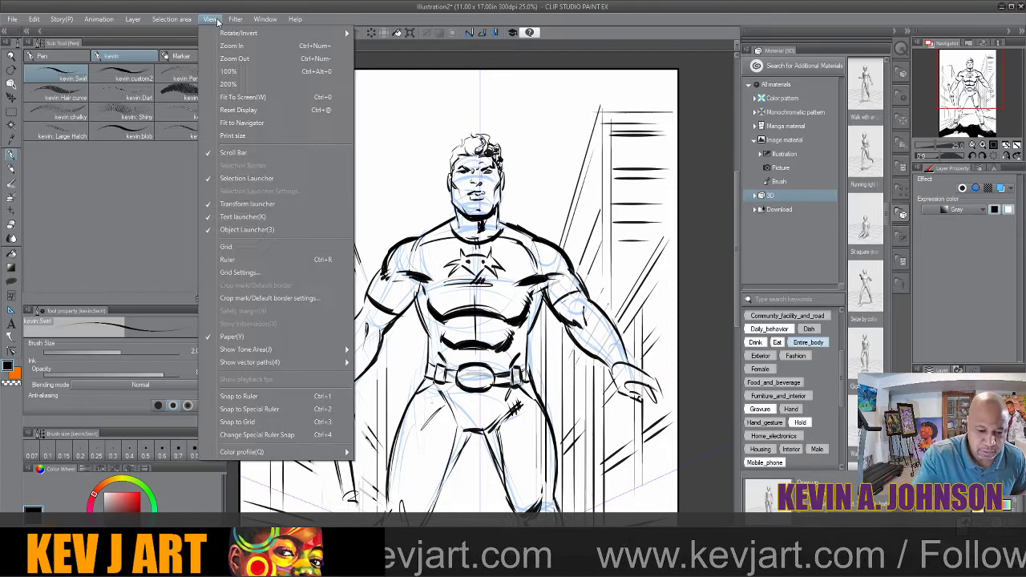
click(243, 53)
drag(545, 551, 506, 552)
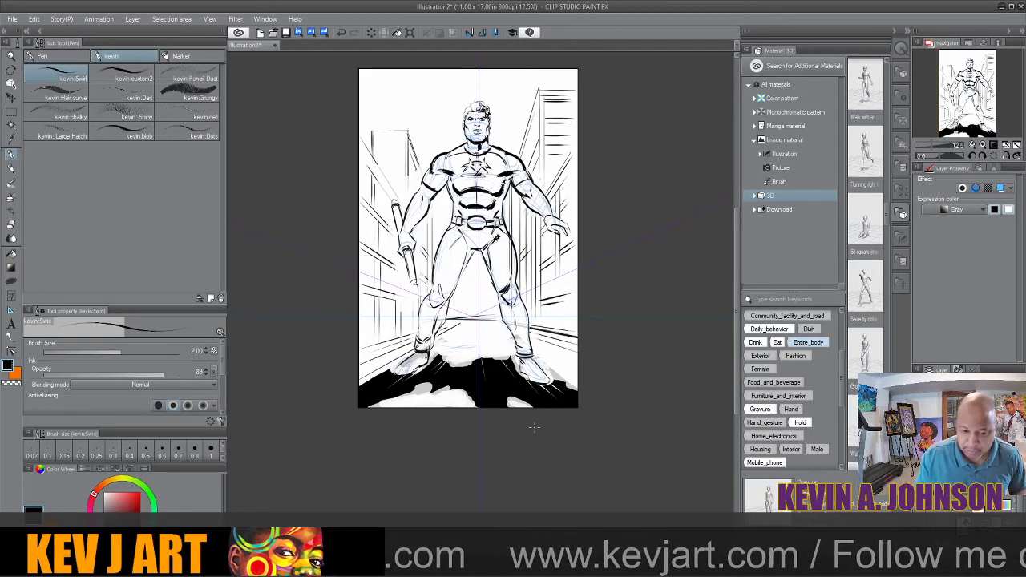
Redraw the baton as a bat, with a longer, thicker barrel below the fist and a rounded knob on the handle
click(210, 18)
click(245, 41)
mouse_move(733, 285)
mouse_down()
mouse_move(731, 230)
mouse_move(736, 266)
mouse_up()
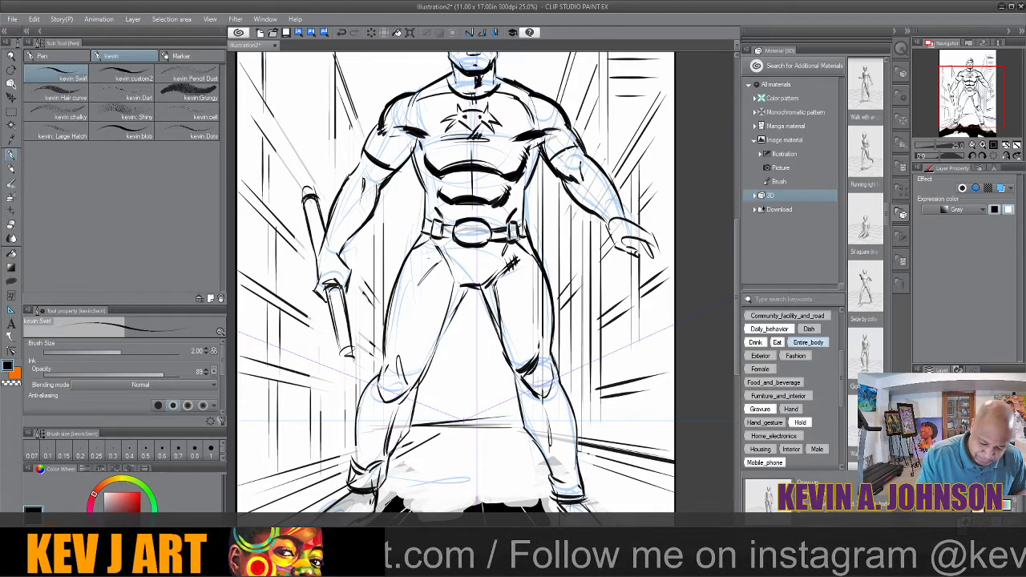
mouse_move(331, 313)
mouse_down()
mouse_move(347, 402)
mouse_move(360, 413)
mouse_move(366, 391)
mouse_move(351, 328)
mouse_move(346, 400)
mouse_up()
drag(330, 320, 345, 402)
drag(344, 283, 353, 354)
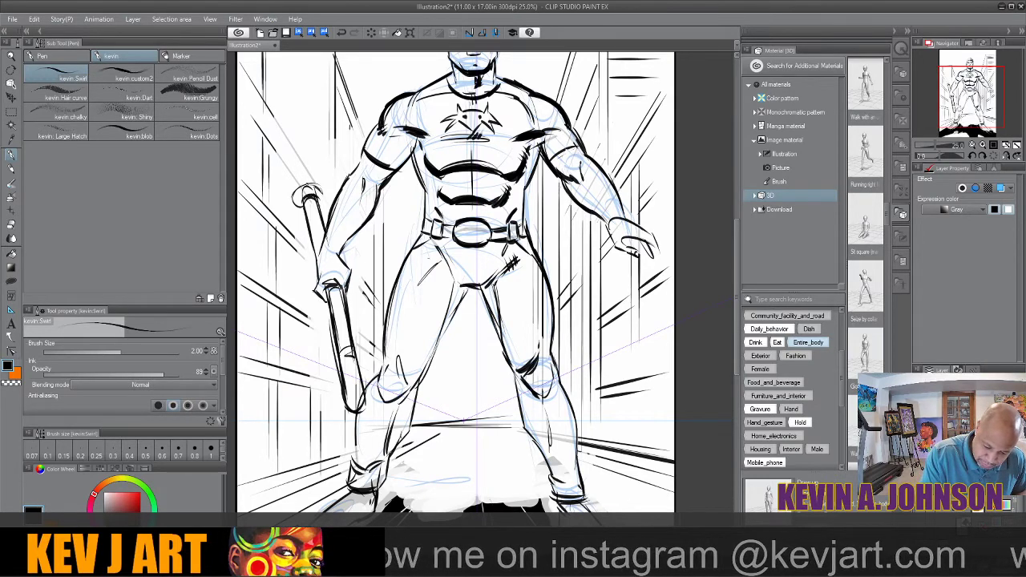
Shade the bat's handle, strengthen the barrel's inner contours and ink short spikes along both sides of the barrel
drag(317, 188, 315, 260)
drag(305, 217, 314, 255)
mouse_move(325, 291)
mouse_down()
mouse_move(328, 324)
mouse_move(365, 386)
mouse_up()
mouse_move(331, 313)
mouse_down()
mouse_move(338, 412)
mouse_move(369, 415)
mouse_up()
drag(366, 380, 366, 408)
drag(345, 300, 344, 324)
drag(355, 351, 358, 361)
drag(326, 291, 337, 385)
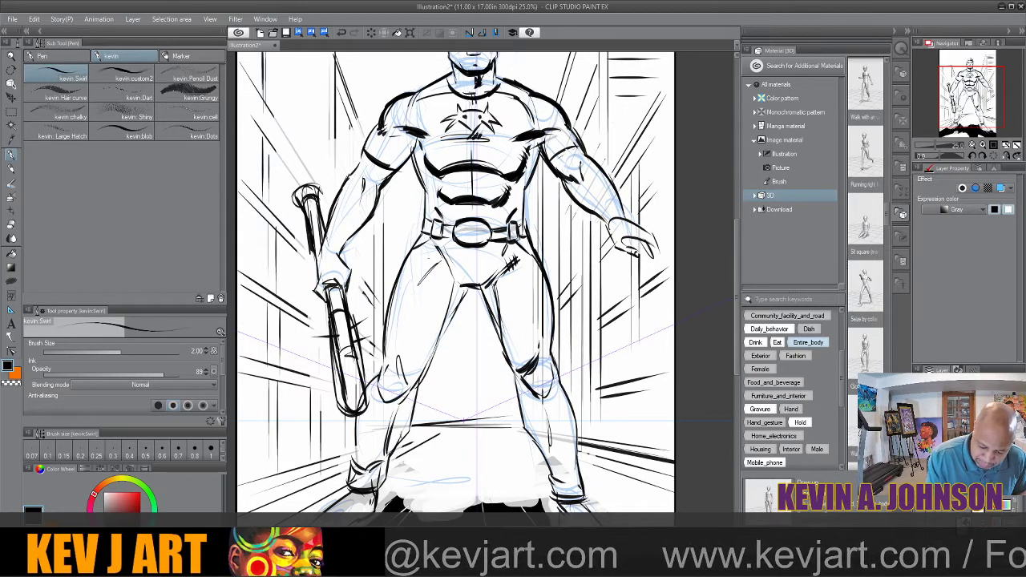
mouse_move(314, 353)
mouse_down()
mouse_move(340, 374)
mouse_move(325, 417)
mouse_move(323, 408)
mouse_up()
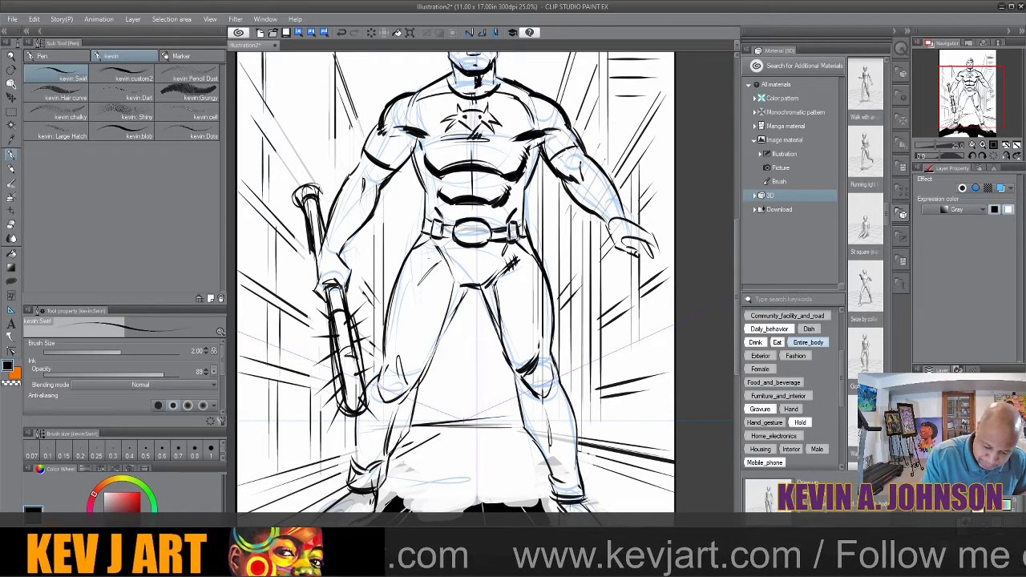
Fill the bat with solid black just above and below the gripping fist using Lasso fill
click(12, 280)
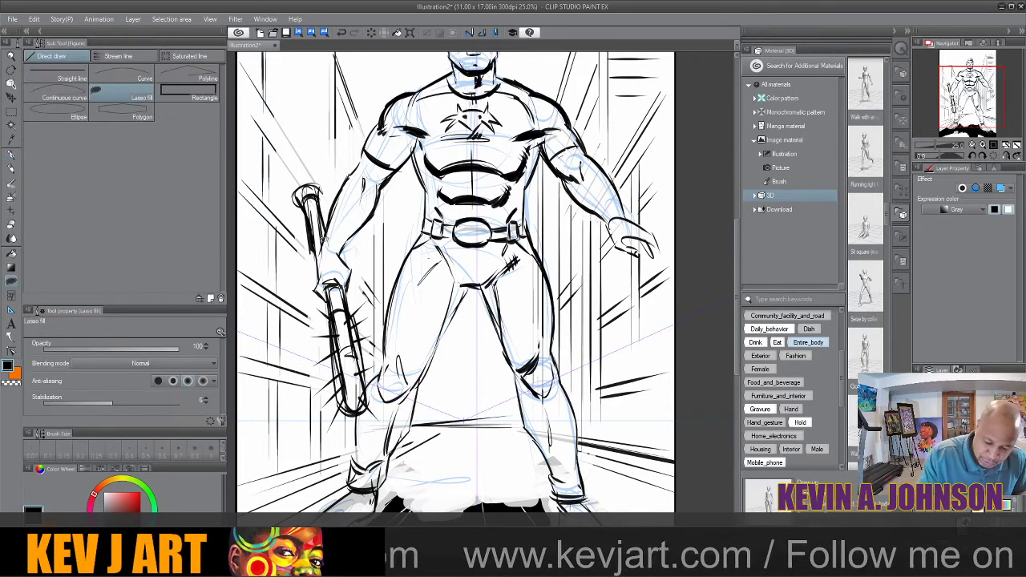
drag(319, 231, 322, 260)
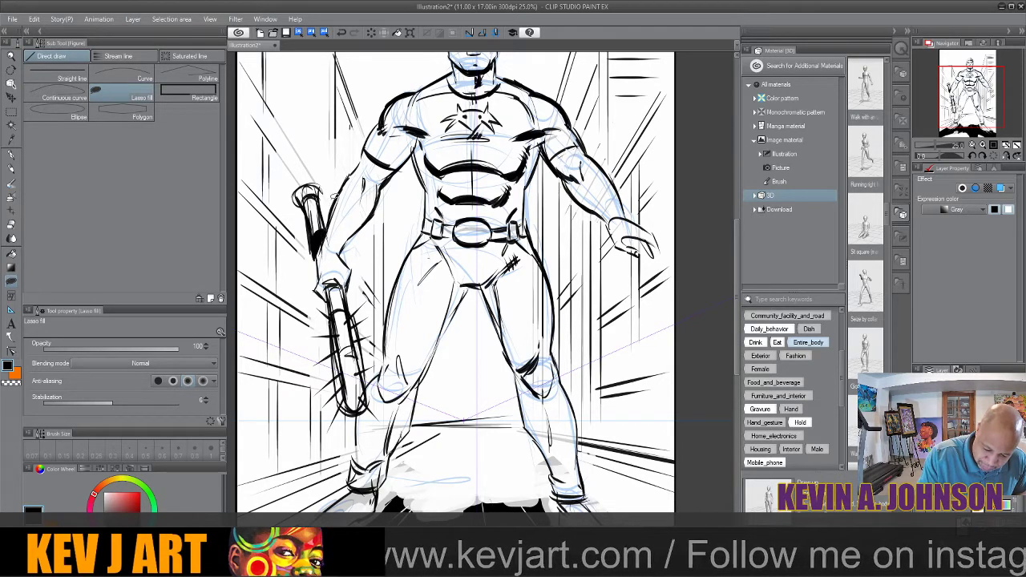
mouse_move(347, 301)
mouse_down()
mouse_move(334, 281)
mouse_move(328, 311)
mouse_up()
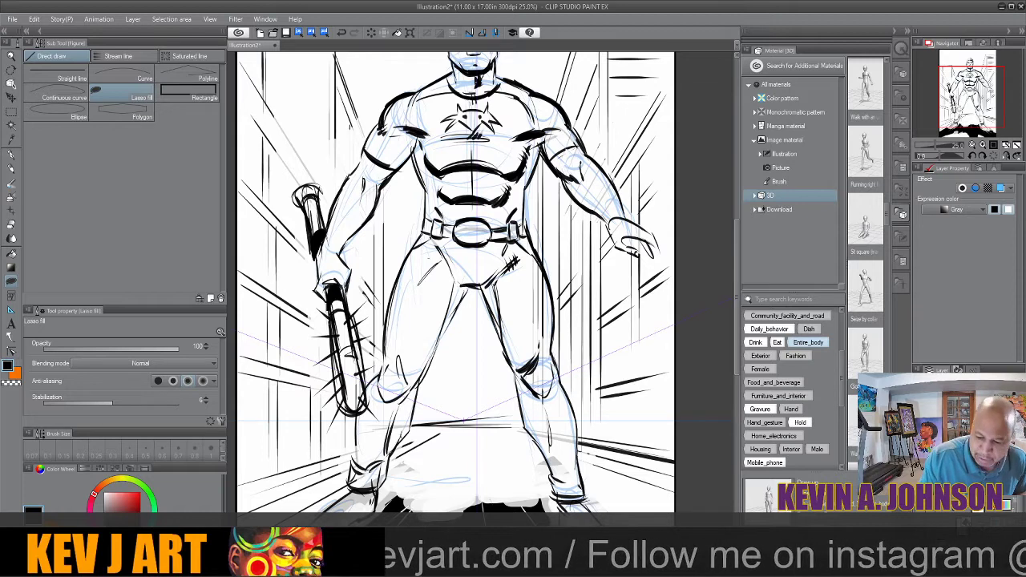
click(210, 18)
click(242, 60)
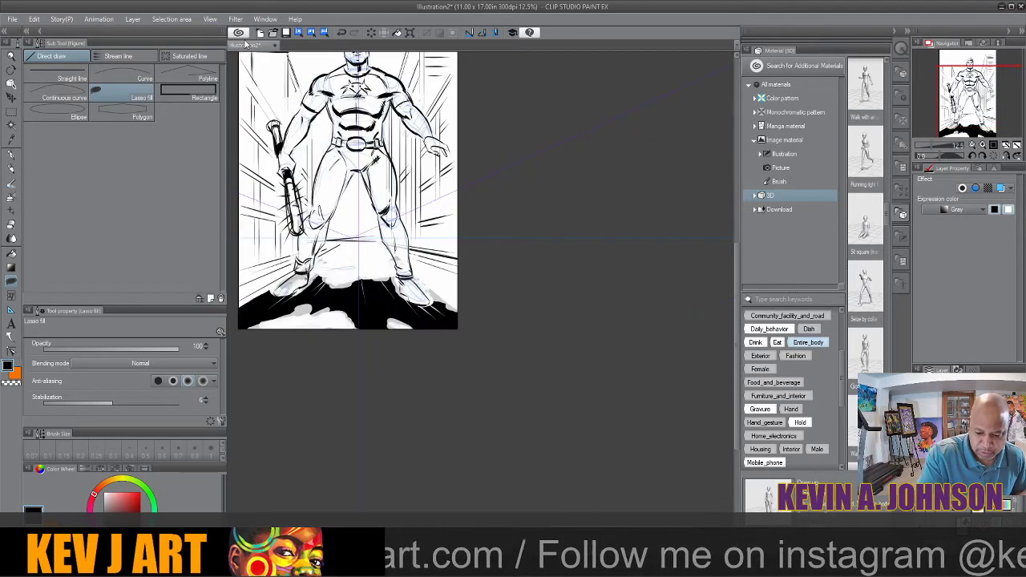
drag(553, 519, 500, 520)
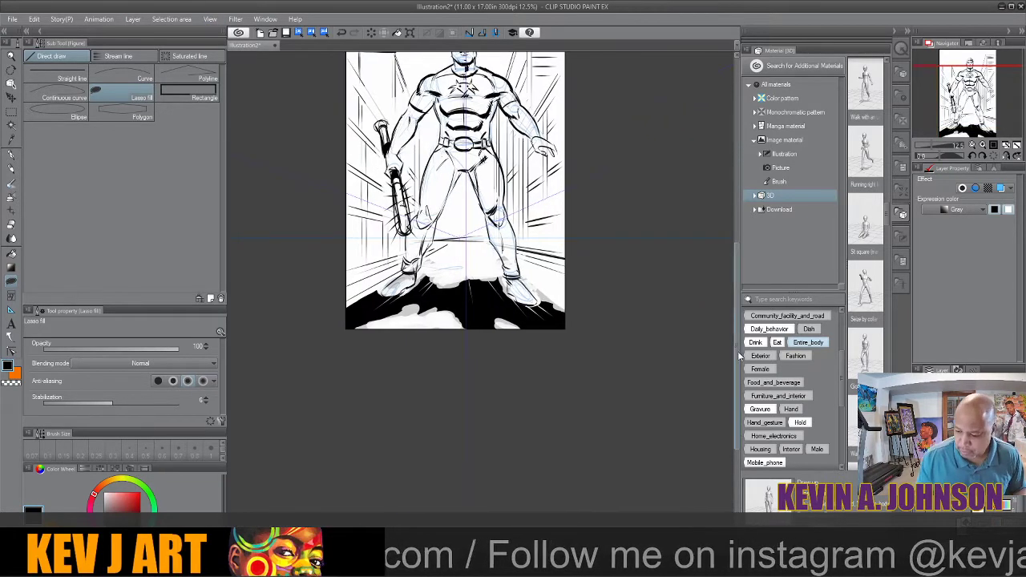
drag(737, 355, 734, 319)
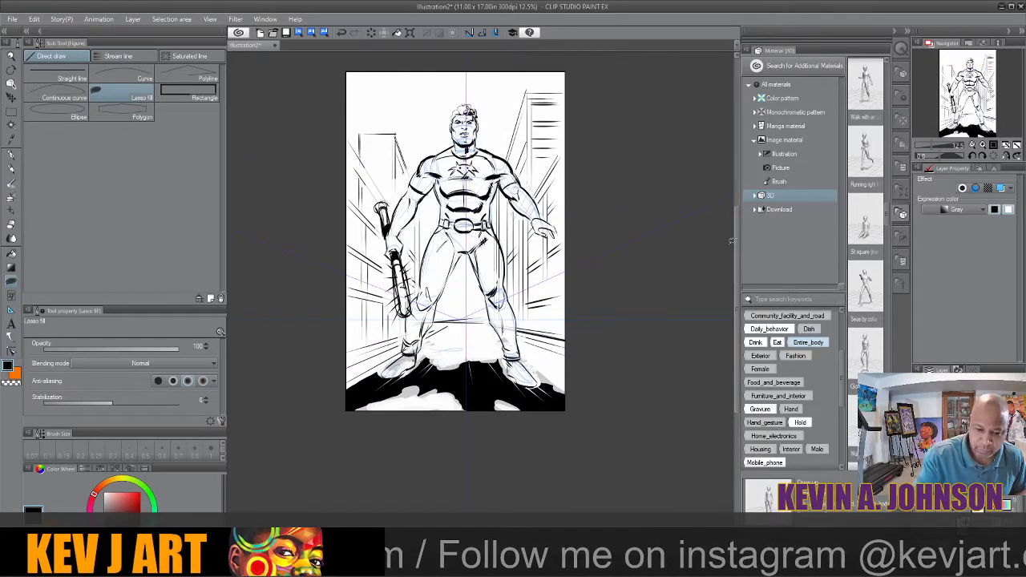
Examine the figure's waist, legs and bat up close, as well as the full-page composition
click(210, 19)
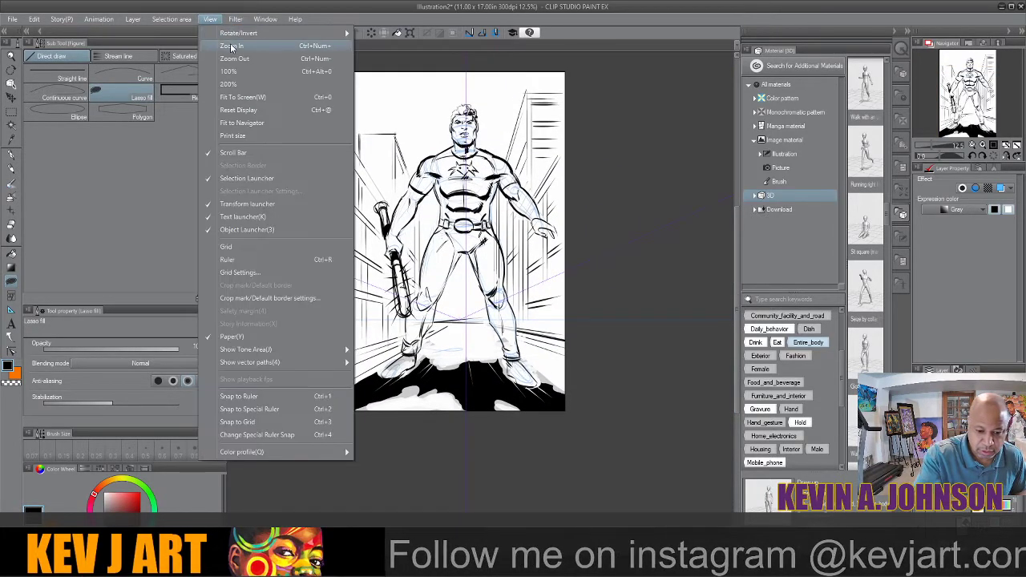
click(232, 46)
mouse_move(738, 273)
mouse_down()
mouse_move(736, 228)
mouse_move(740, 266)
mouse_up()
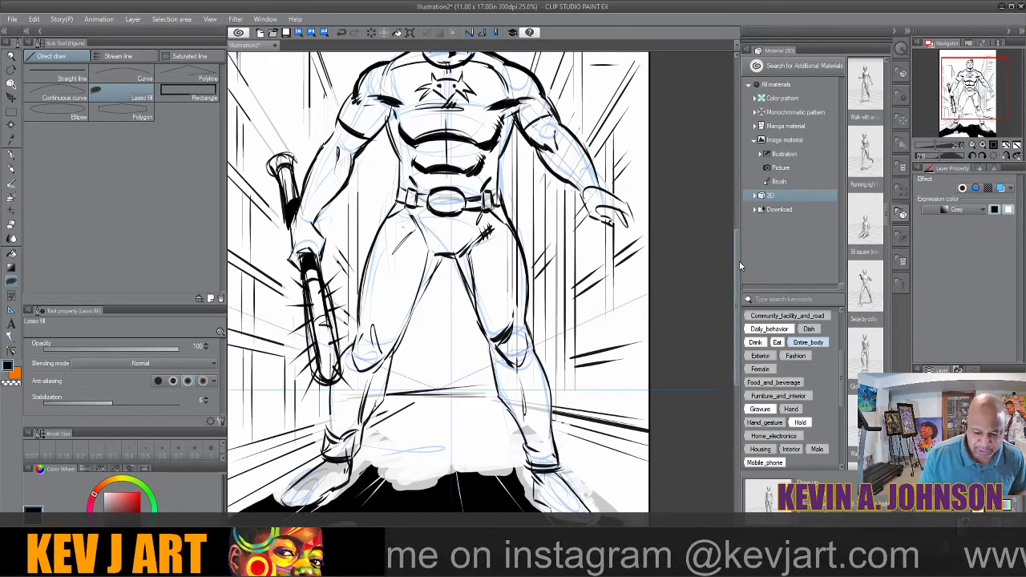
click(209, 18)
click(230, 46)
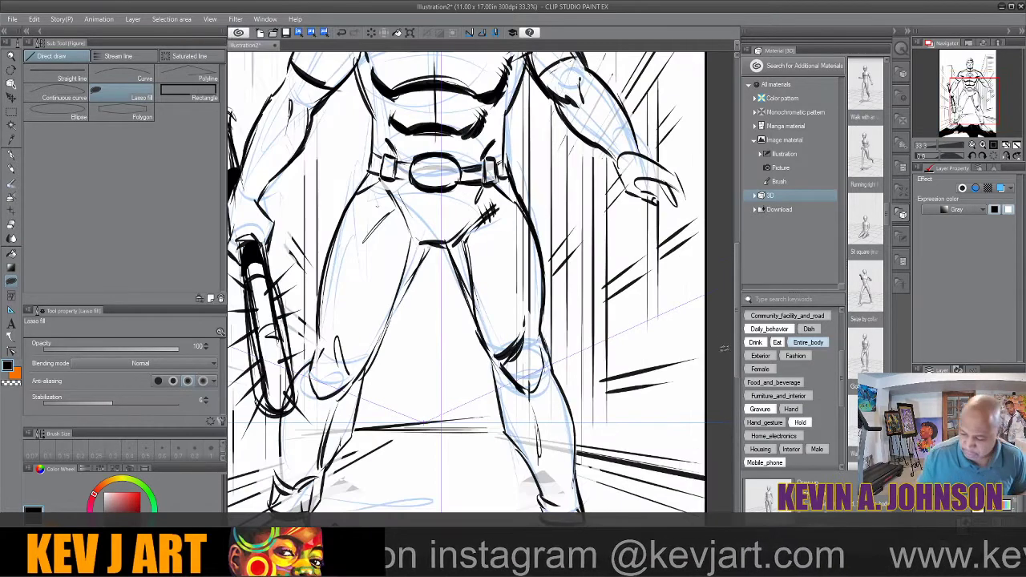
click(220, 19)
click(232, 59)
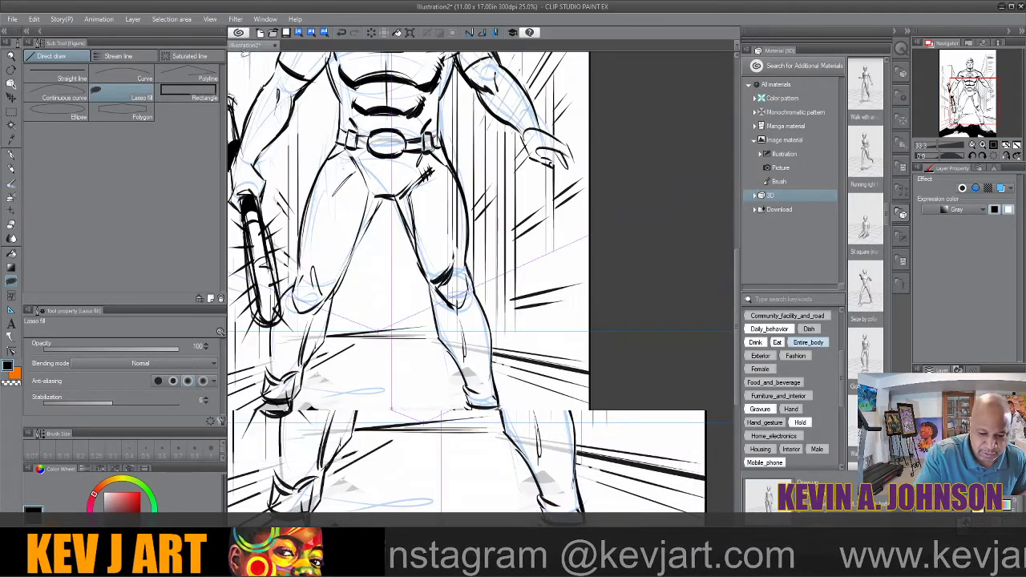
click(211, 19)
click(232, 59)
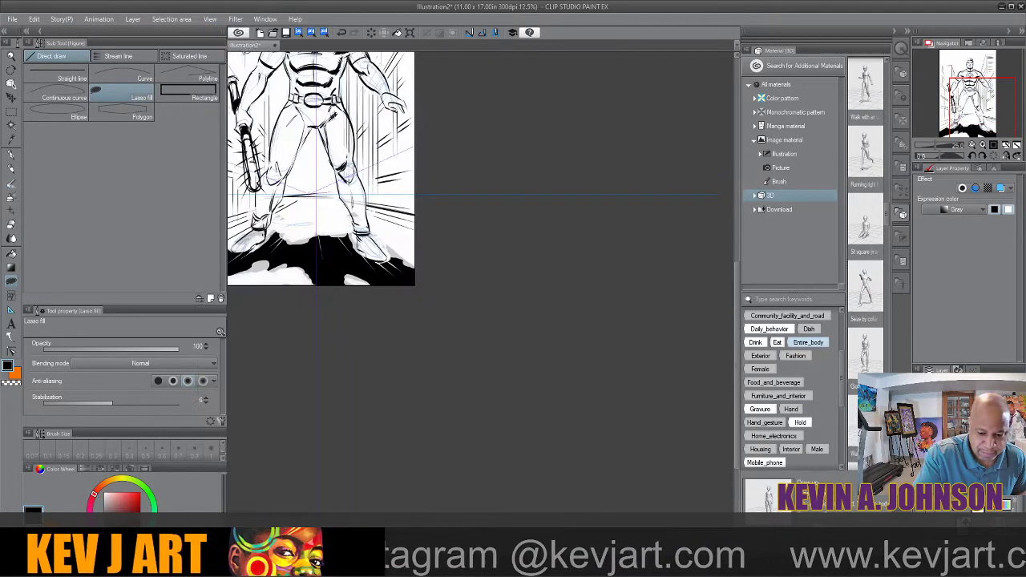
drag(736, 301, 736, 242)
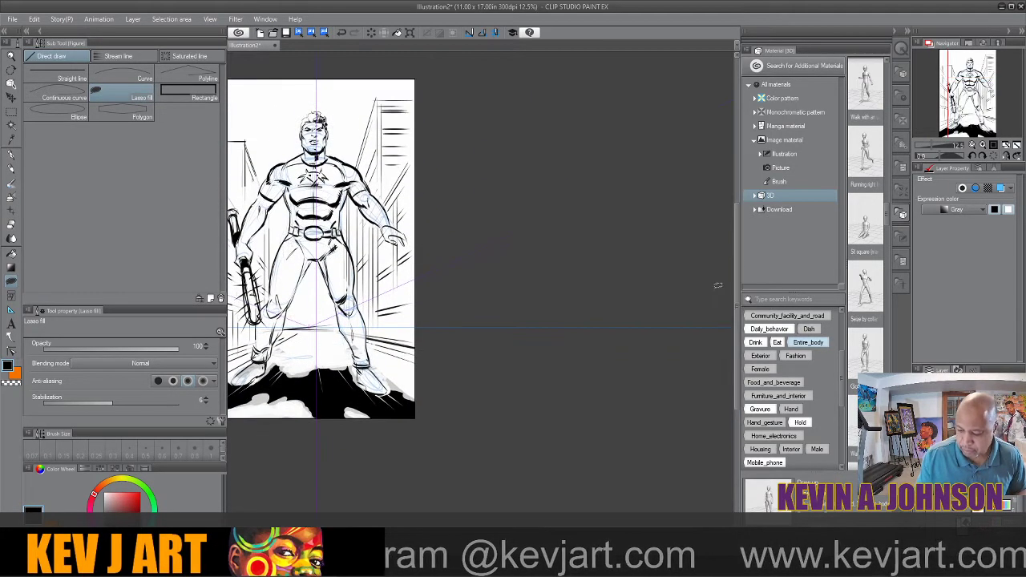
drag(581, 521, 511, 521)
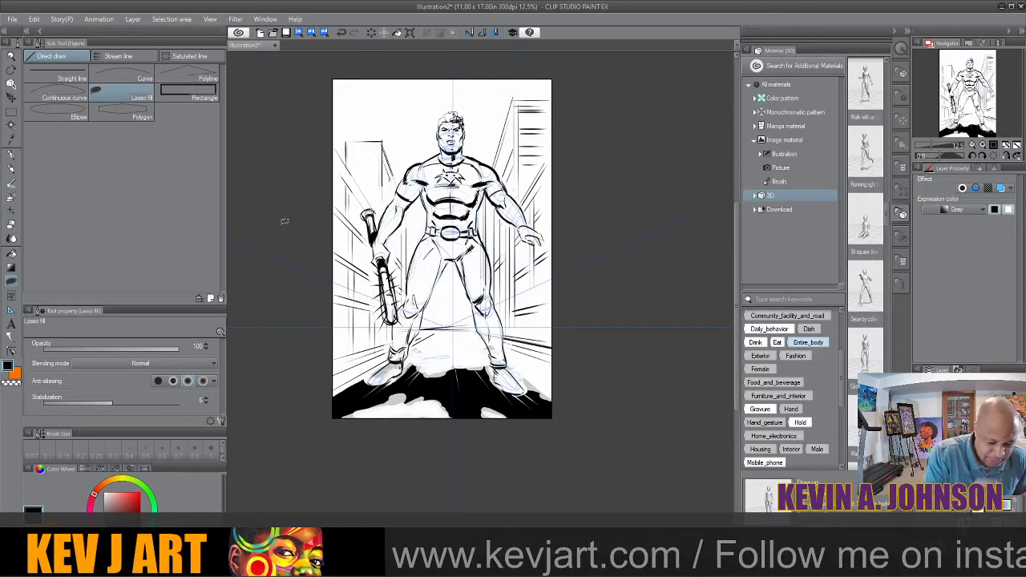
Ink a blocky, stepped building skyline on the horizon between the figure's legs with kevin:Swirl at size 5.00
click(11, 155)
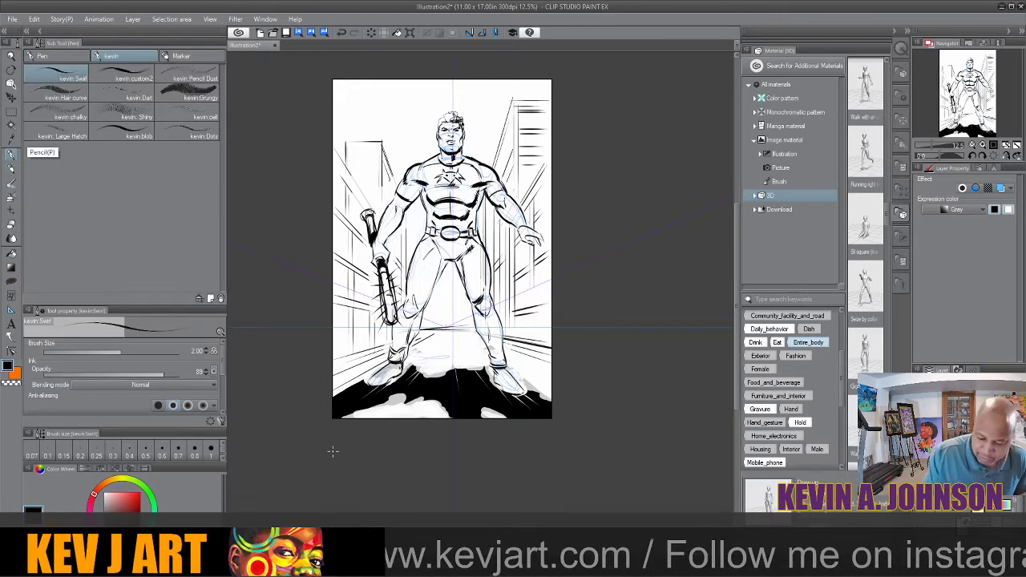
key(bracketright)
key(bracketright)
key(bracketright)
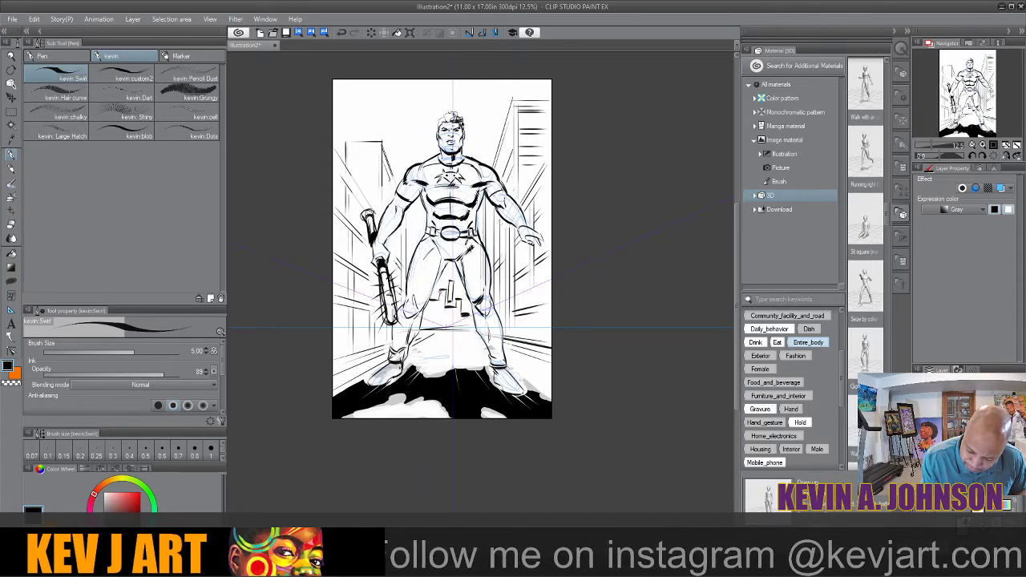
mouse_move(434, 296)
mouse_down()
mouse_move(434, 326)
mouse_move(474, 333)
mouse_up()
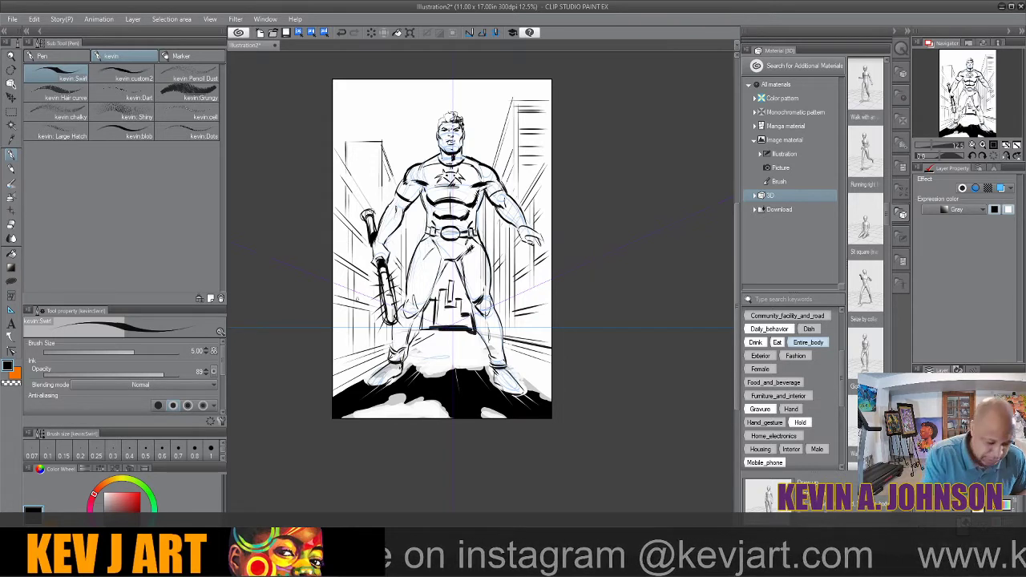
Fill the stepped building skyline between the figure's legs with solid black using Lasso fill
click(12, 281)
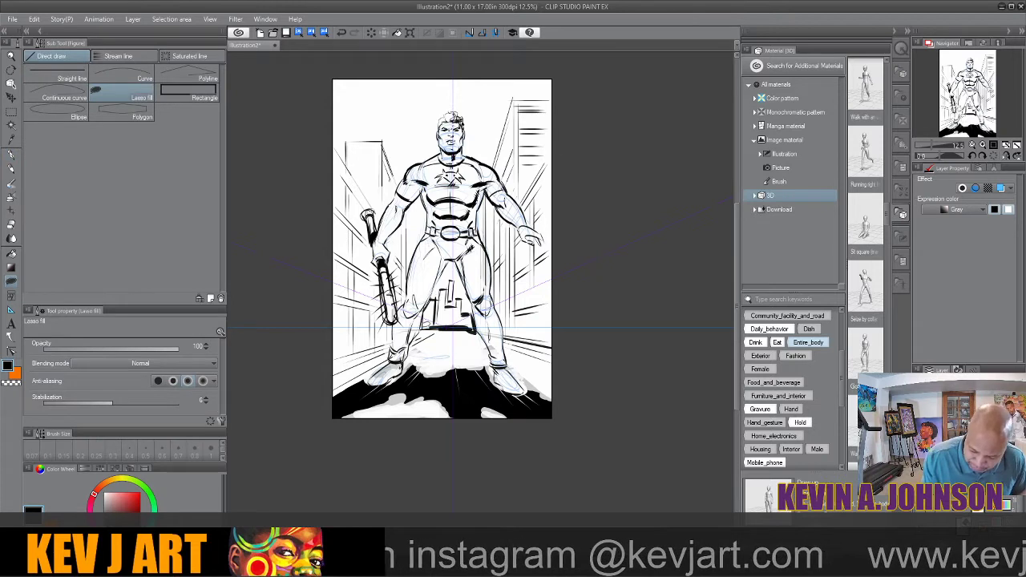
mouse_move(426, 326)
mouse_down()
mouse_move(478, 328)
mouse_move(480, 313)
mouse_move(461, 296)
mouse_move(449, 302)
mouse_move(445, 287)
mouse_move(441, 317)
mouse_move(431, 296)
mouse_move(424, 329)
mouse_move(441, 329)
mouse_move(464, 289)
mouse_up()
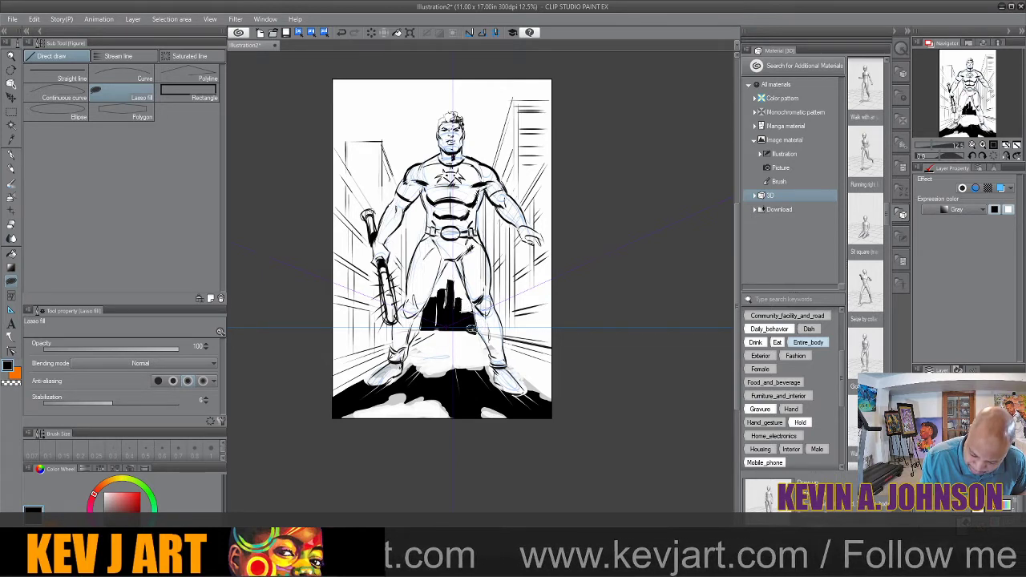
key(e)
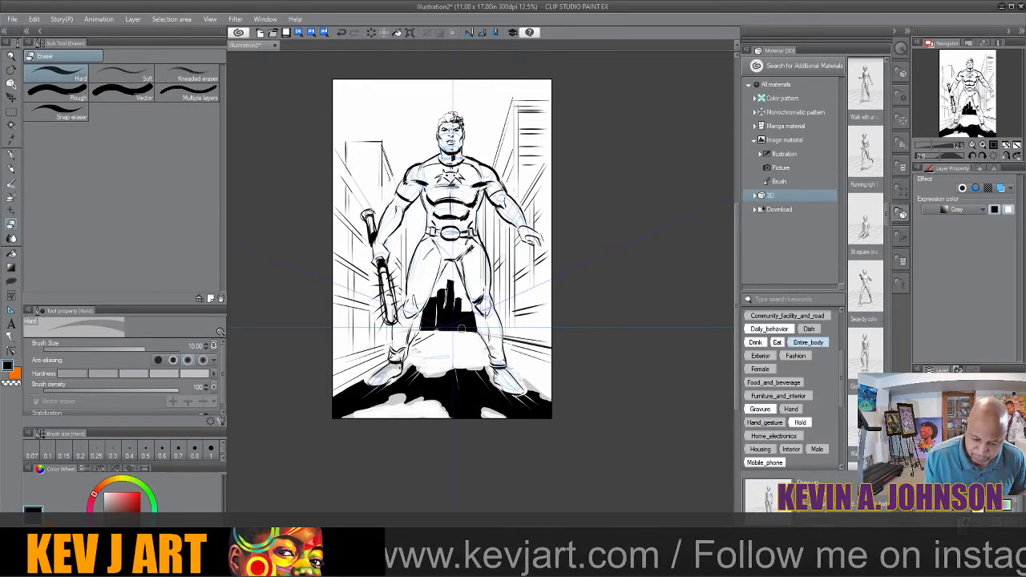
Fill the remaining white gaps between the skyline's towers with solid black using Lasso fill
click(210, 20)
click(232, 45)
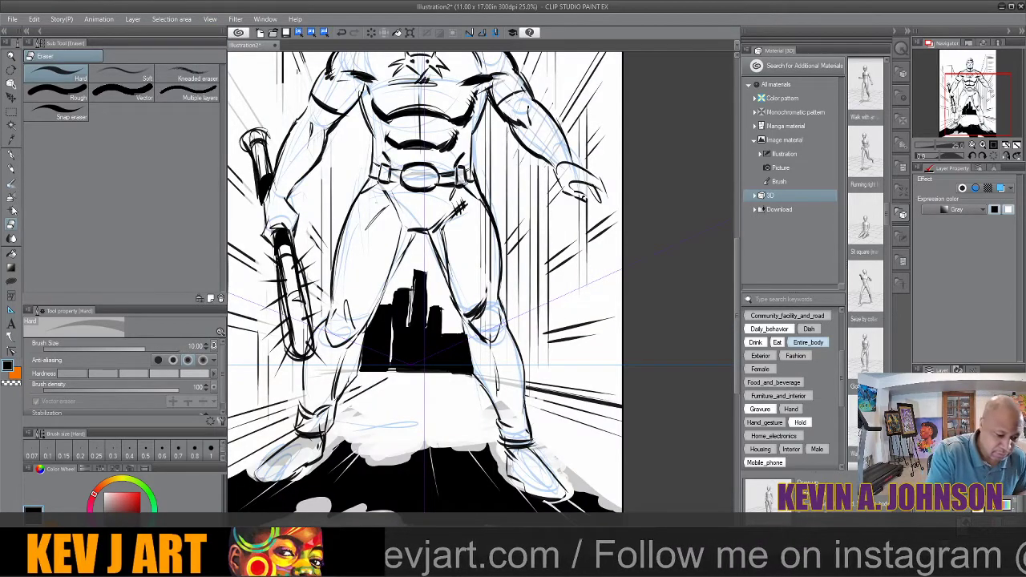
click(12, 280)
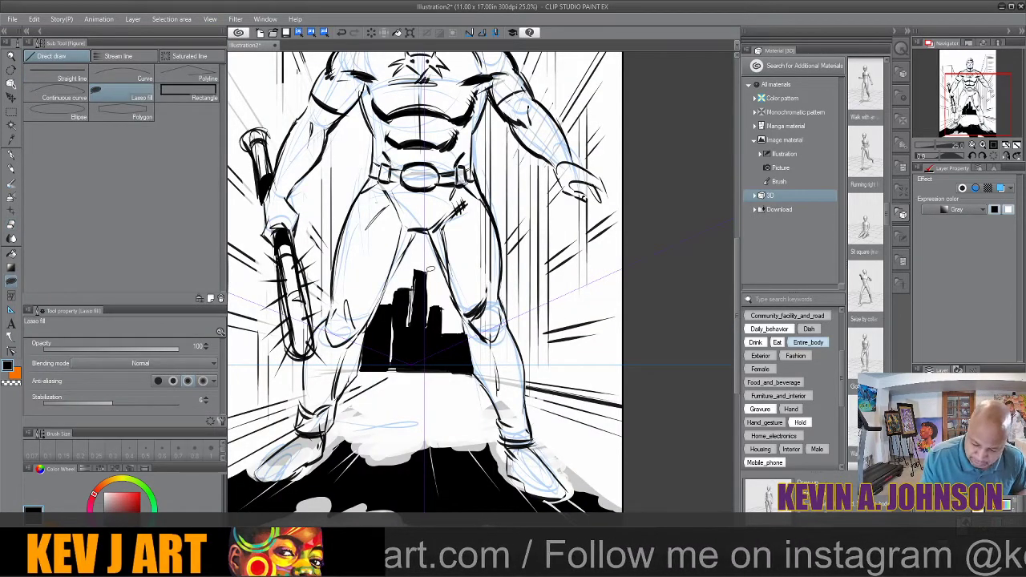
mouse_move(430, 269)
mouse_down()
mouse_move(409, 288)
mouse_move(407, 325)
mouse_move(426, 313)
mouse_move(419, 267)
mouse_up()
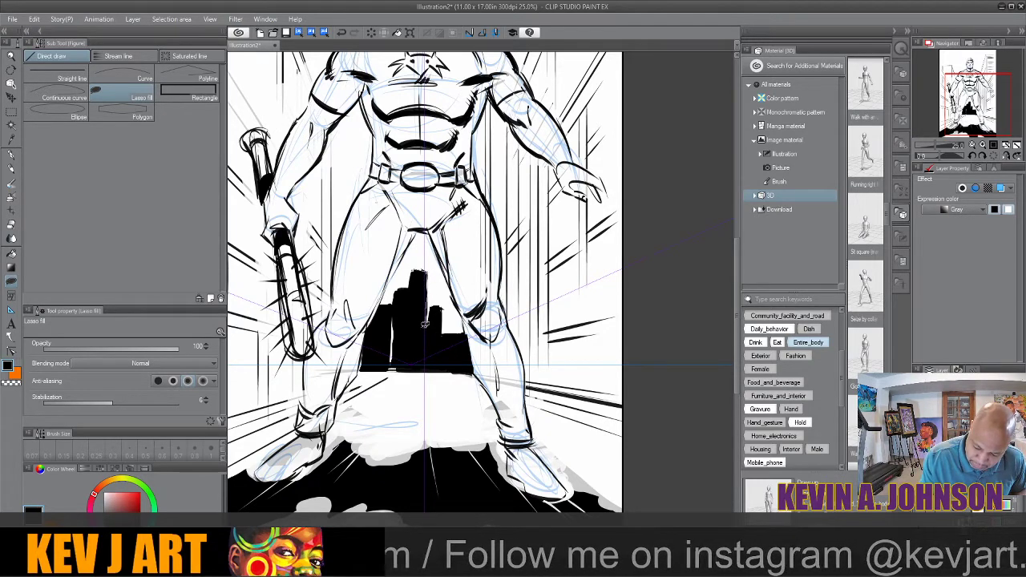
mouse_move(391, 312)
mouse_down()
mouse_move(396, 363)
mouse_move(394, 308)
mouse_move(438, 307)
mouse_move(428, 335)
mouse_move(442, 339)
mouse_move(446, 302)
mouse_move(430, 303)
mouse_move(422, 344)
mouse_move(388, 360)
mouse_up()
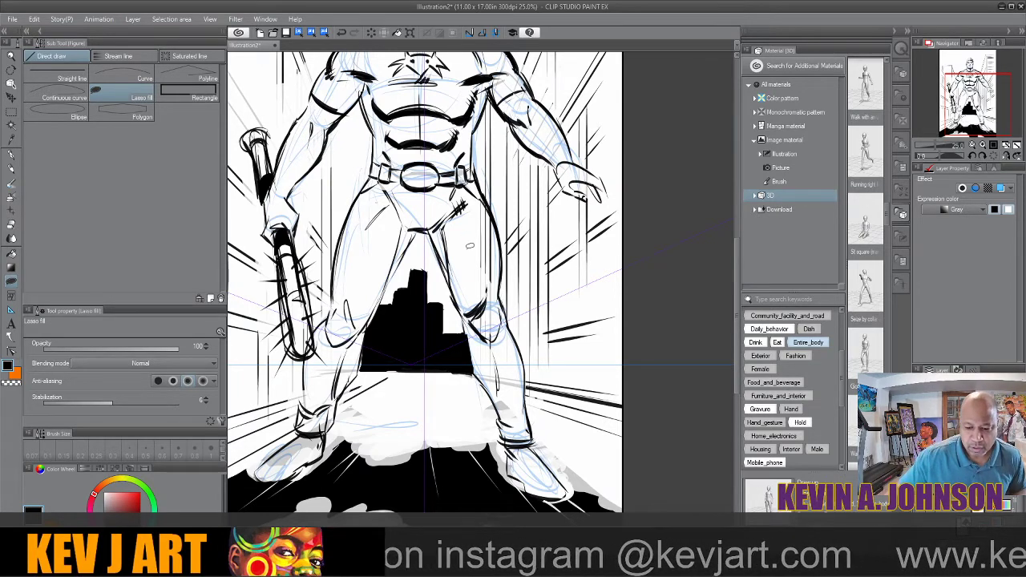
scroll(470, 245, down, 2)
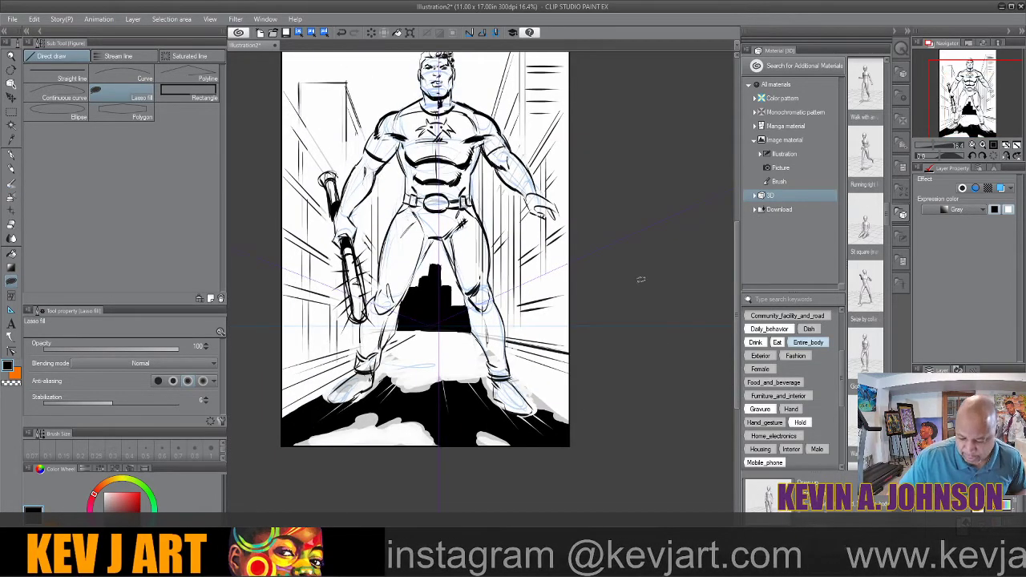
drag(736, 351, 734, 335)
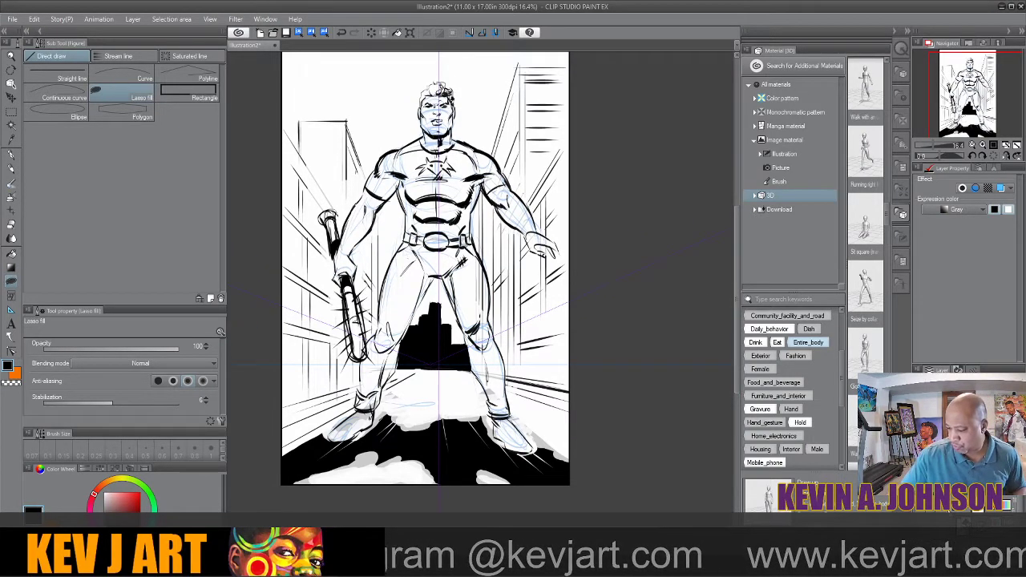
click(966, 461)
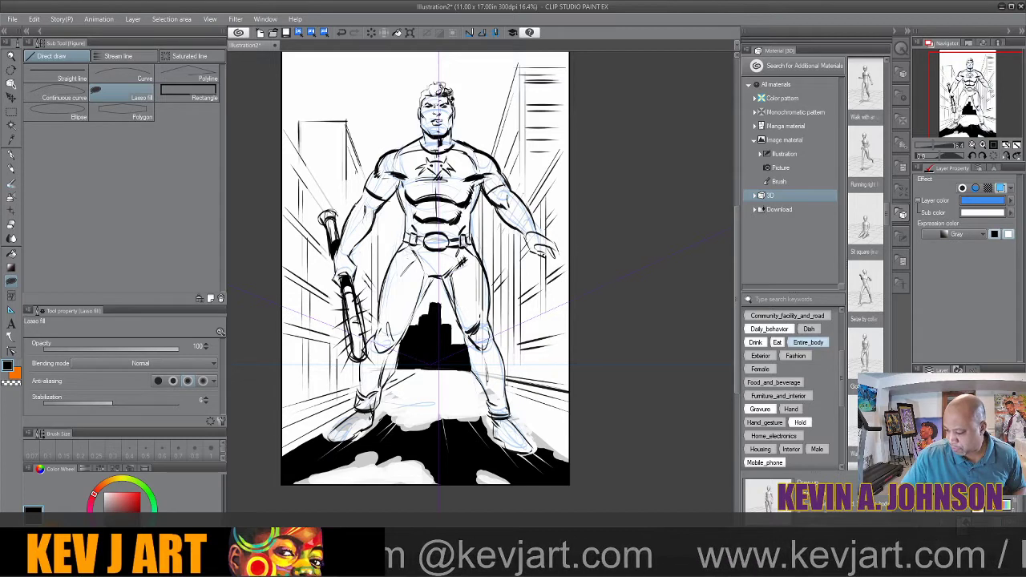
click(966, 473)
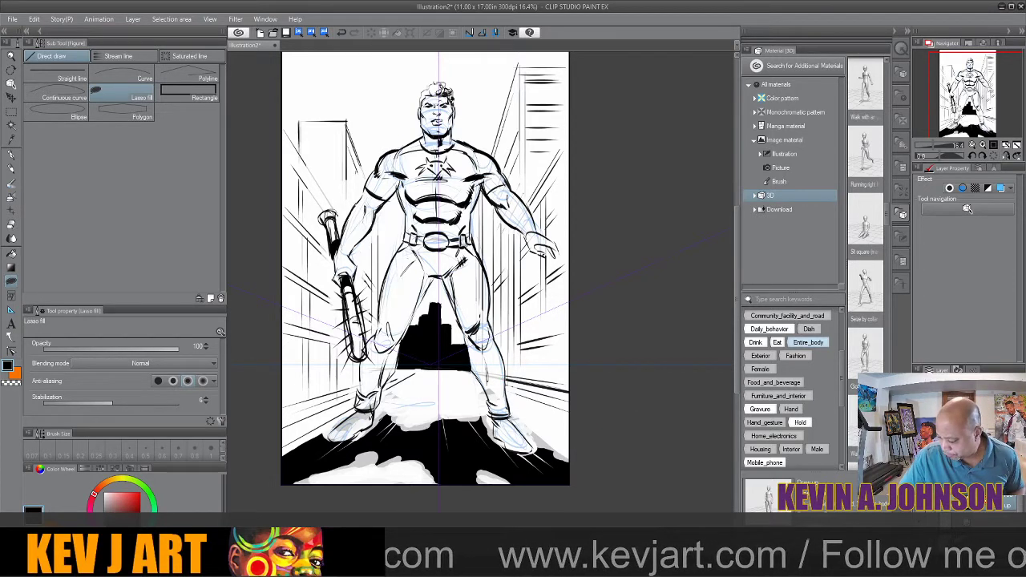
click(967, 480)
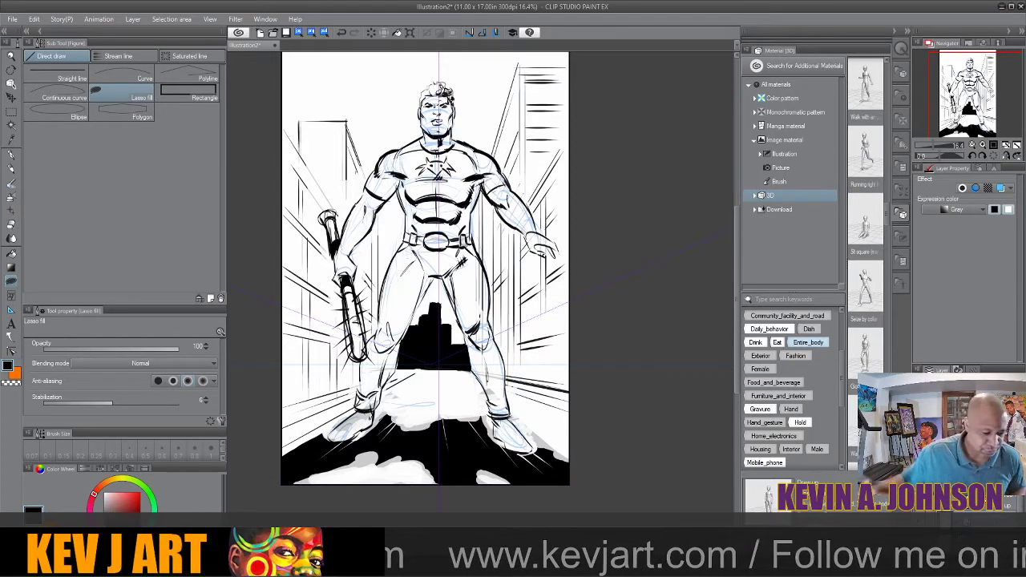
click(12, 223)
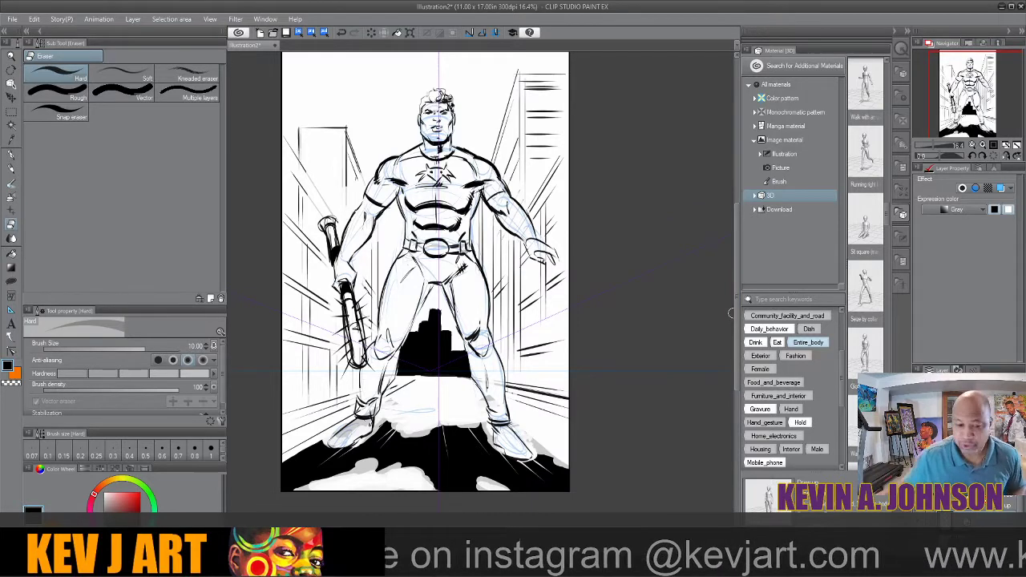
Open the recent drawings batmanjoker.clip and batman.clip alongside the current illustration
click(13, 19)
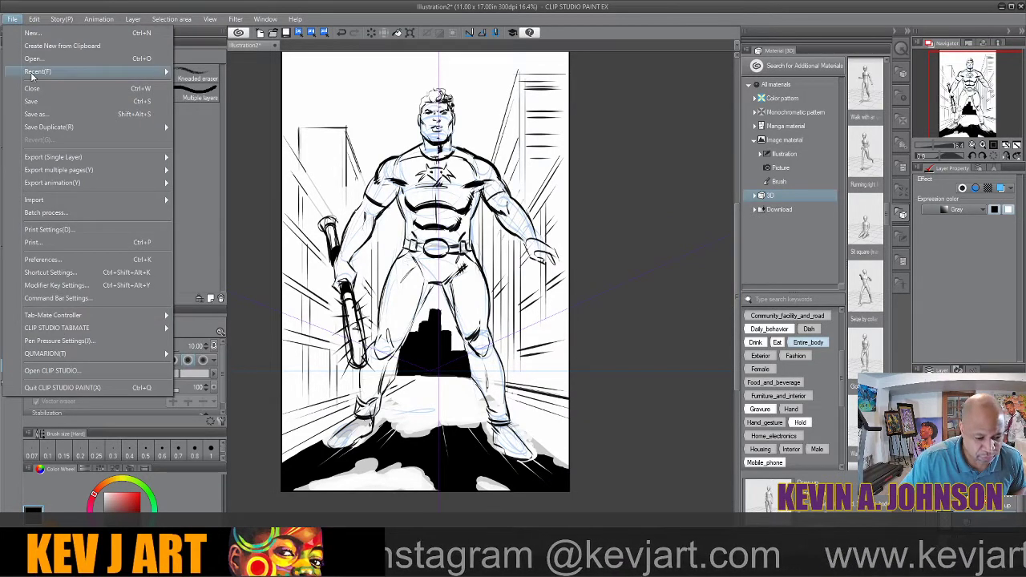
mouse_move(32, 77)
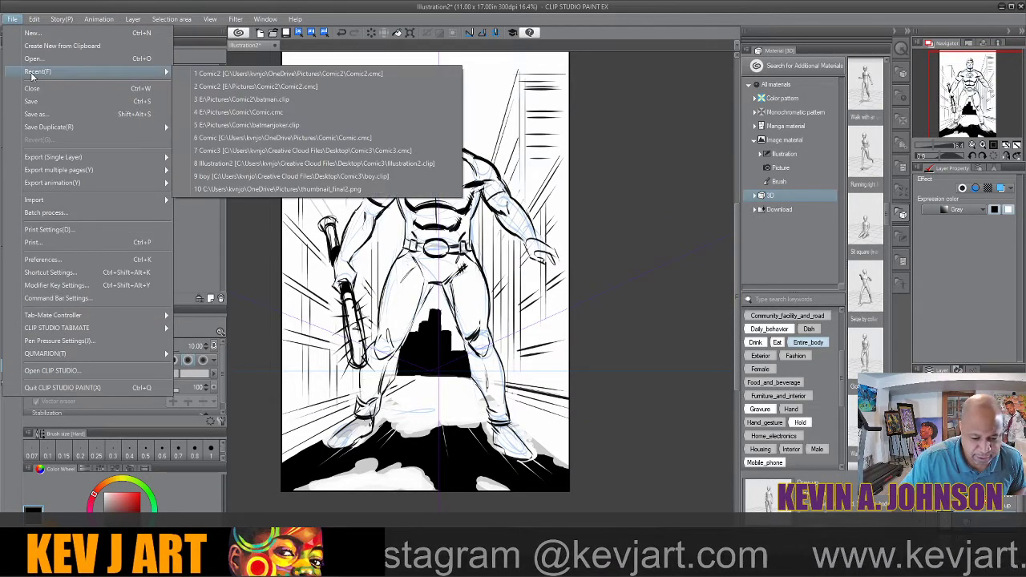
click(254, 126)
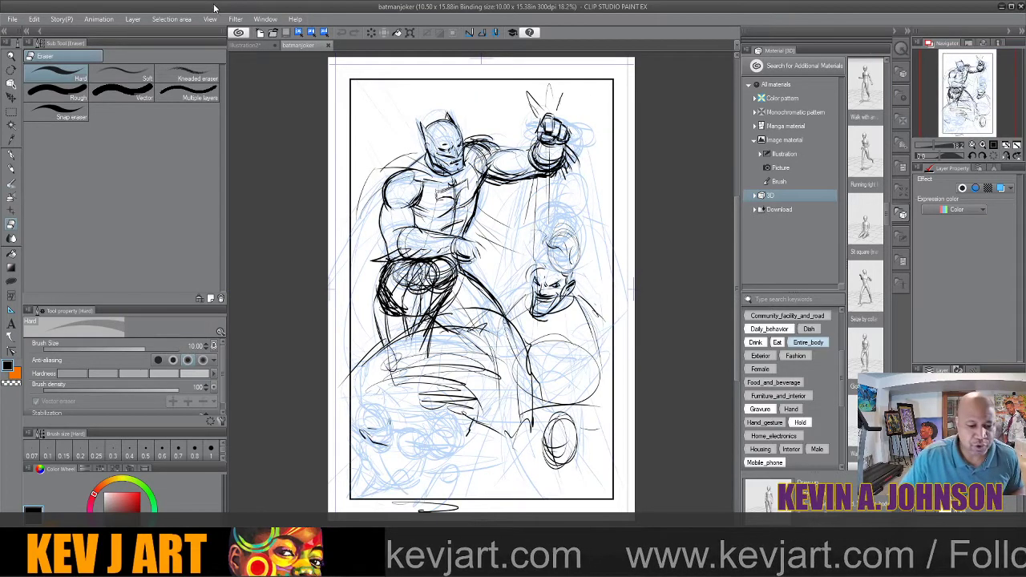
click(12, 19)
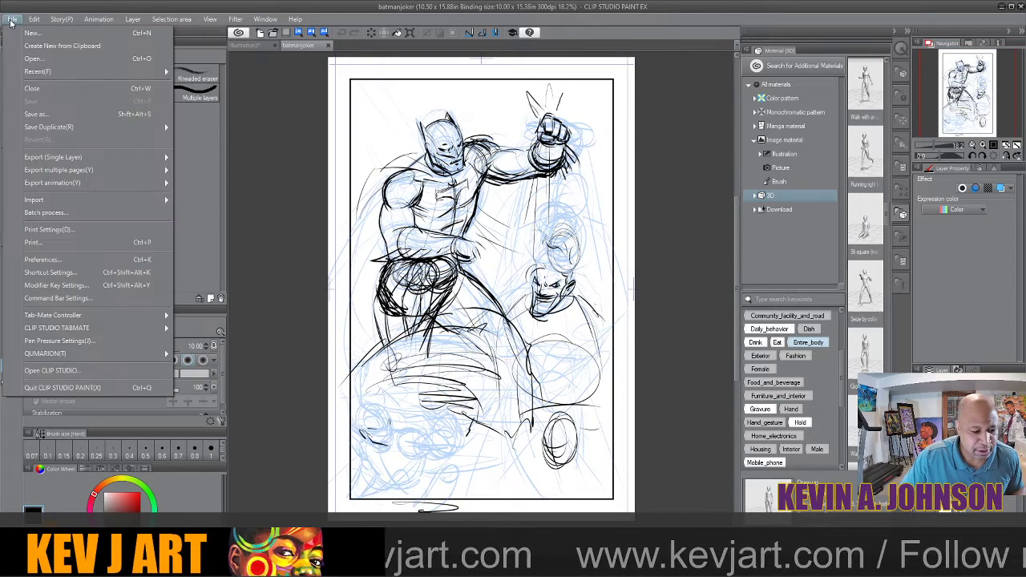
mouse_move(34, 76)
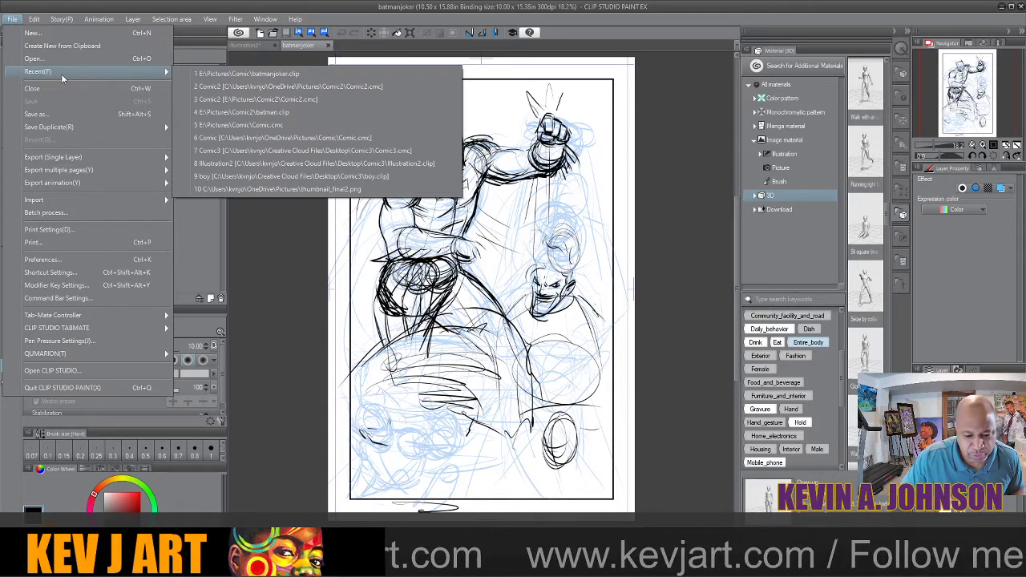
click(259, 118)
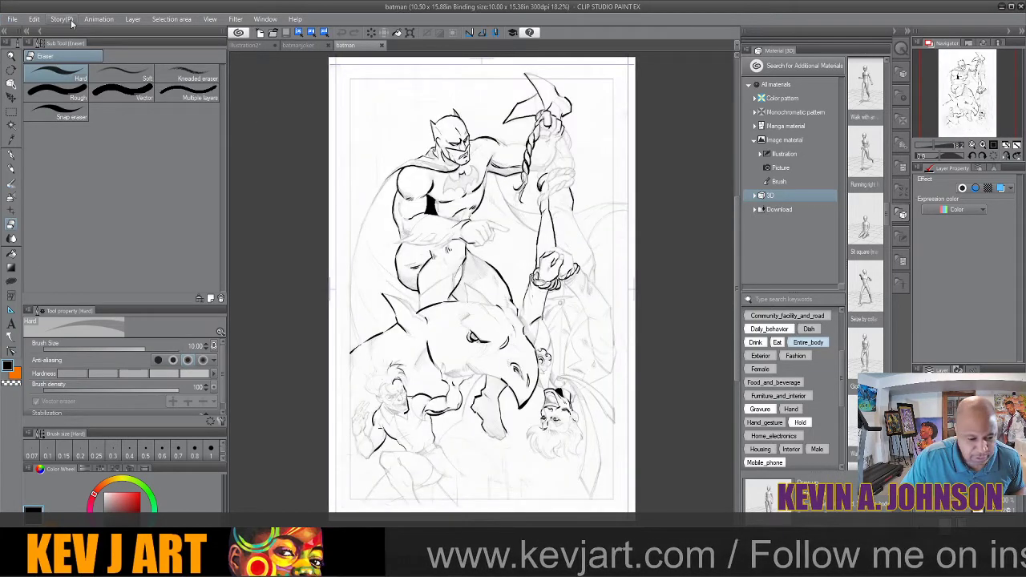
Open the recent project Comic2.cmc from E:\Pictures\Comic2 and bring up its inked page 1
click(14, 21)
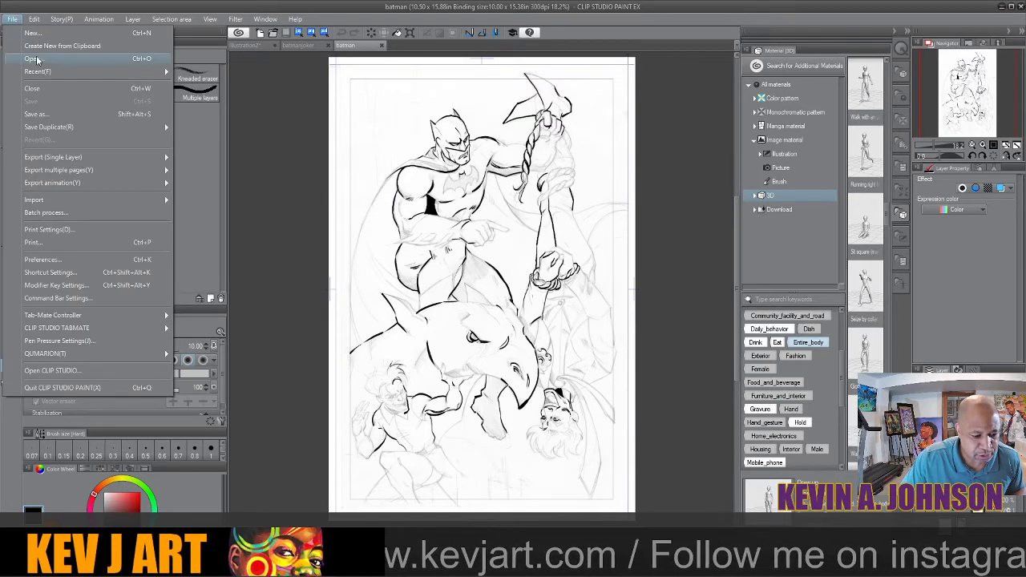
mouse_move(47, 71)
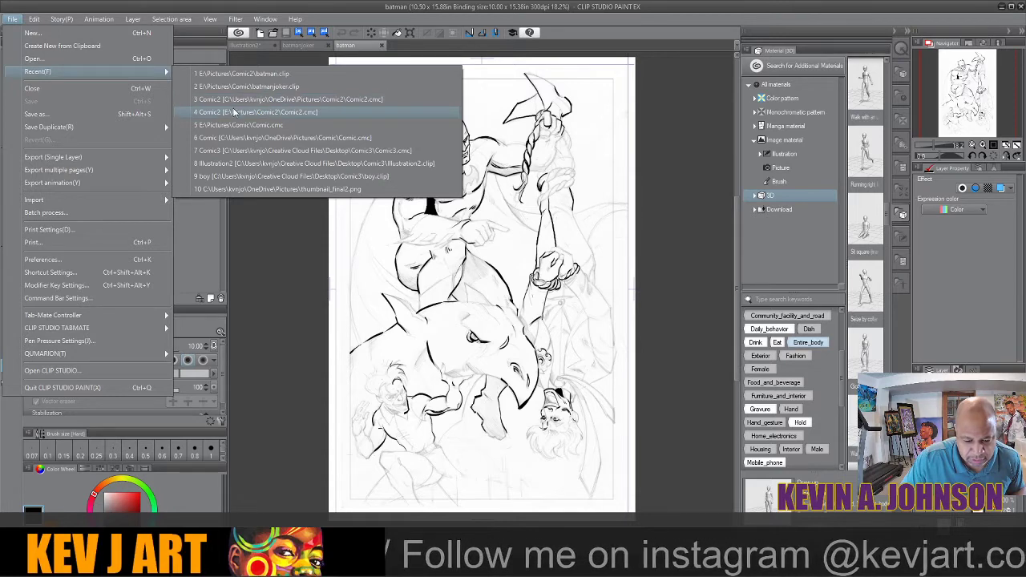
click(234, 113)
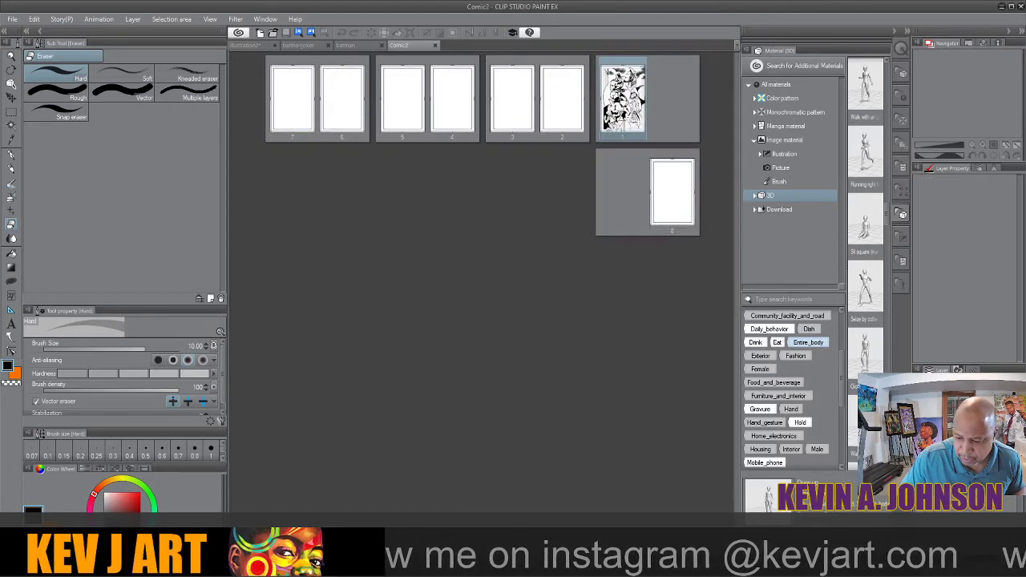
double_click(616, 117)
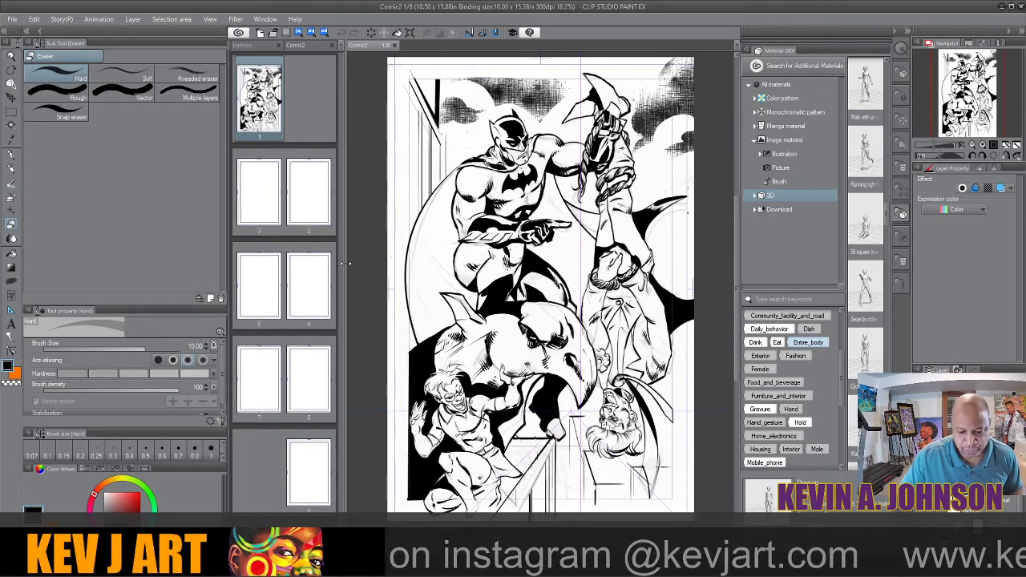
Narrow the Comic2 page overview to enlarge the canvas area and examine the whole inked page 1
drag(344, 263, 272, 255)
scroll(438, 251, down, 1)
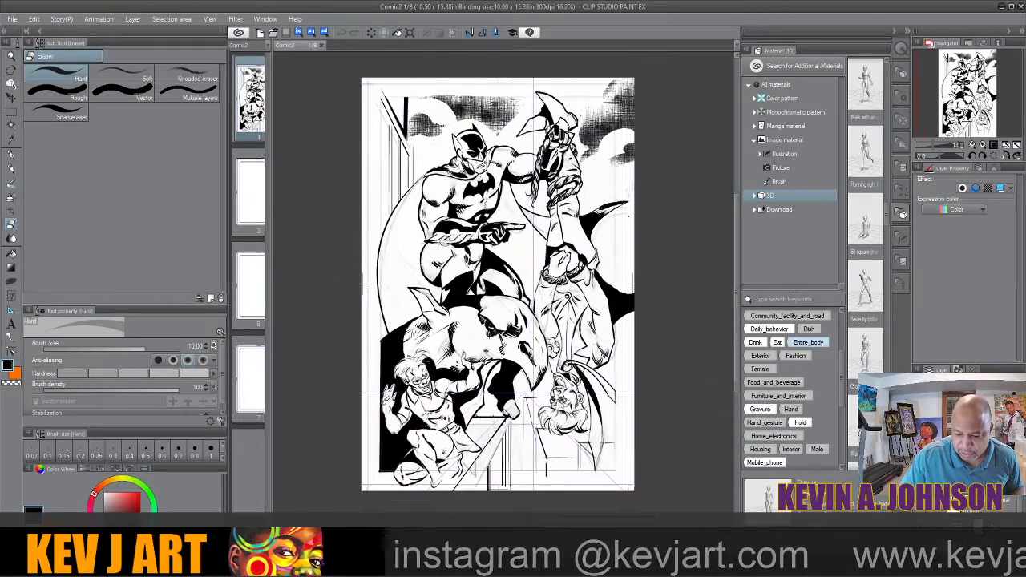
scroll(439, 251, up, 3)
scroll(446, 243, down, 2)
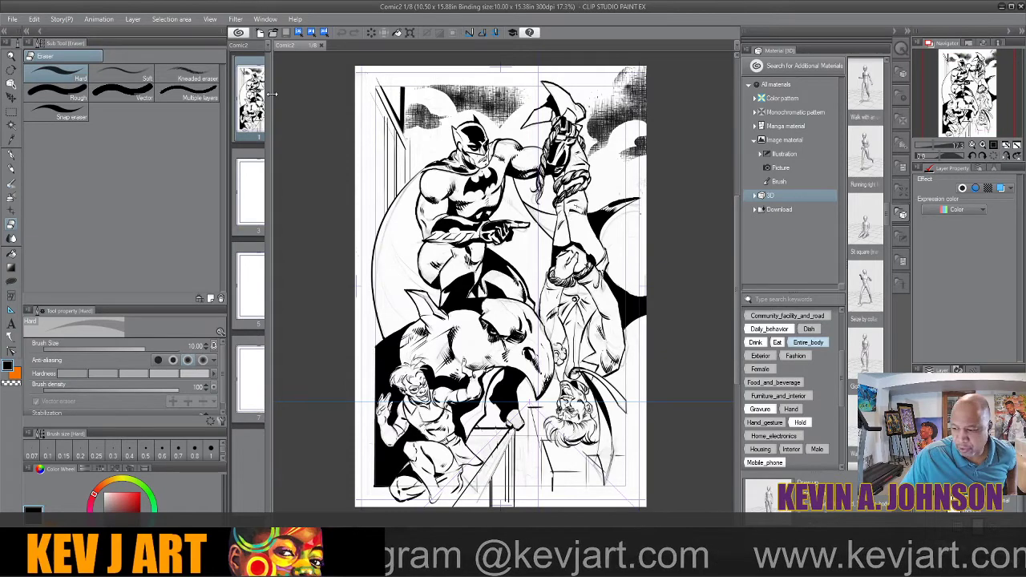
Show Illustration2 beside the Comic2 page and widen its pane until the whole width of the street drawing fits
drag(276, 97, 407, 94)
click(250, 46)
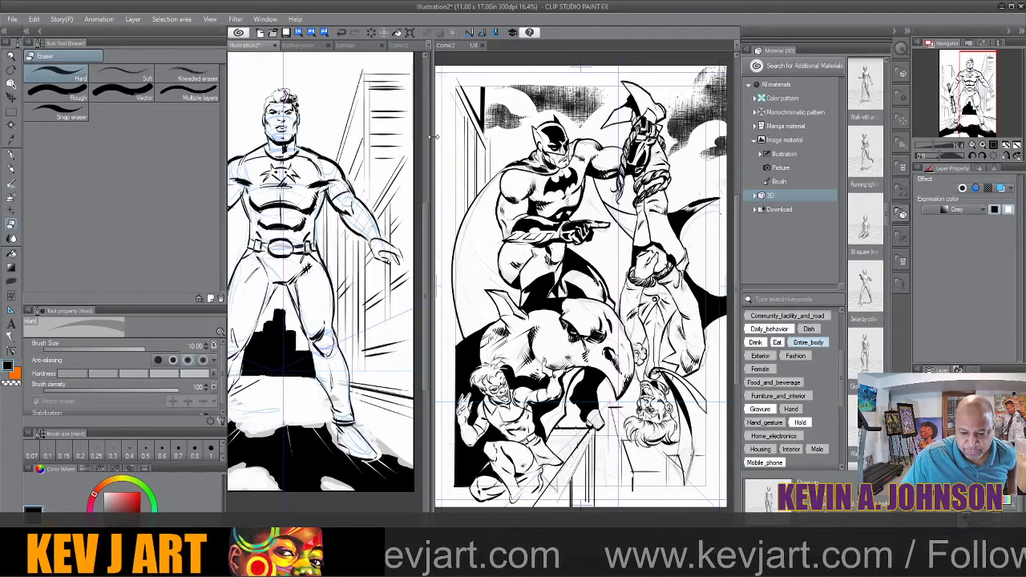
drag(433, 138, 344, 158)
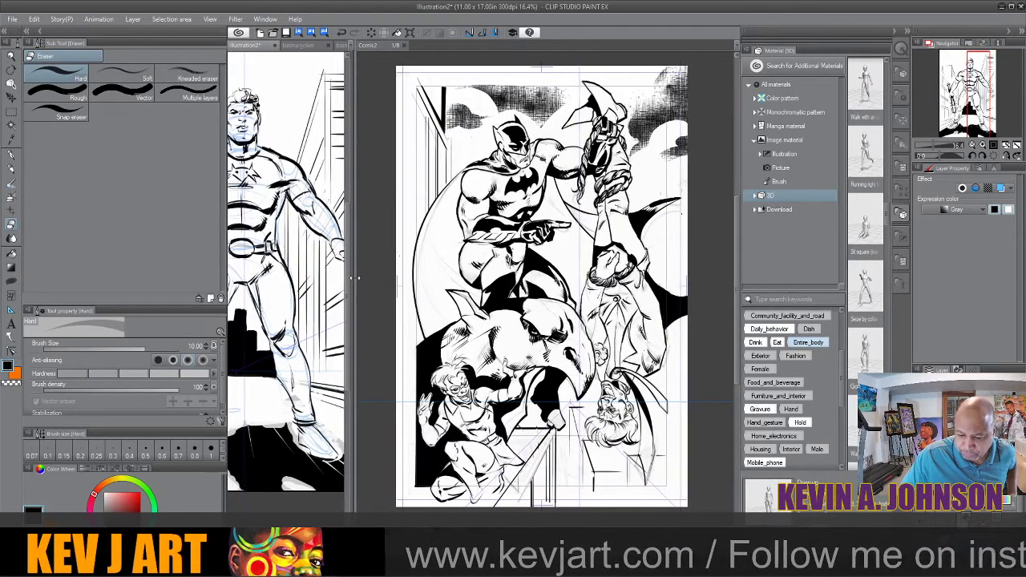
drag(350, 278, 452, 287)
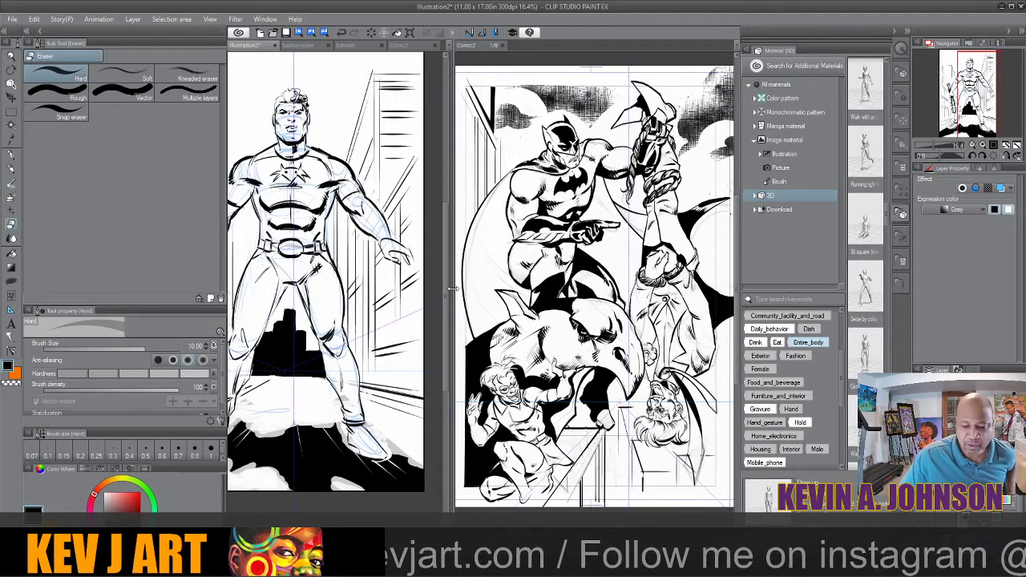
drag(453, 288, 668, 266)
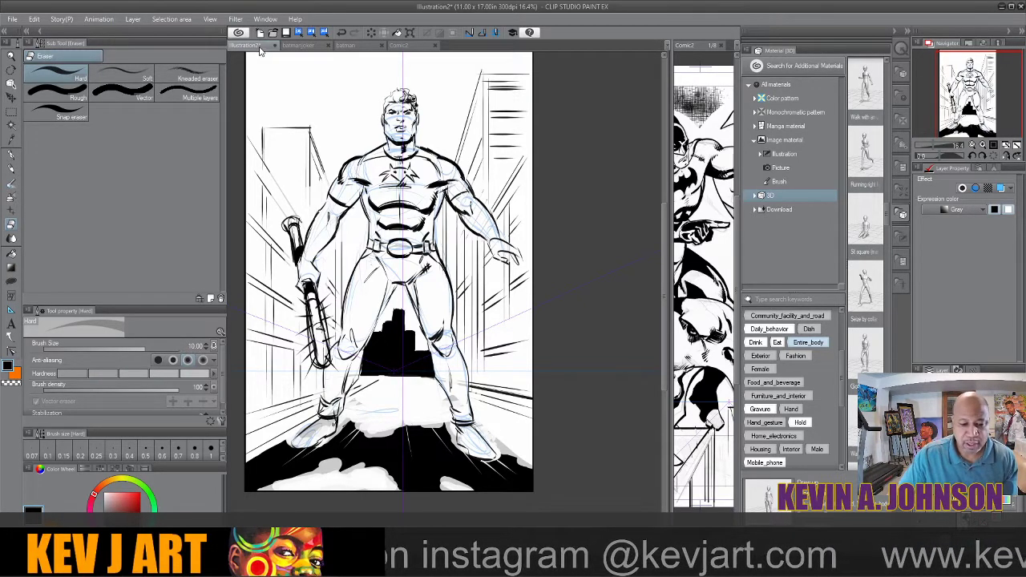
Widen the sub tool, tool property and color palettes beside the canvas
drag(227, 96, 223, 91)
mouse_move(227, 89)
mouse_down()
mouse_move(285, 54)
mouse_move(276, 53)
mouse_up()
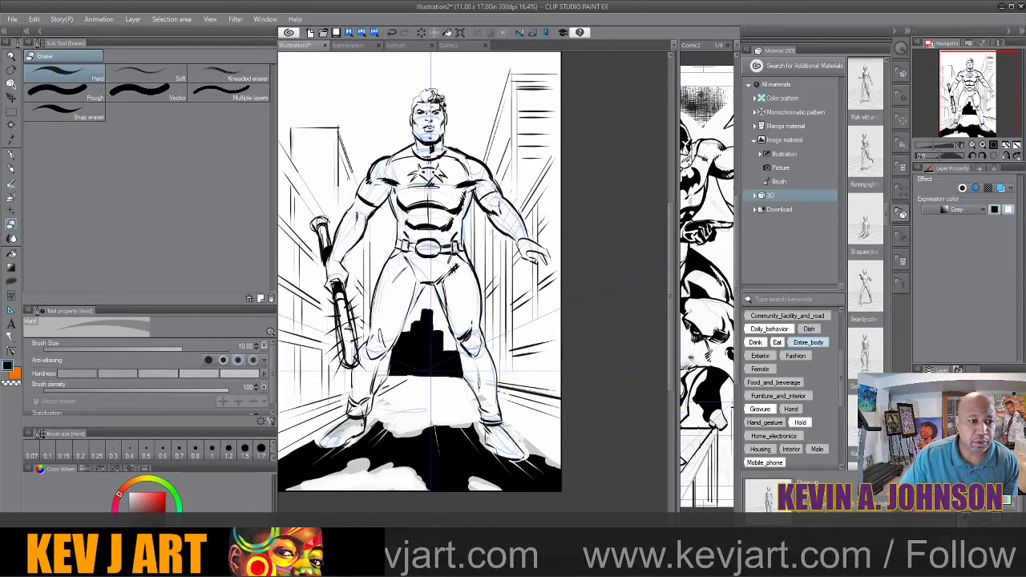